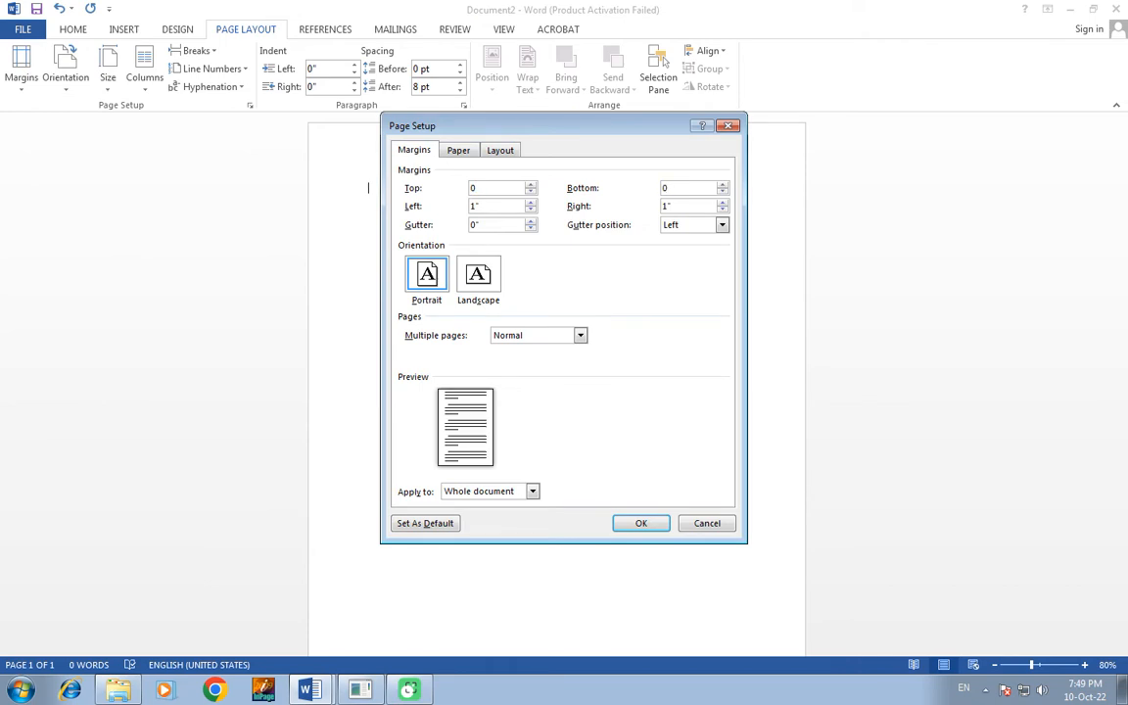
Step: Set all four page margins to 0 for the whole document
left_click(640, 525)
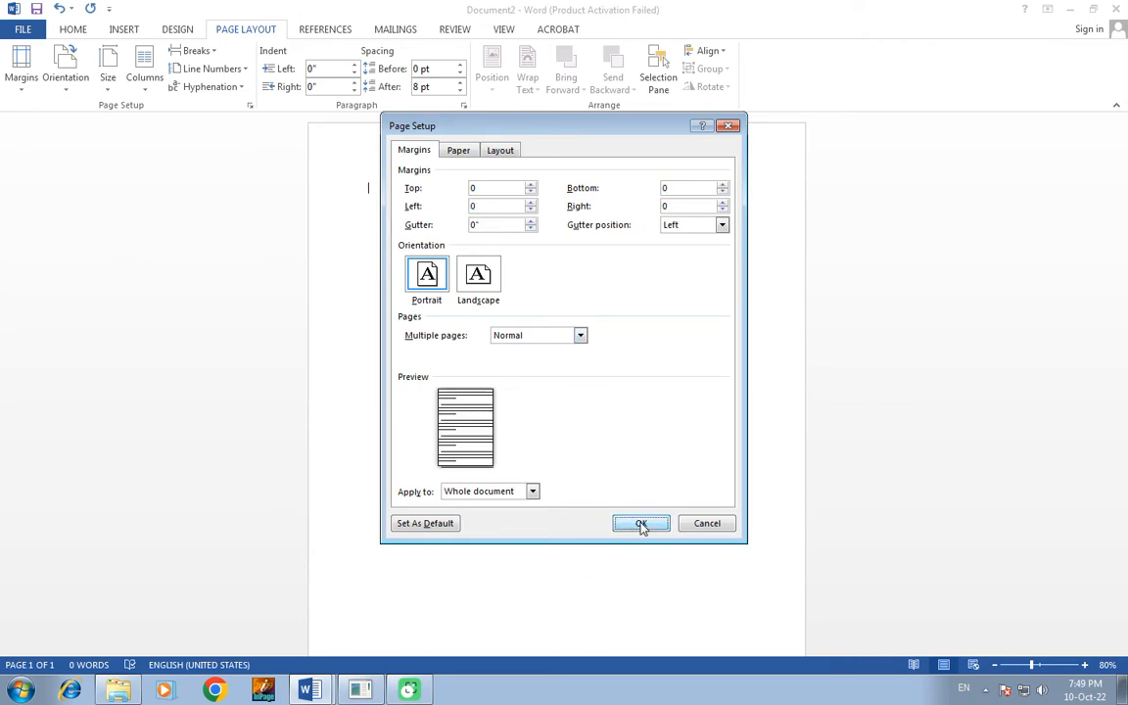
left_click(603, 400)
scroll(555, 194, "down", 1)
scroll(557, 146, "up", 6)
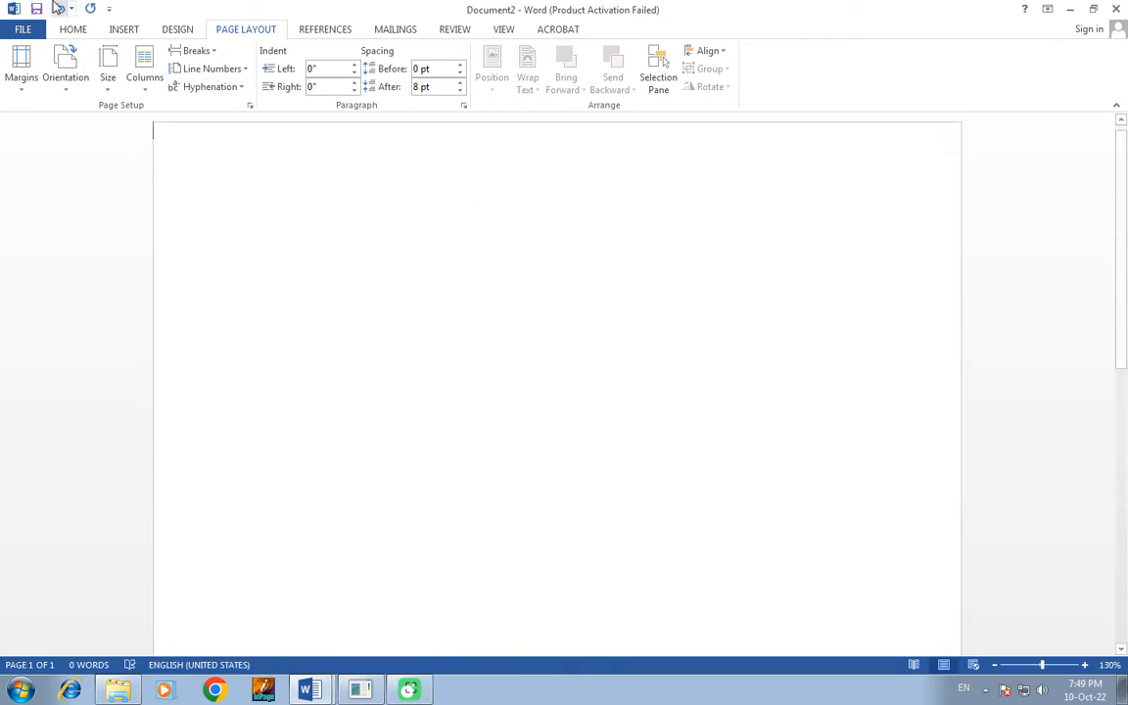
Step: Draw a thin rectangle about 0.22" high and 8.97" wide across the page's top edge
left_click(123, 30)
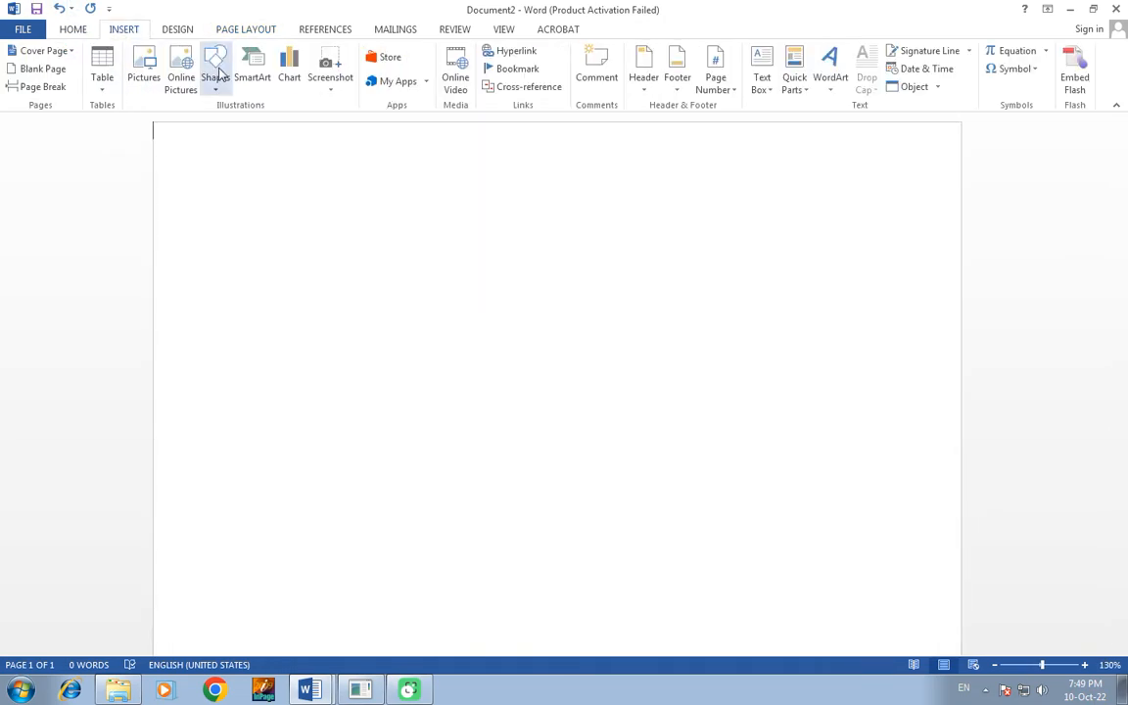
left_click(214, 77)
left_click(272, 125)
mouse_move(181, 123)
left_mouse_down()
mouse_move(1060, 152)
mouse_move(962, 151)
left_mouse_up()
left_click_drag(813, 138, 690, 140)
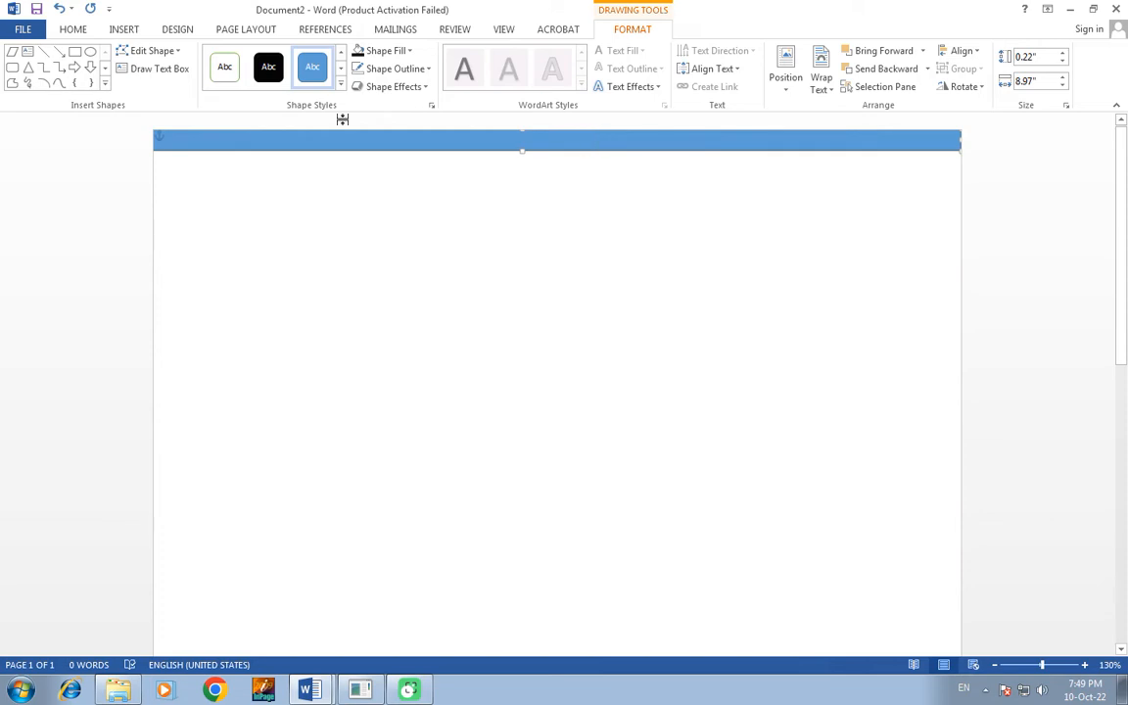
Step: Remove the top bar's outline and apply the shaded gold shape style to it
left_click(392, 69)
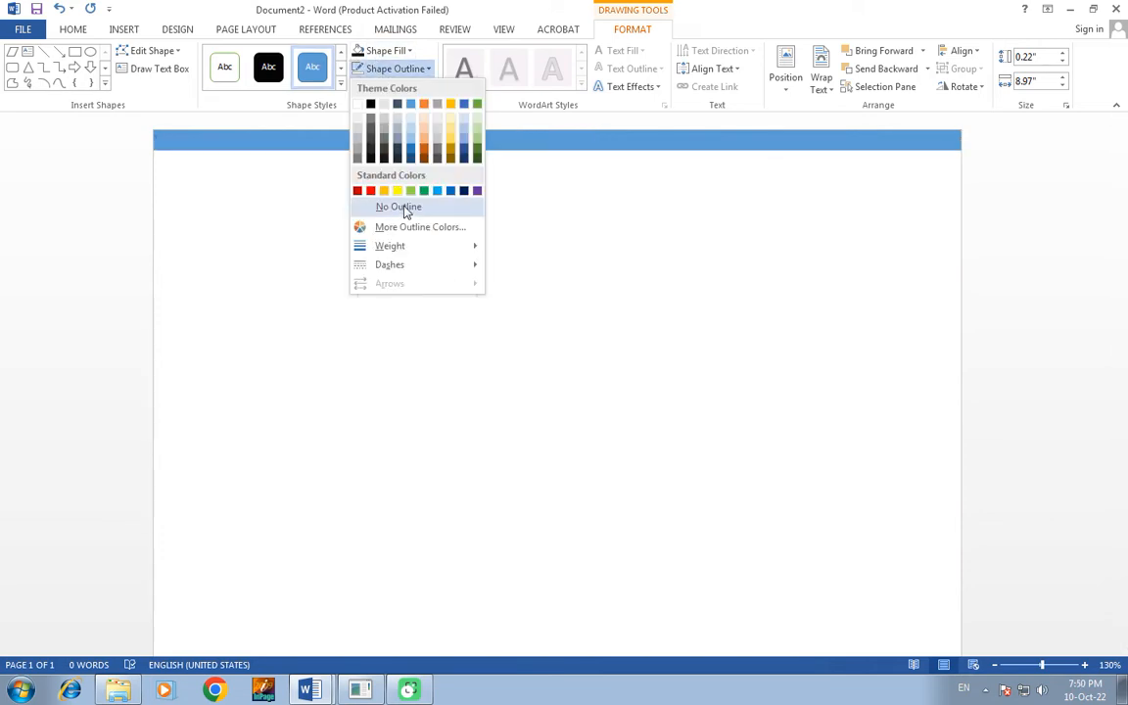
left_click(405, 209)
left_click(341, 84)
left_click(424, 223)
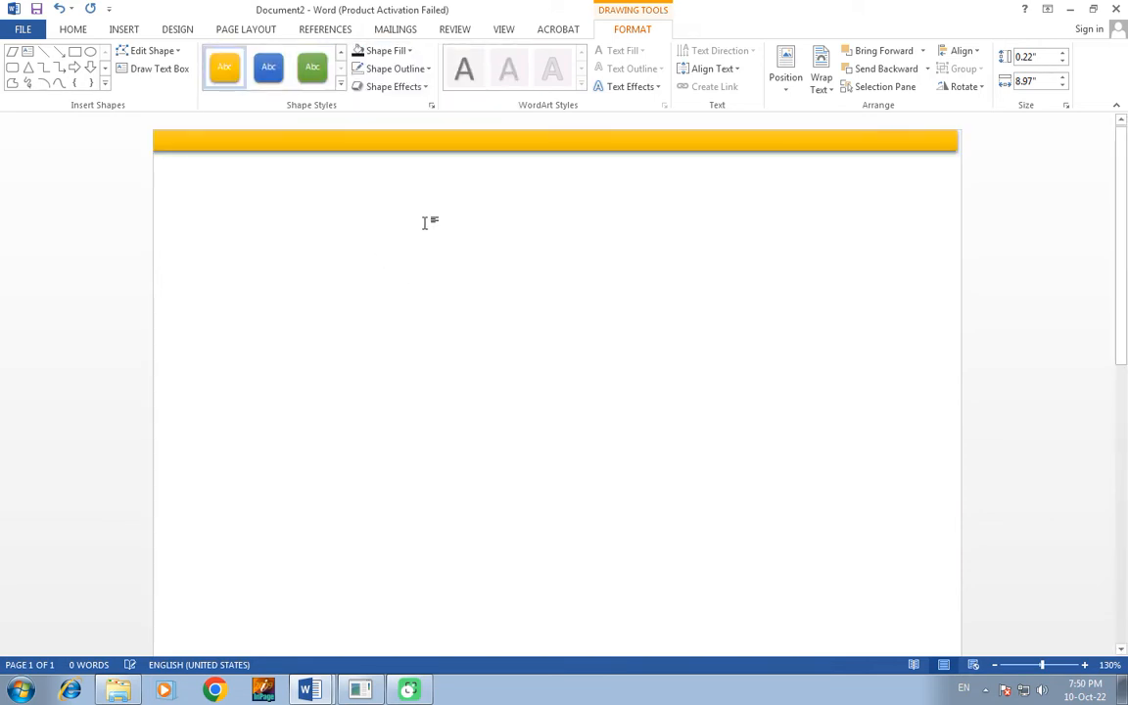
Step: Nudge the gold bar up against the page's top edge and widen it to about 9.68" to span the page
left_click(533, 148)
left_click(493, 196)
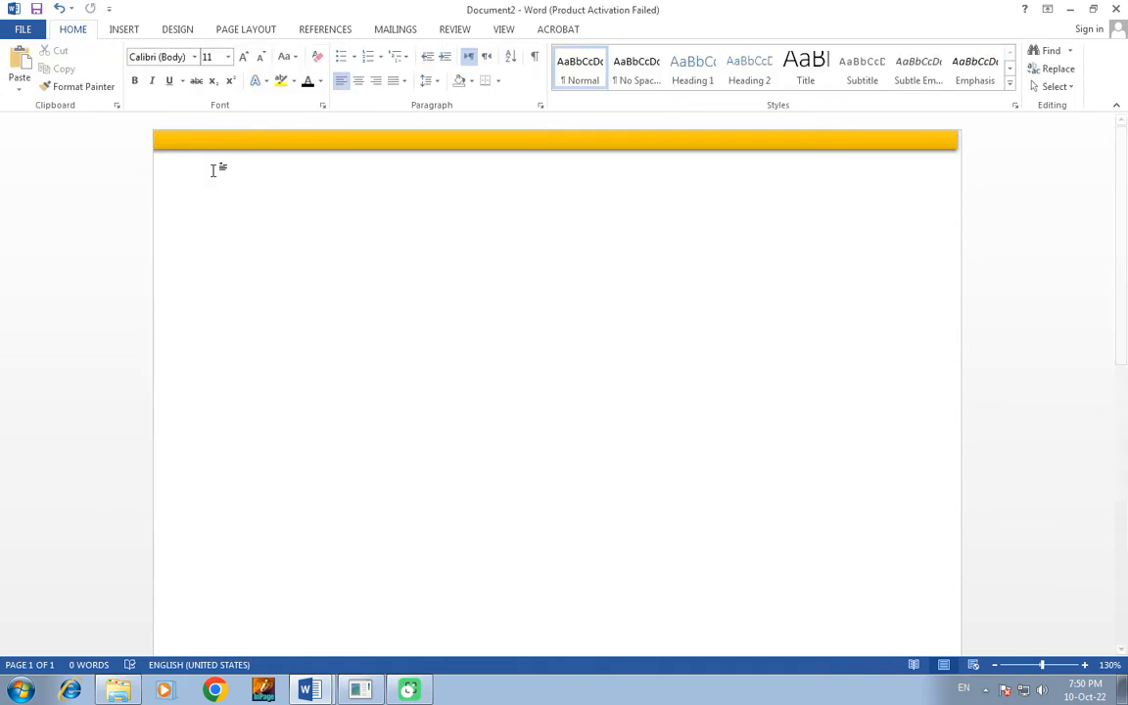
left_click(300, 140)
left_click(343, 184)
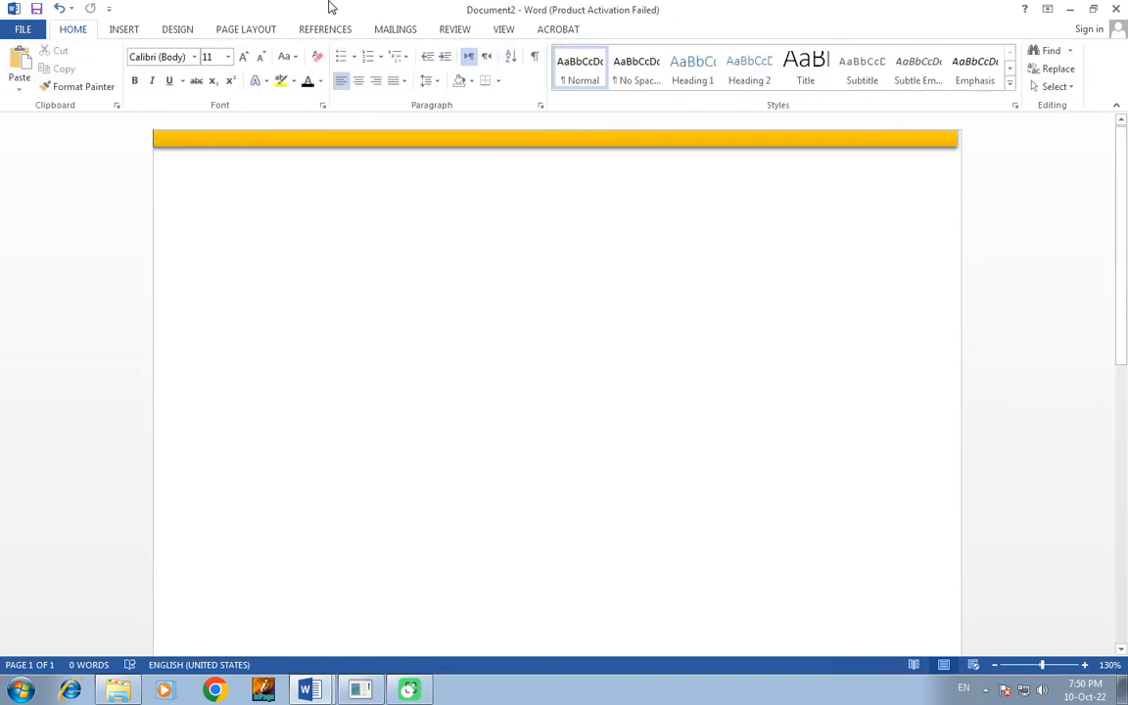
left_click(957, 133)
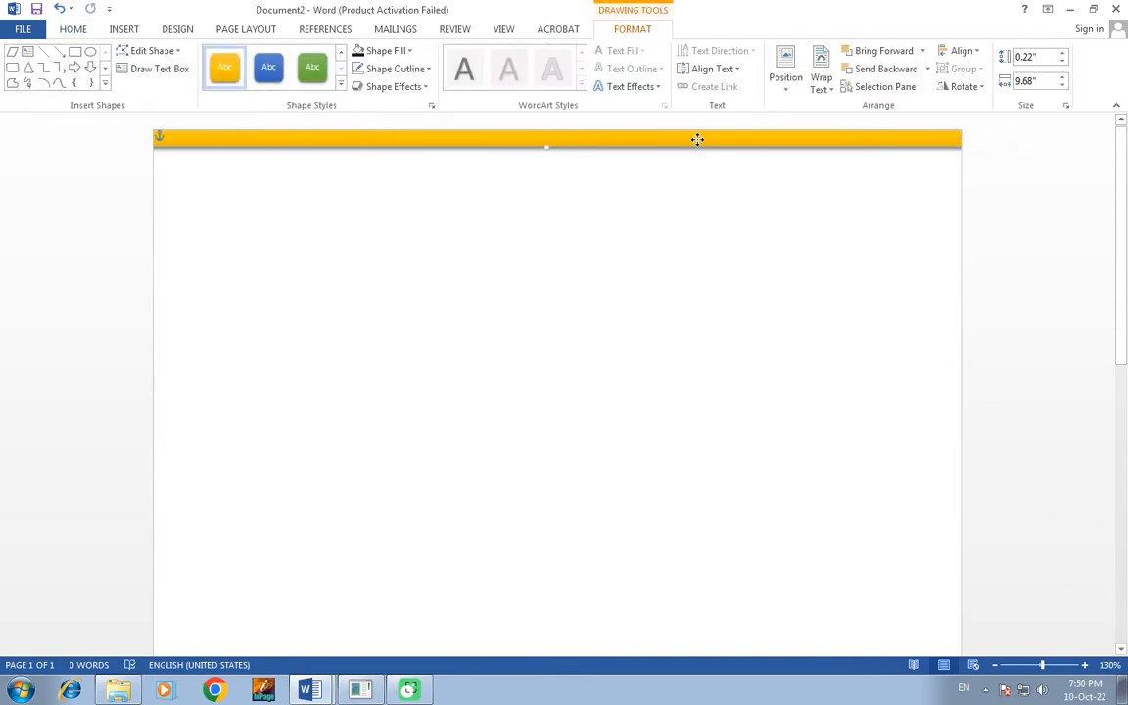
left_click_drag(721, 139, 726, 139)
left_click(695, 195)
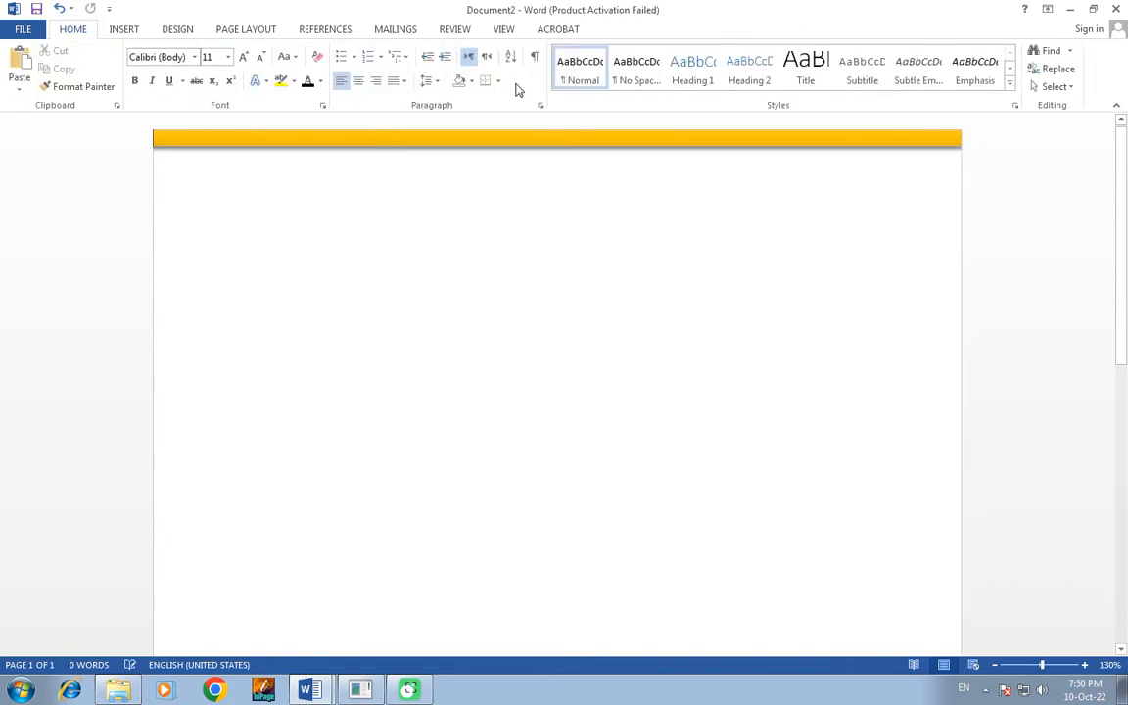
Step: Draw a second rectangle about 0.5" high and 5.99" wide below the top bar, reaching the page's right edge
left_click(119, 33)
left_click(216, 78)
left_click(241, 118)
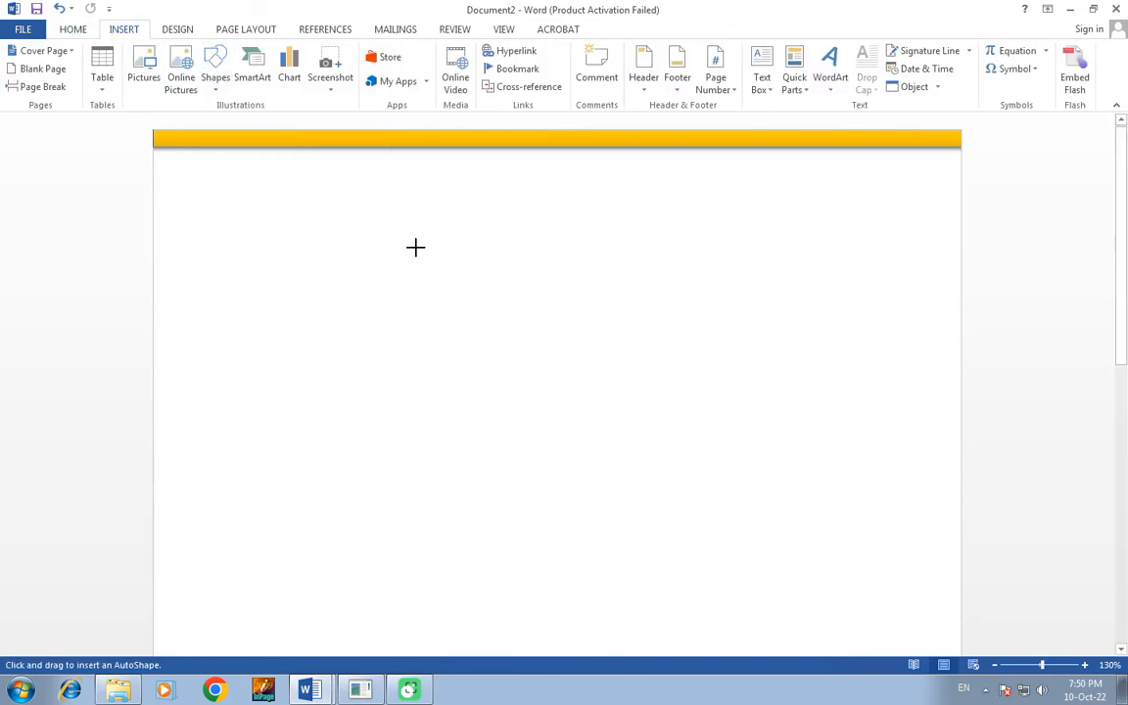
mouse_move(416, 201)
left_mouse_down()
mouse_move(484, 239)
mouse_move(1015, 254)
mouse_move(962, 251)
left_mouse_up()
Step: Apply the shaded gold shape style to the second rectangle and nudge it slightly down
left_click(390, 54)
left_click(390, 54)
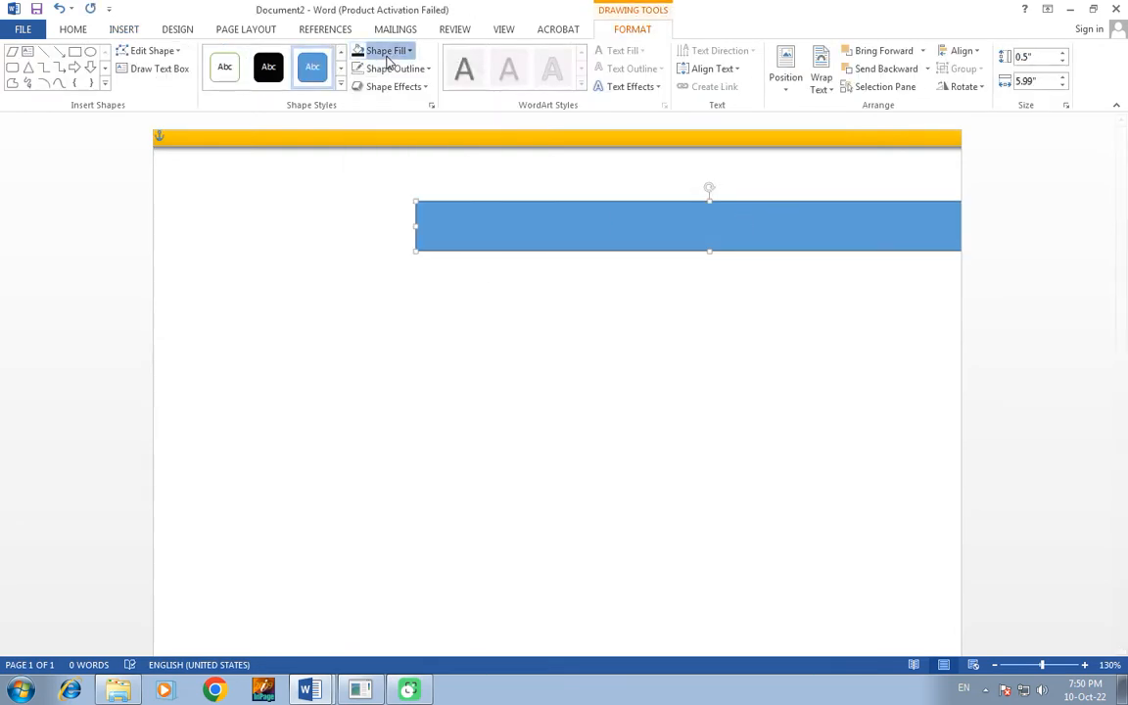
left_click(338, 88)
left_click(395, 245)
left_click(391, 69)
left_click(398, 190)
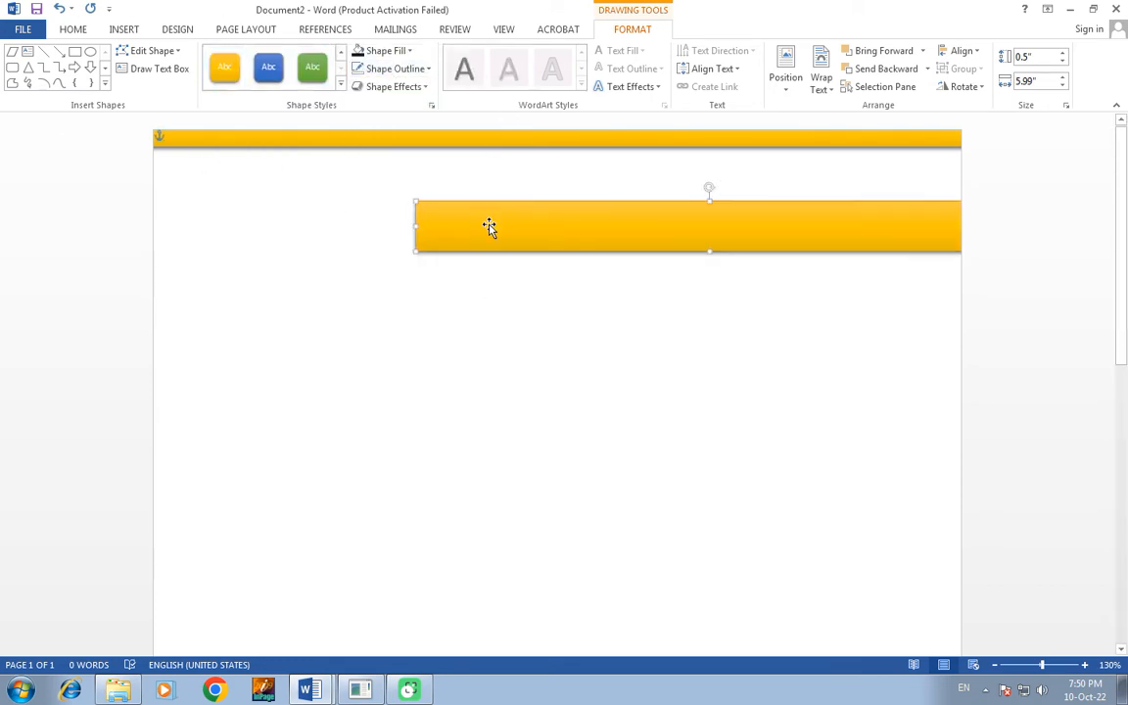
left_click_drag(489, 225, 489, 228)
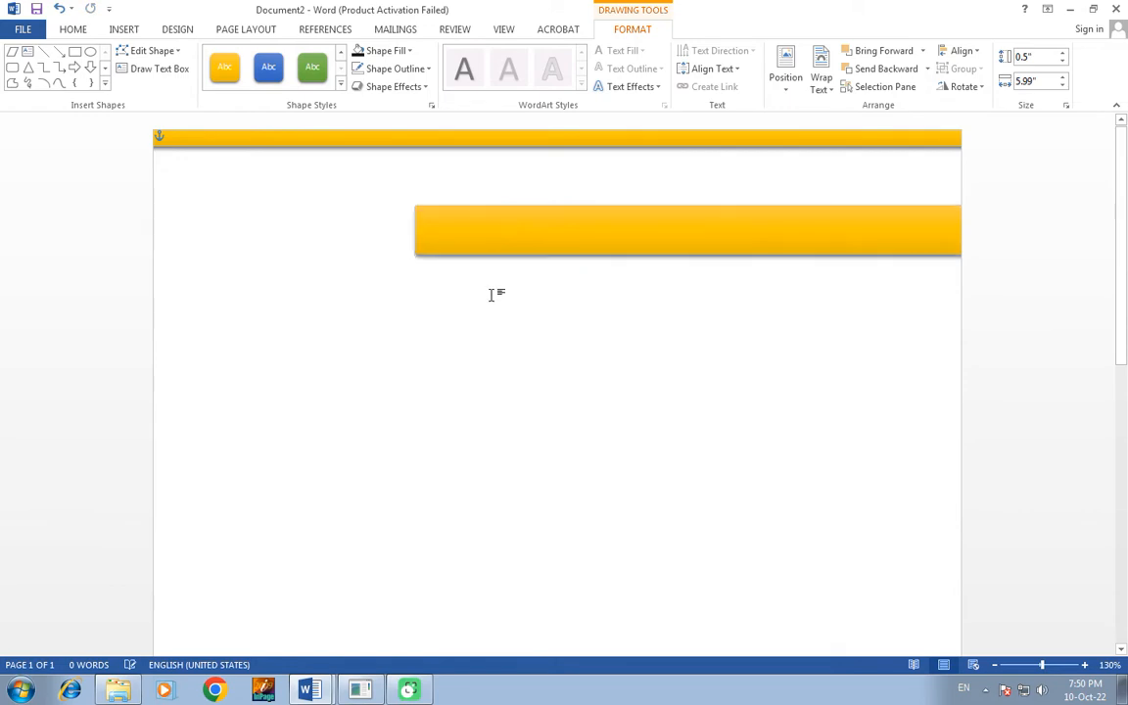
left_click(491, 294)
Step: Draw a horizontal line about 6.39" long just under the second gold bar, extending past the page's right edge
left_click(123, 28)
left_click(215, 78)
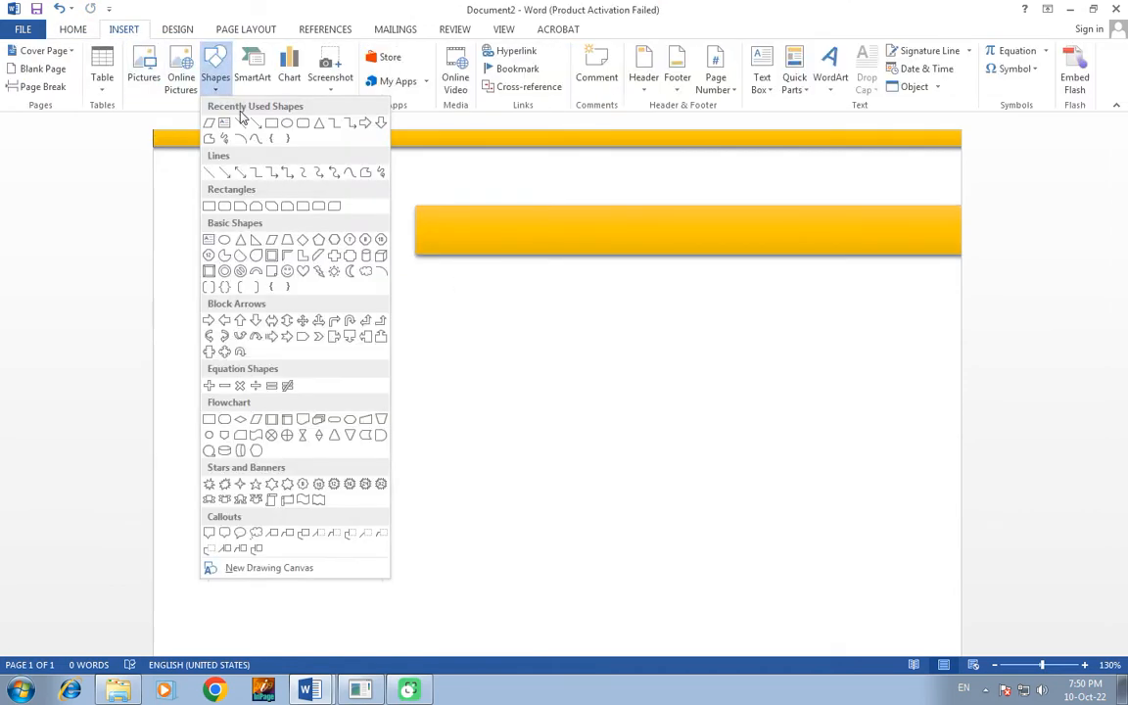
left_click(244, 124)
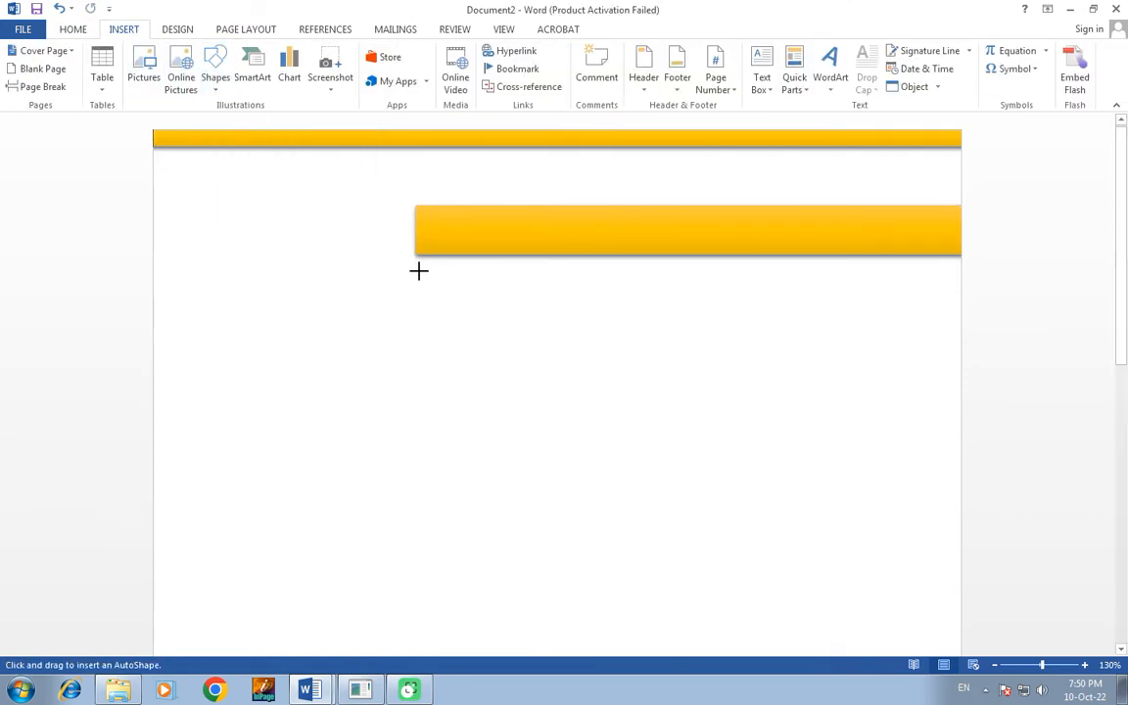
left_click_drag(421, 270, 960, 268)
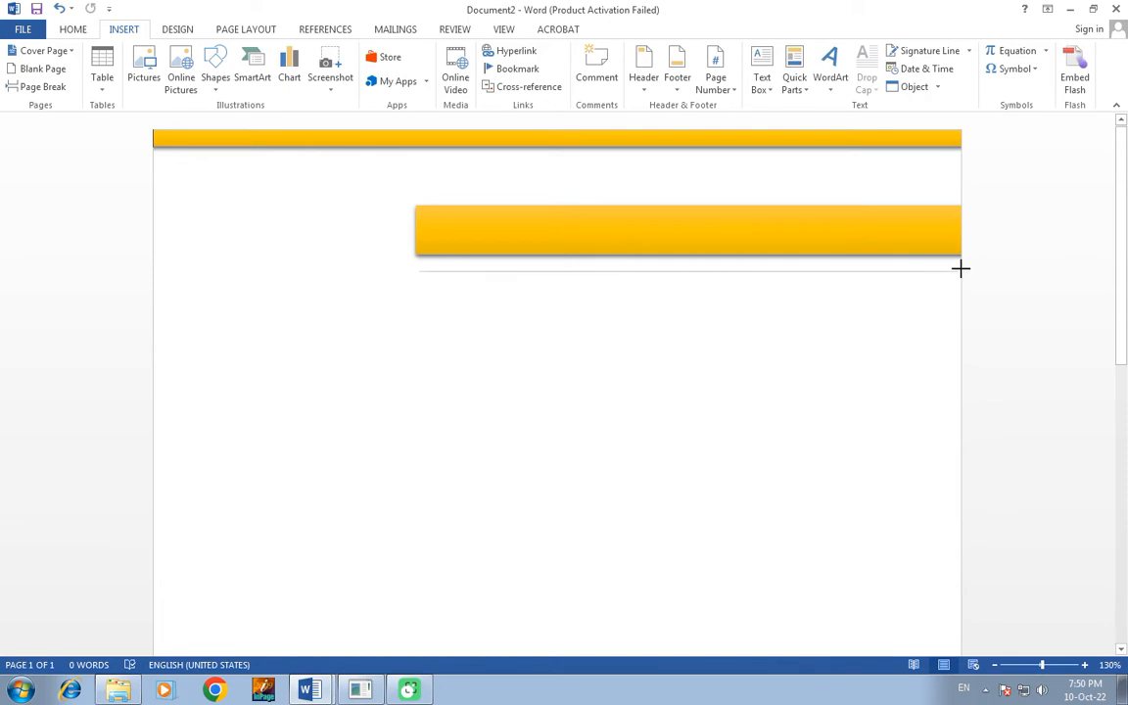
left_click_drag(1045, 269, 1027, 269)
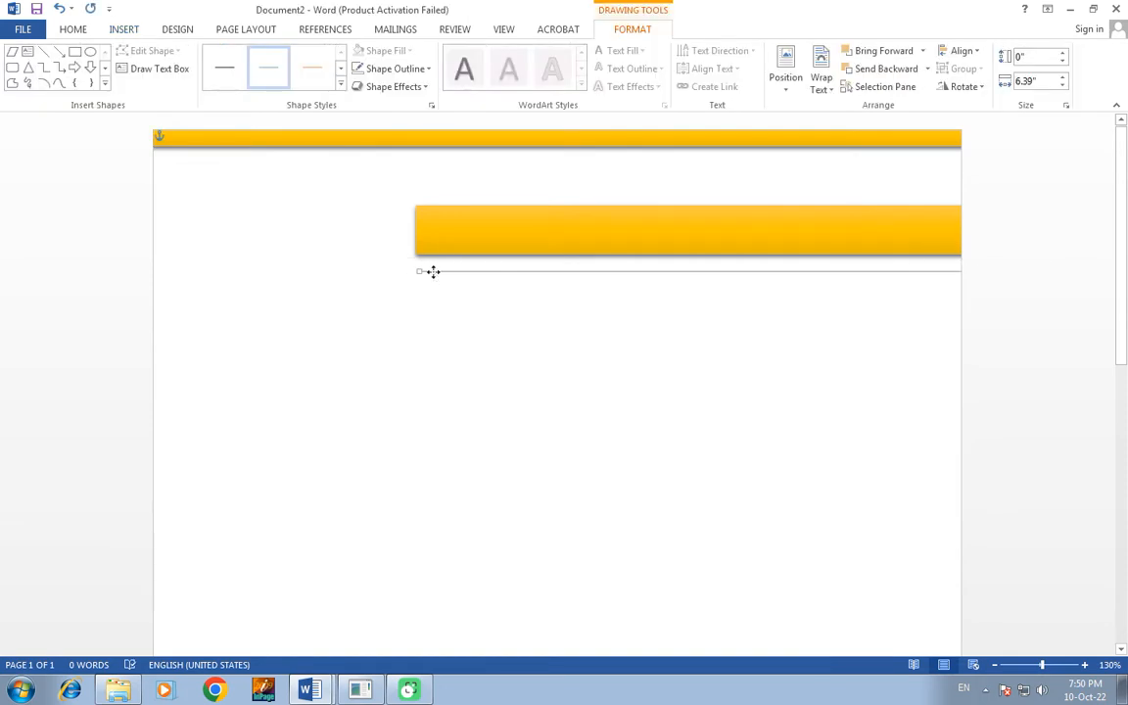
Step: Color the line under the second gold bar near-black and set its weight to 1½ pt
left_click(392, 68)
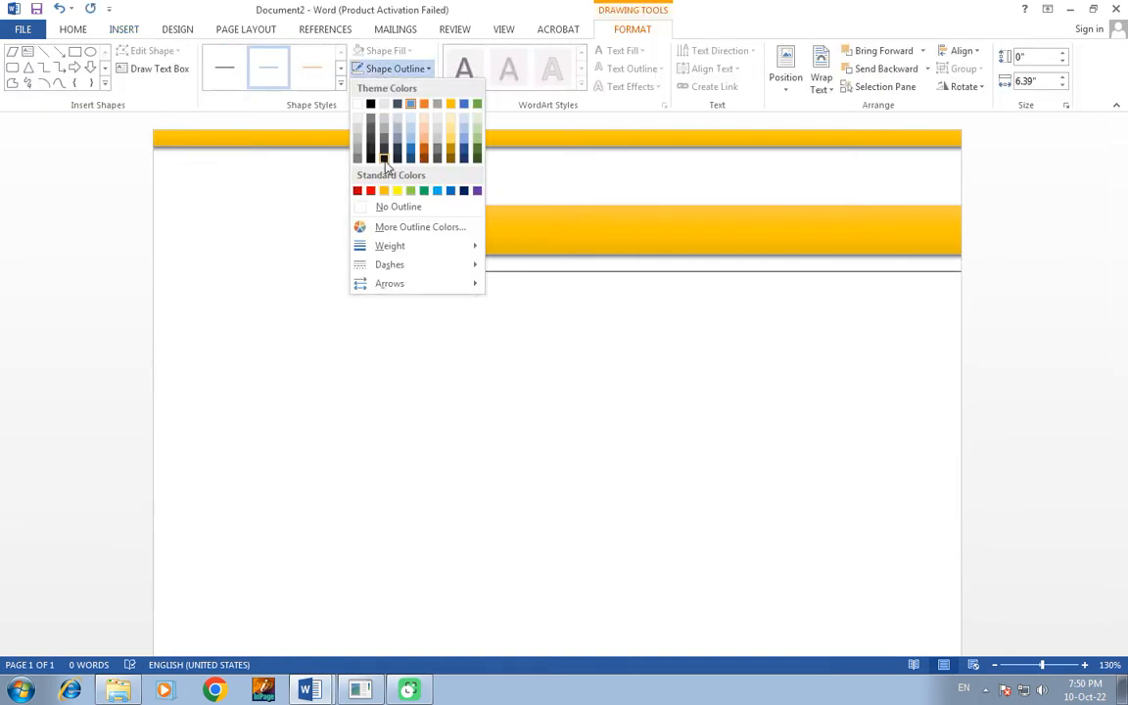
left_click(374, 116)
left_click(392, 69)
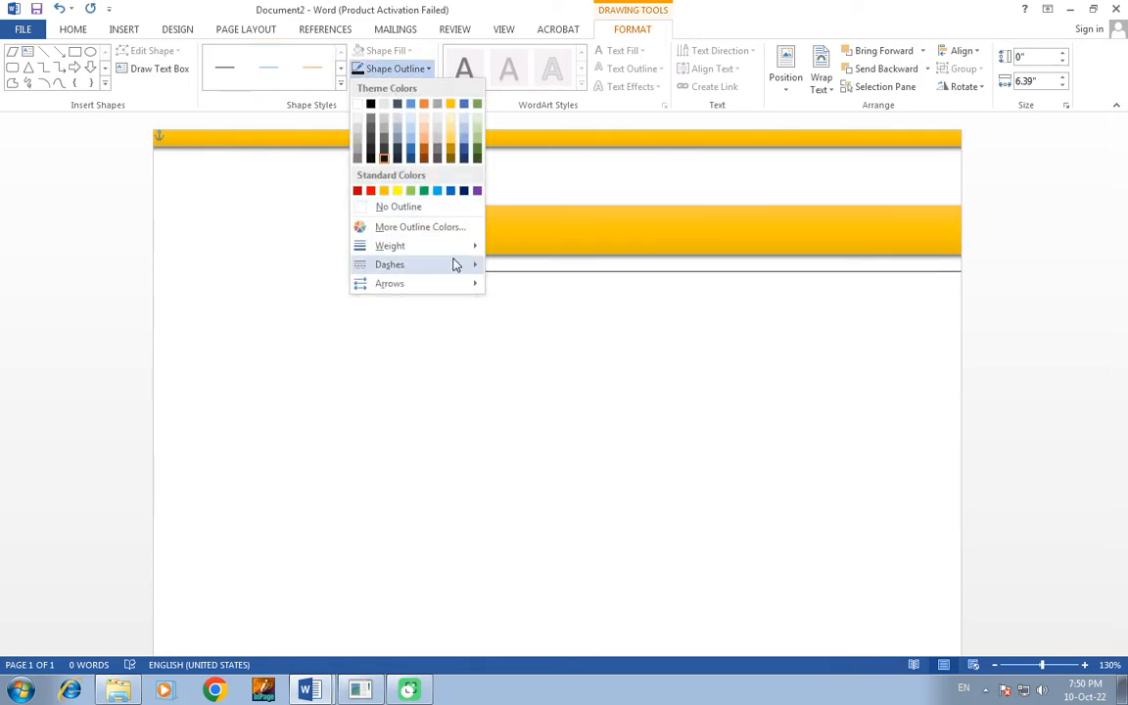
mouse_move(460, 245)
left_click(562, 316)
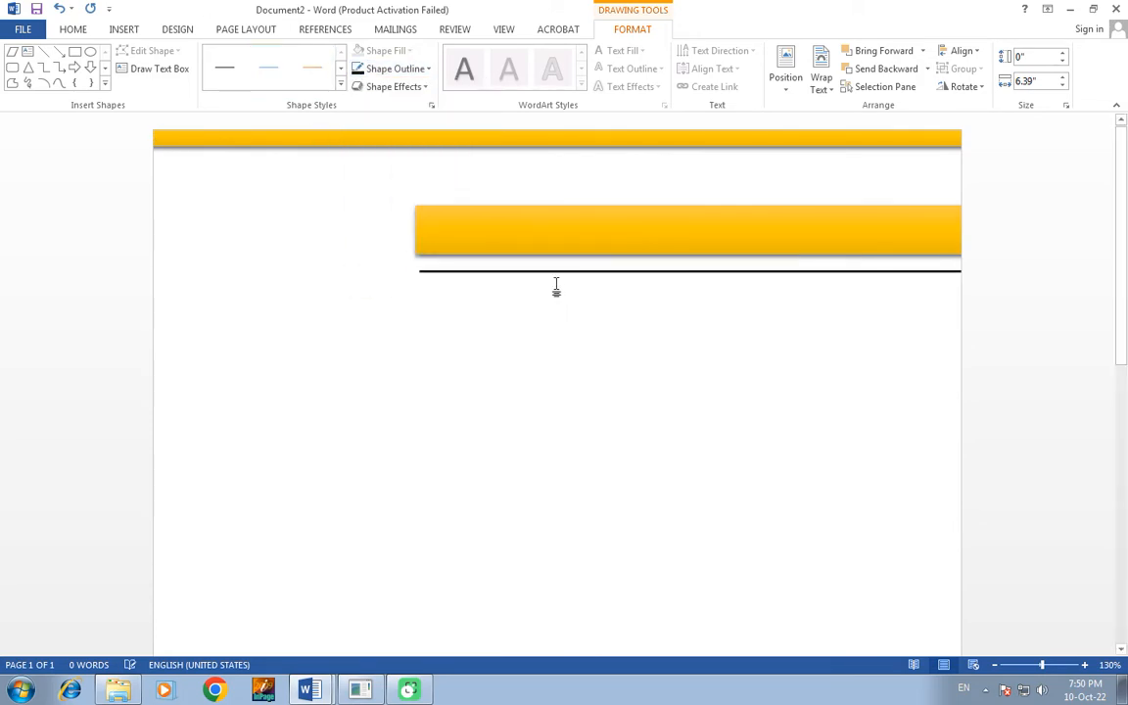
Step: Thicken the line to 2¼ pt and move it up close beneath the second gold bar, aligned with the bar's left end
left_click(392, 68)
mouse_move(477, 245)
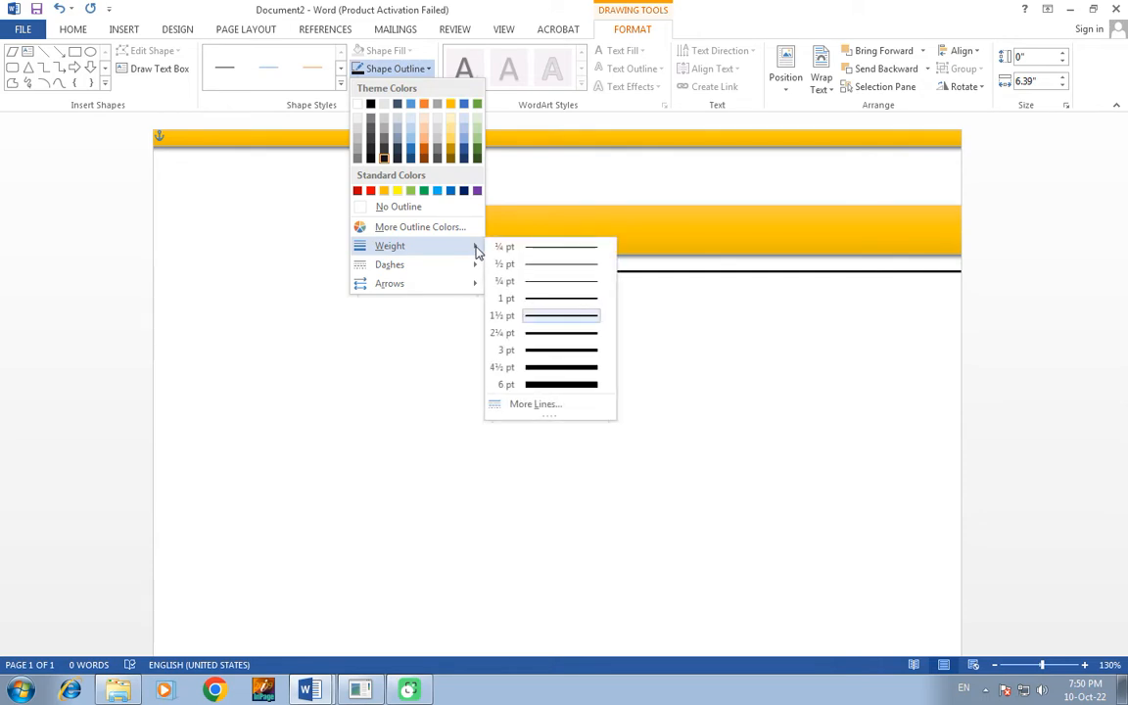
left_click(542, 334)
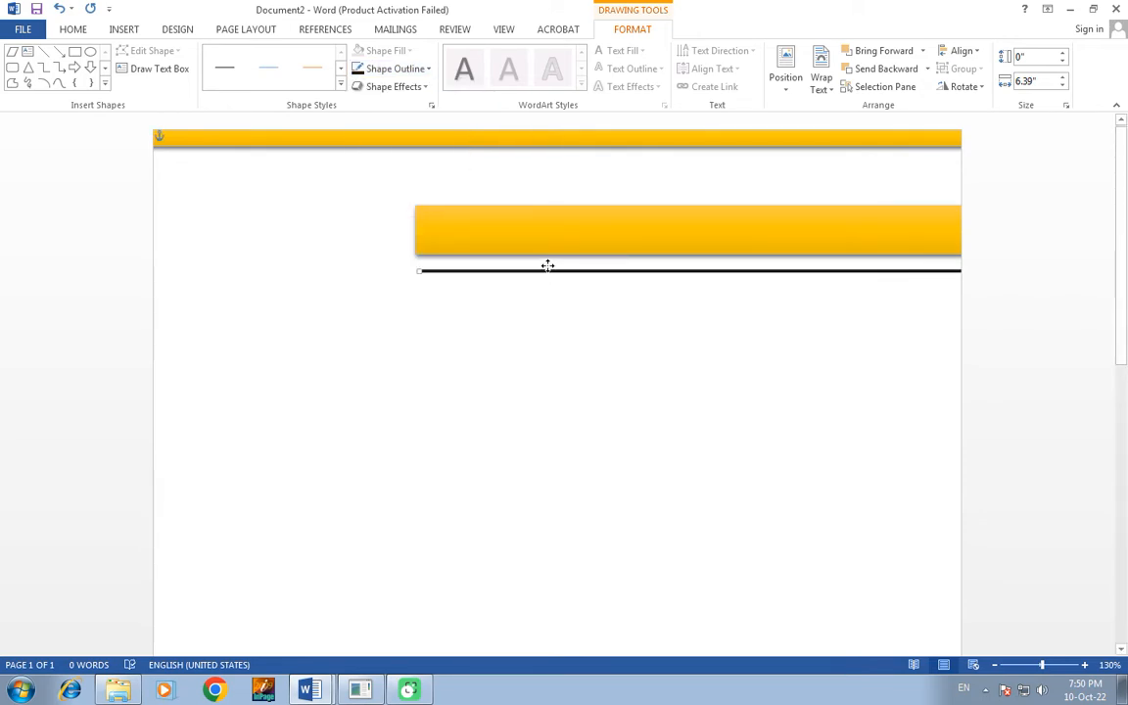
left_click_drag(548, 267, 547, 262)
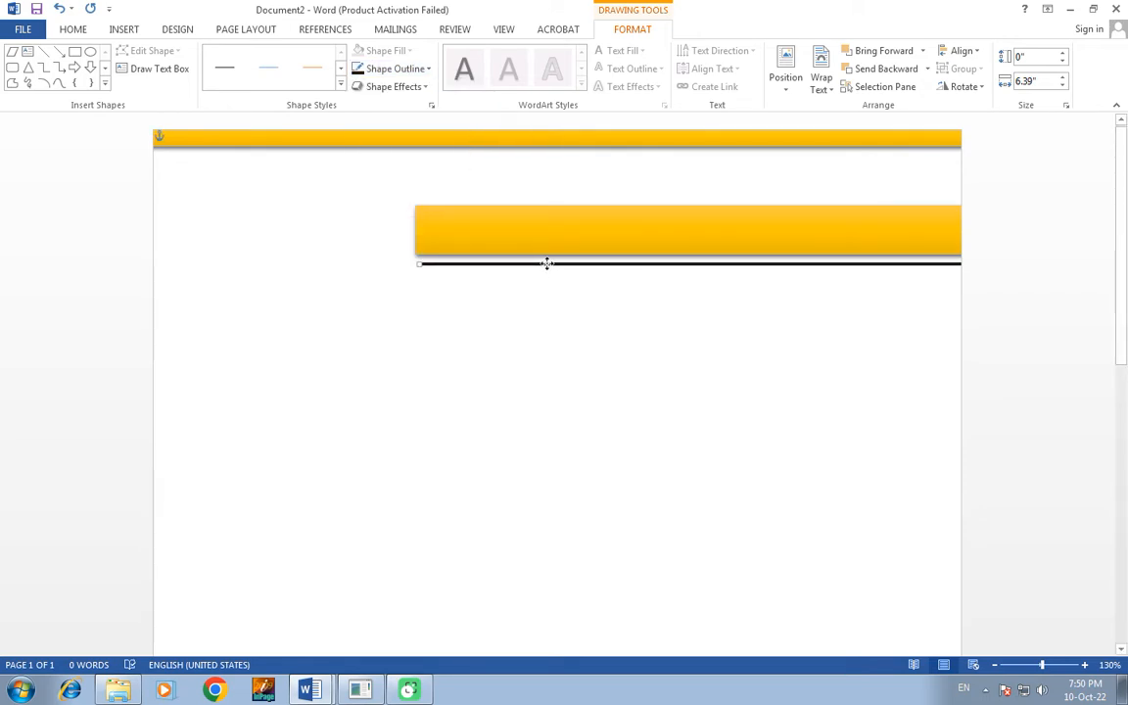
left_click(401, 308)
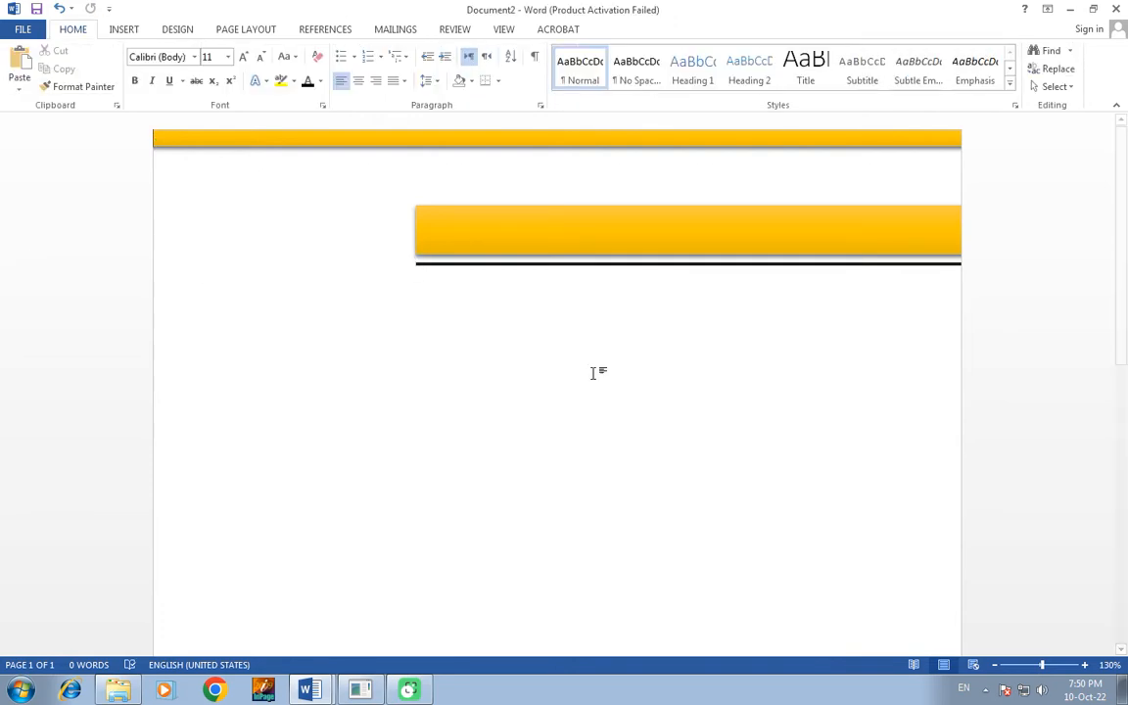
Step: Draw a nearly square rectangle about 0.77" high and 0.82" wide in the blank area left of the second gold bar
left_click(123, 30)
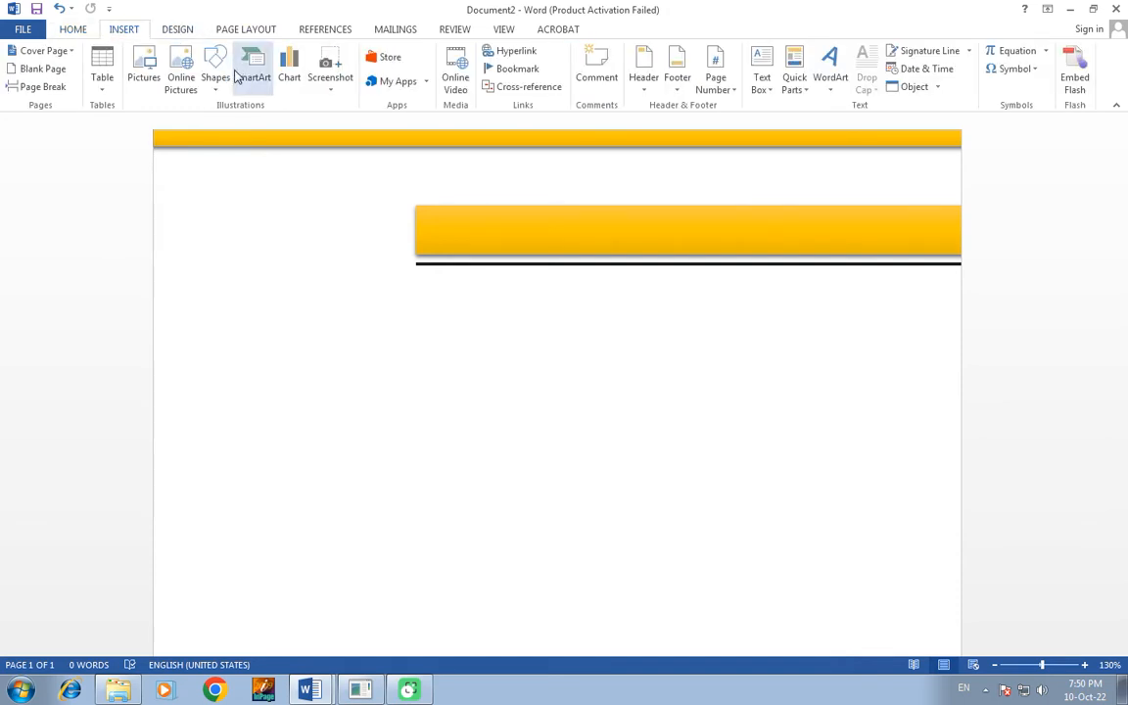
left_click(215, 71)
left_click(271, 128)
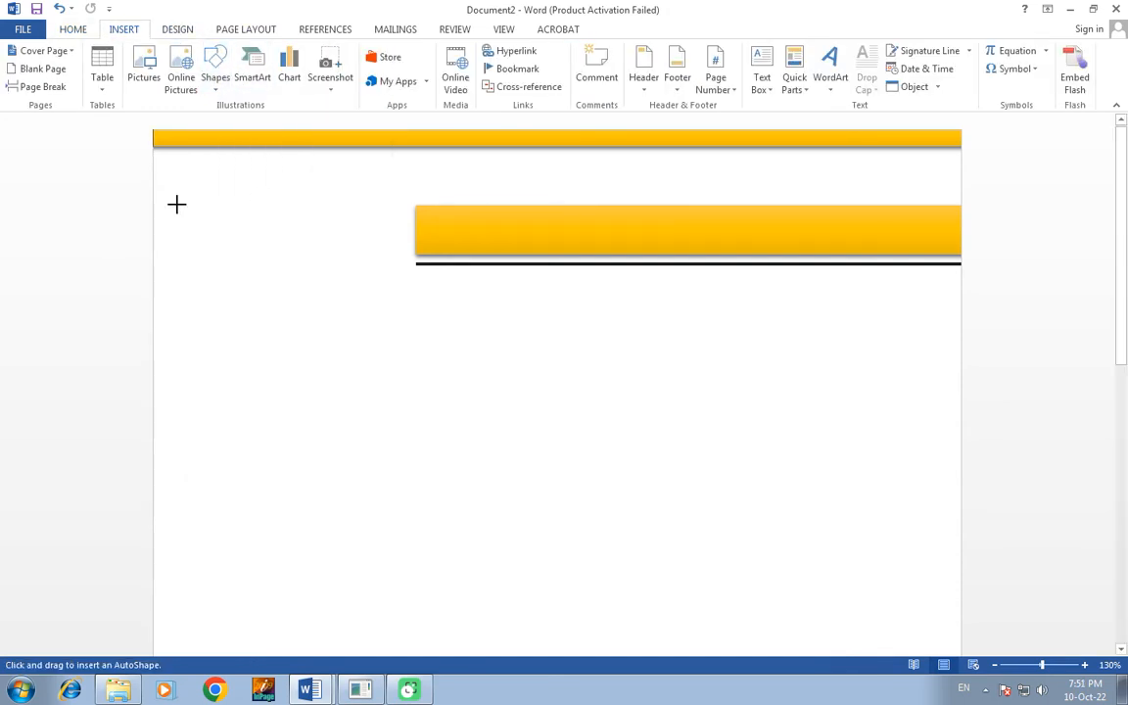
mouse_move(199, 203)
left_mouse_down()
mouse_move(318, 269)
mouse_move(261, 272)
mouse_move(282, 279)
left_mouse_up()
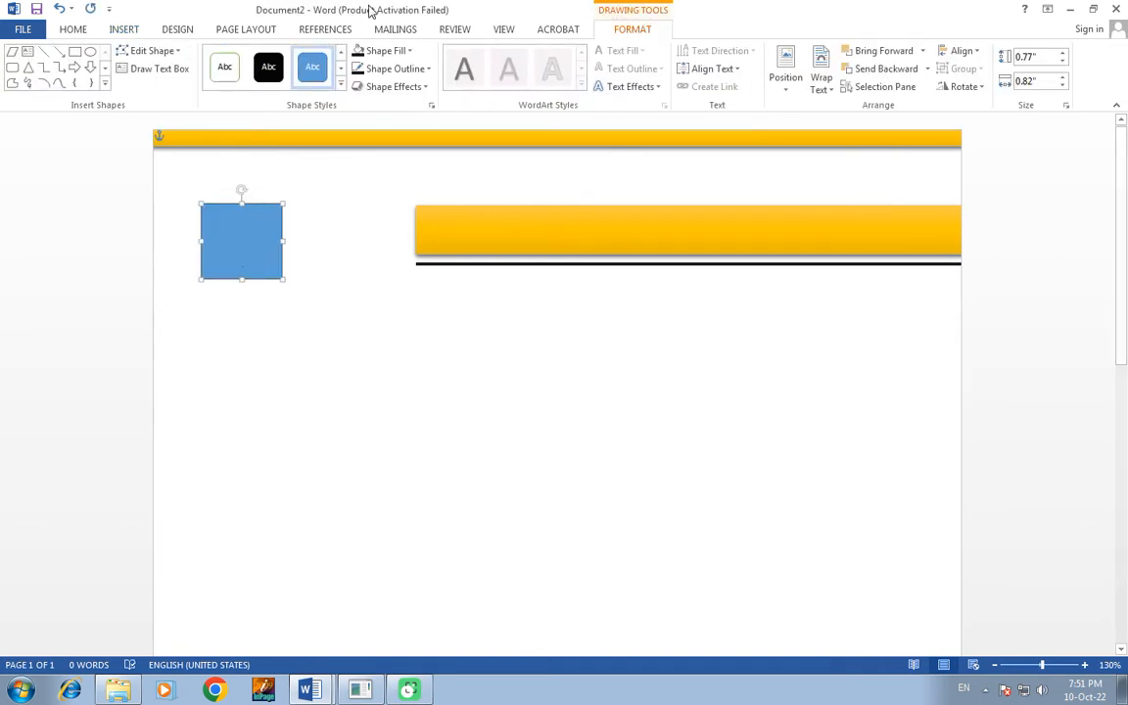
Step: Fill the small square with the gold bird logo picture from a file
left_click(377, 50)
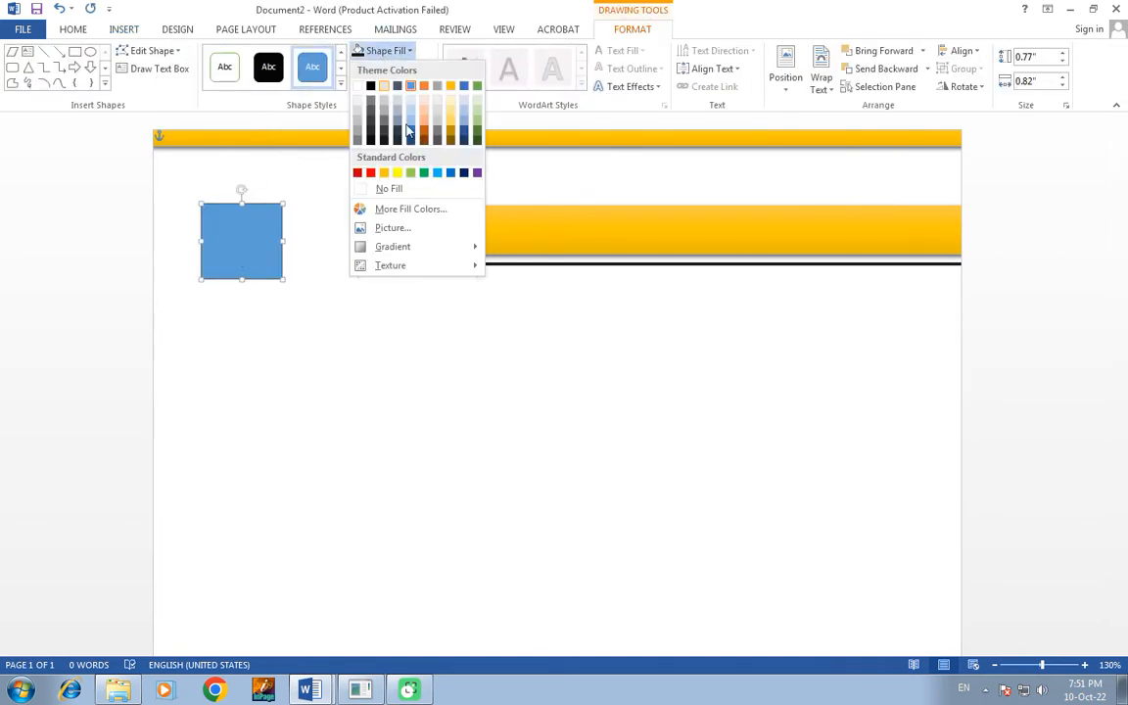
left_click(410, 226)
left_click(559, 378)
double_click(298, 175)
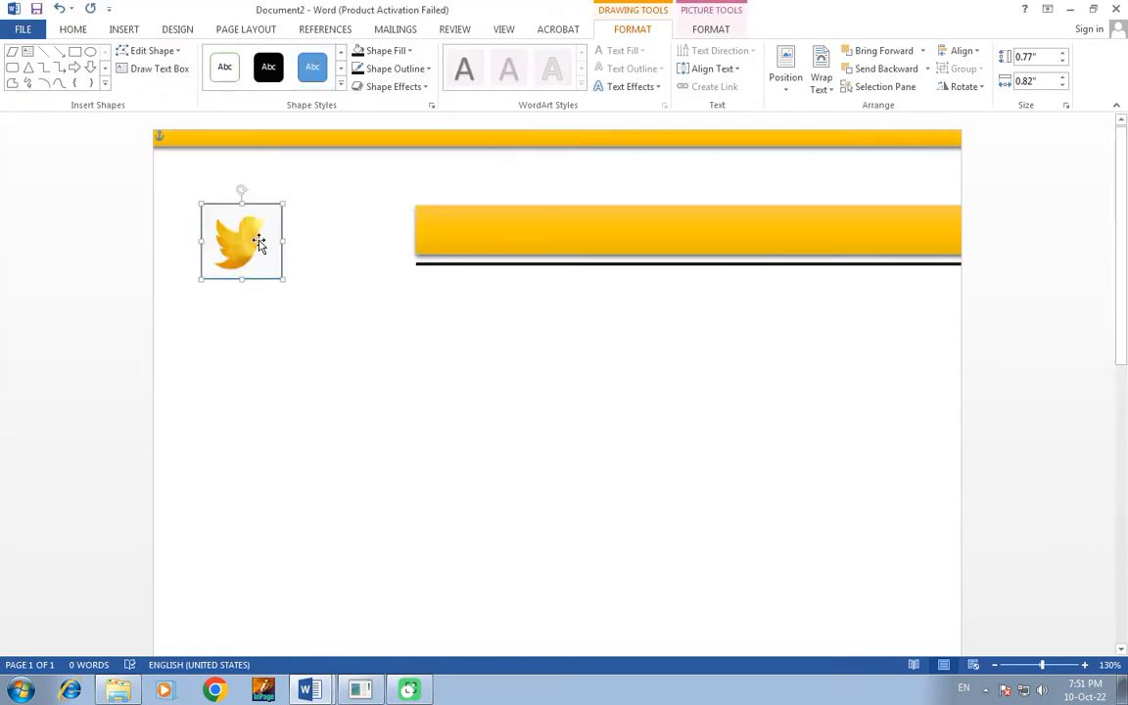
Step: Remove the logo square's outline and move it slightly up and toward the page's left edge
left_click(377, 69)
left_click(404, 207)
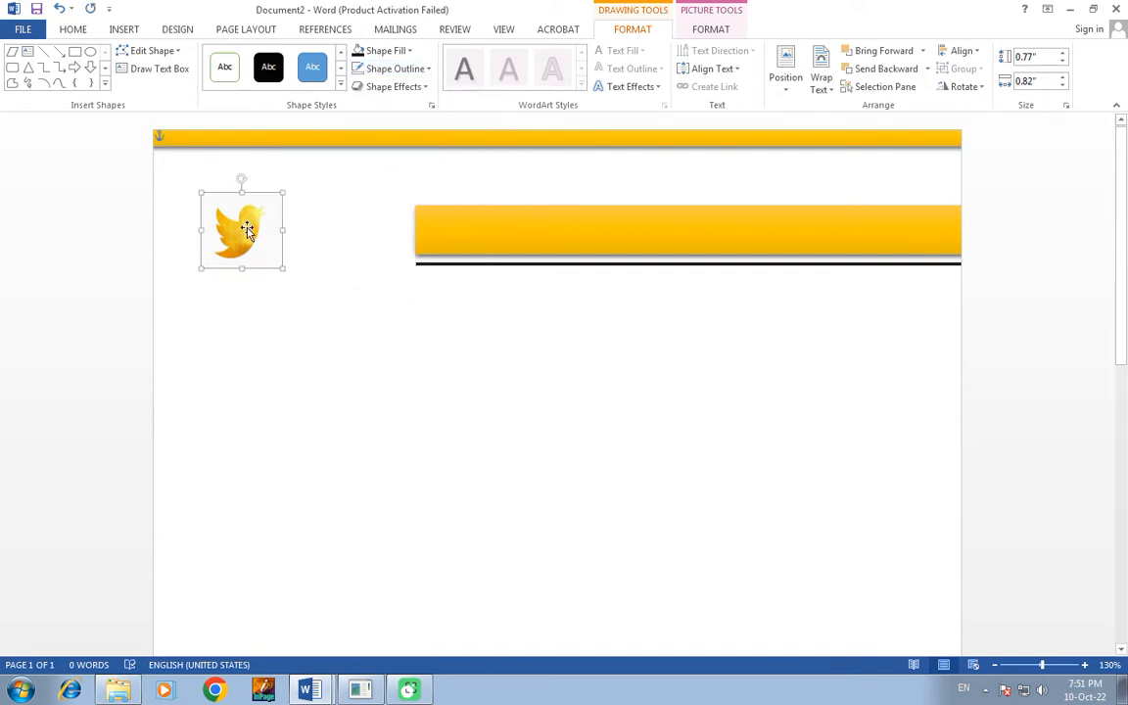
left_click_drag(246, 227, 226, 226)
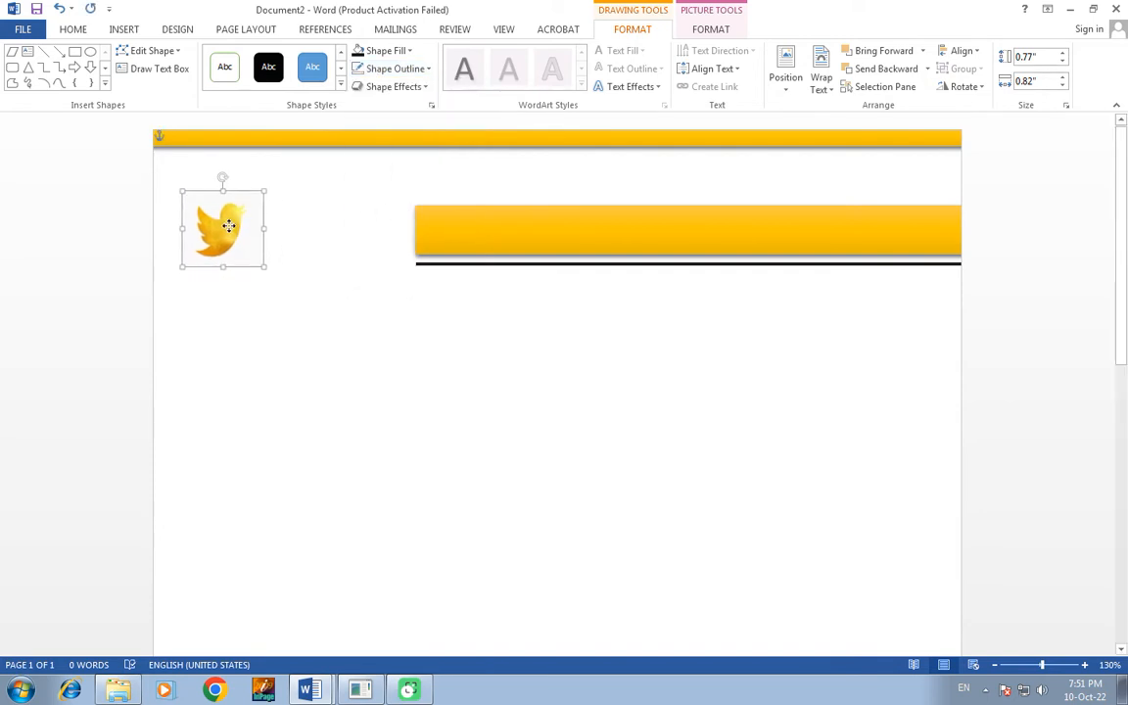
left_click(328, 329)
Step: Insert a plain black WordArt reading "LOGO HERE" and move it down over the bird logo
left_click(125, 29)
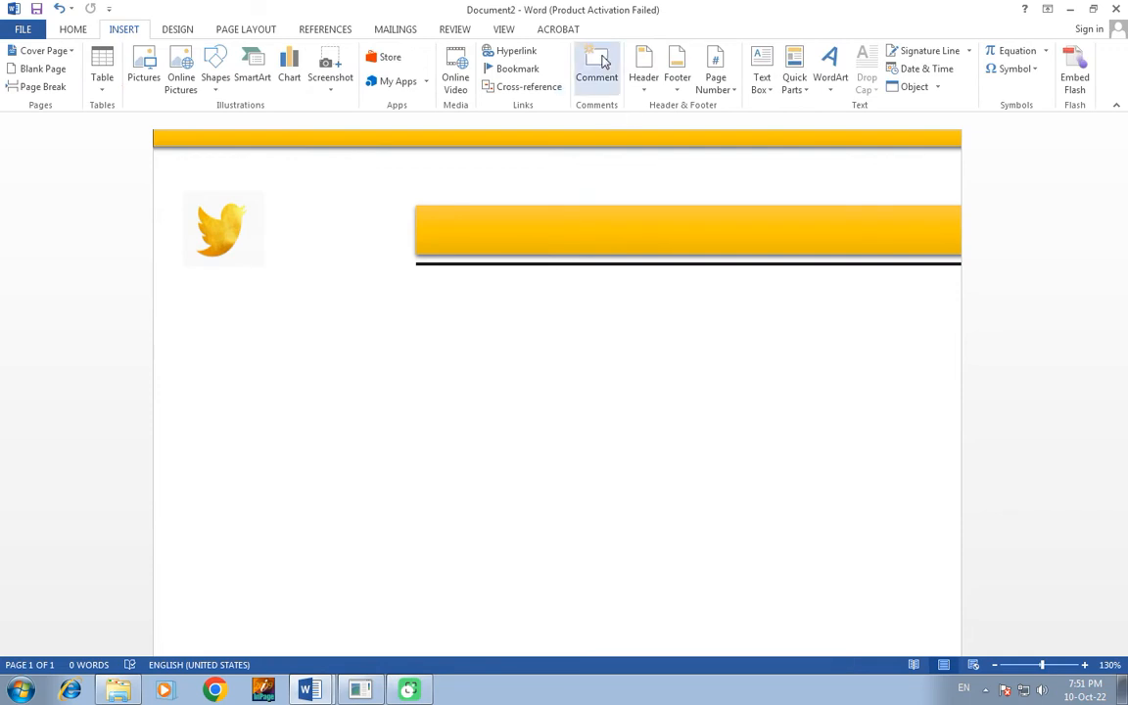
left_click(830, 74)
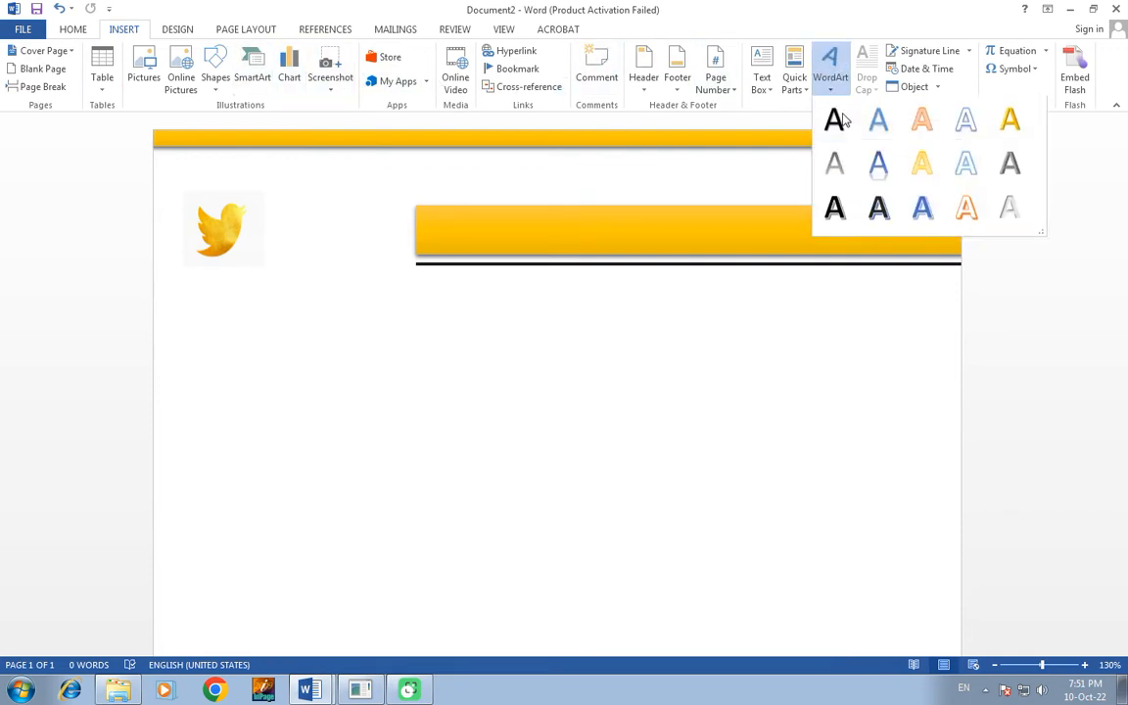
left_click(834, 121)
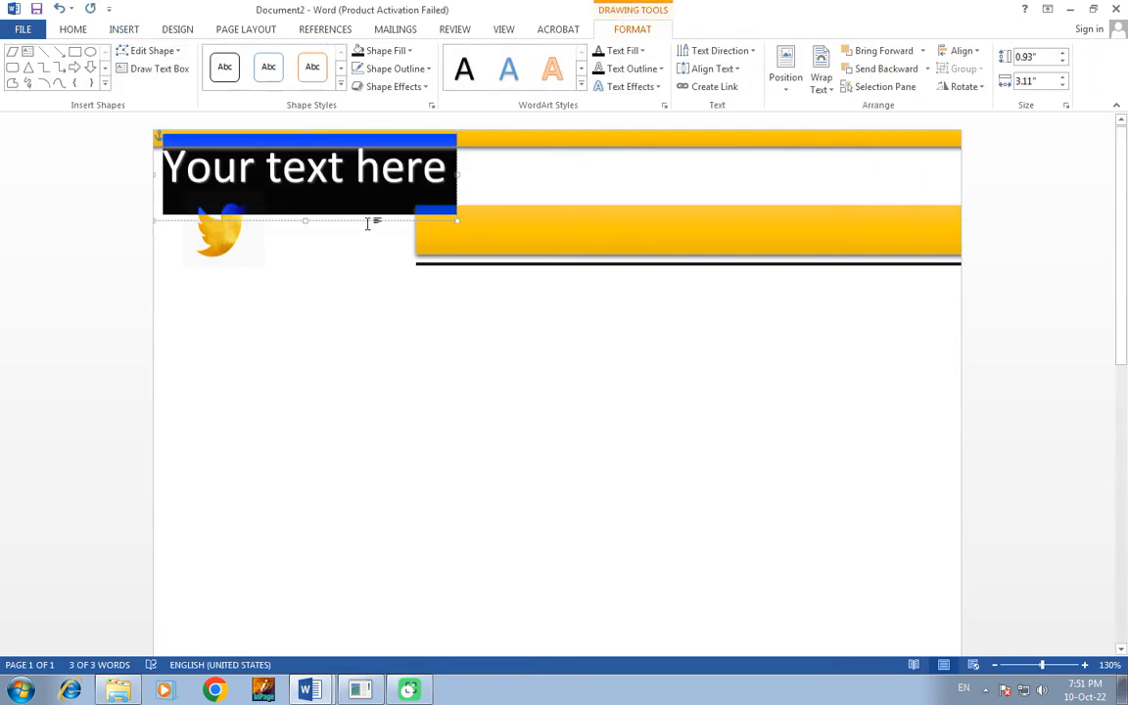
type("LOGO HERE")
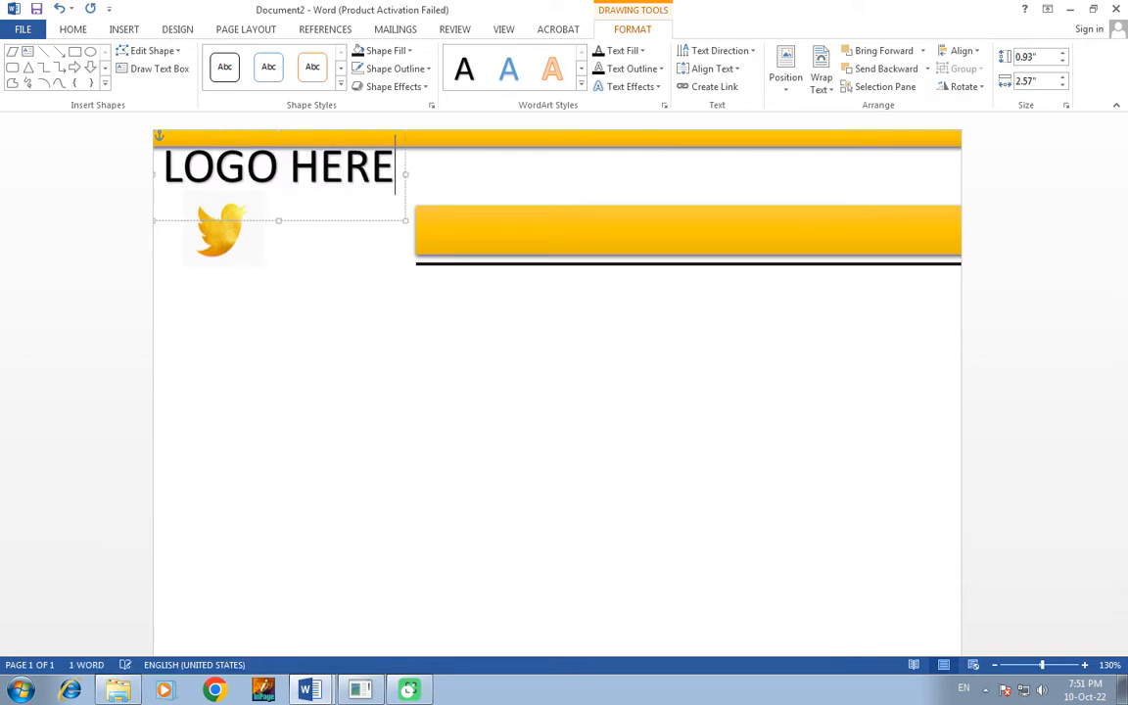
left_click_drag(355, 131, 403, 193)
Step: Set the "LOGO HERE" WordArt text to the Montserrat font at 16 pt
left_click_drag(436, 232, 201, 233)
left_click(73, 29)
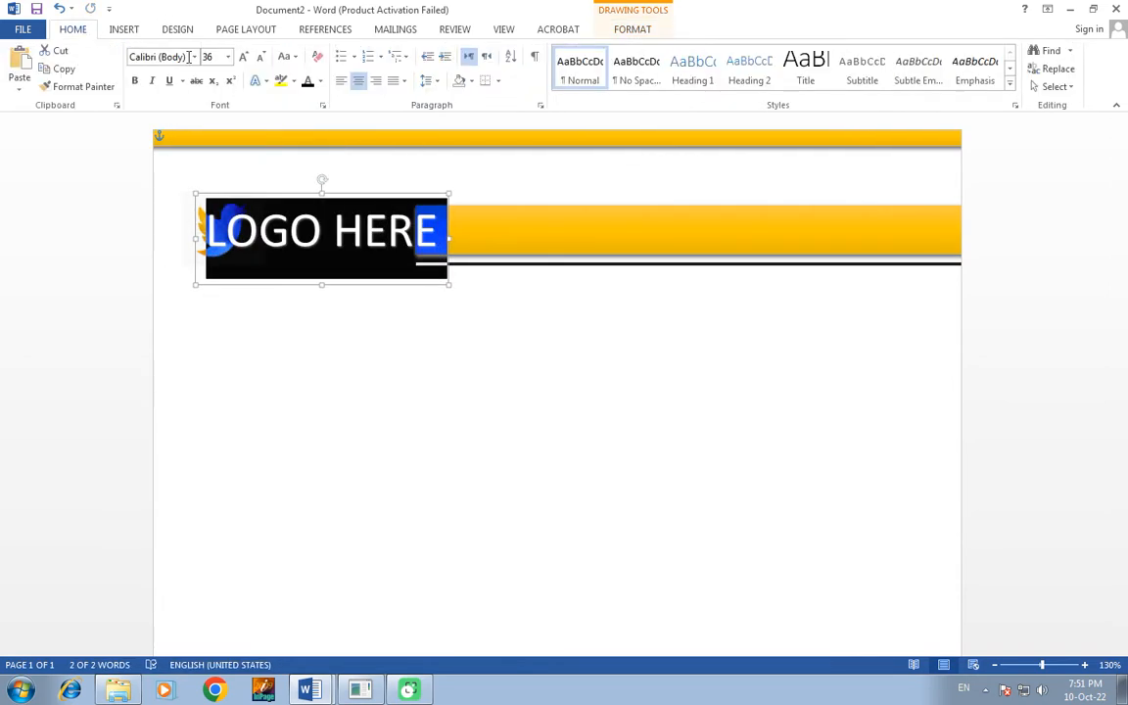
left_click(177, 56)
type("Montserrat")
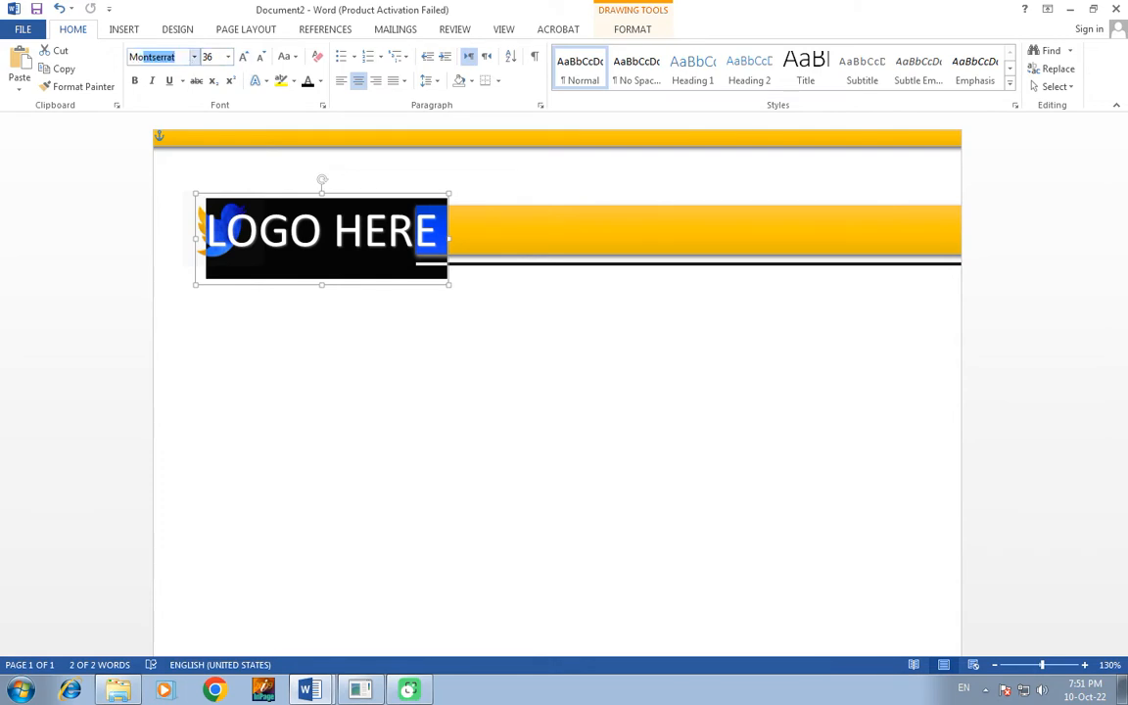
key("Return")
left_click(207, 56)
type("20")
key("Return")
left_click(217, 57)
type("16")
key("Return")
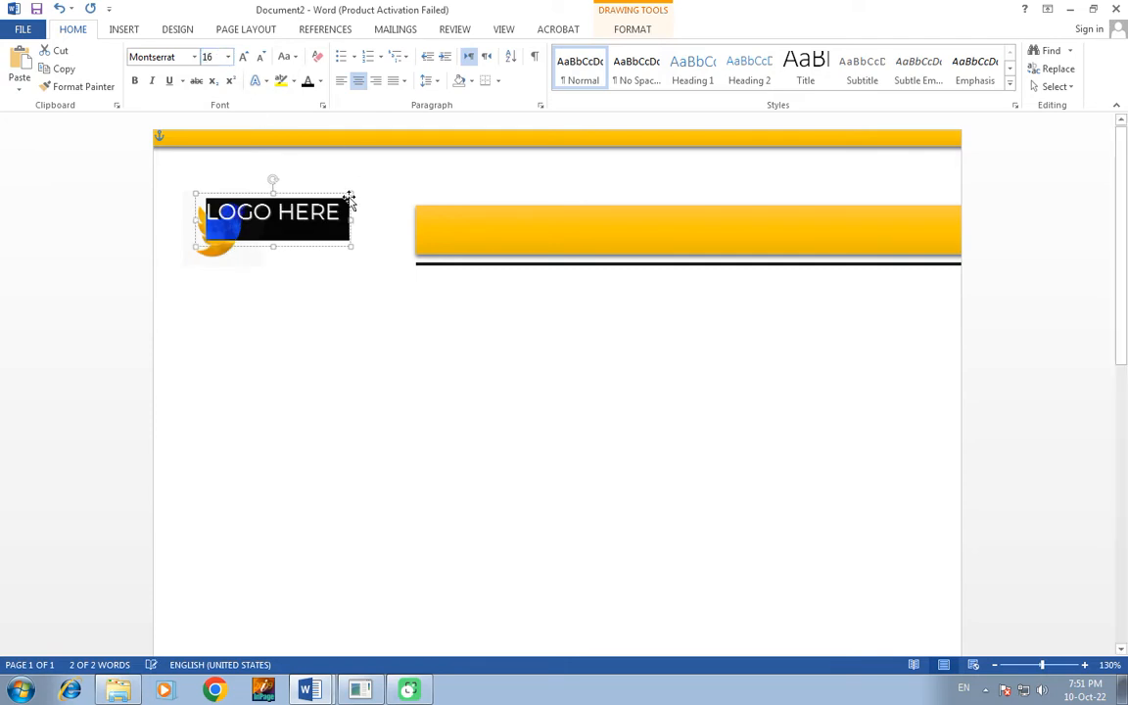
Step: Move the "LOGO HERE" WordArt between the bird logo and the second gold bar and make its text bold
left_click_drag(332, 196, 388, 200)
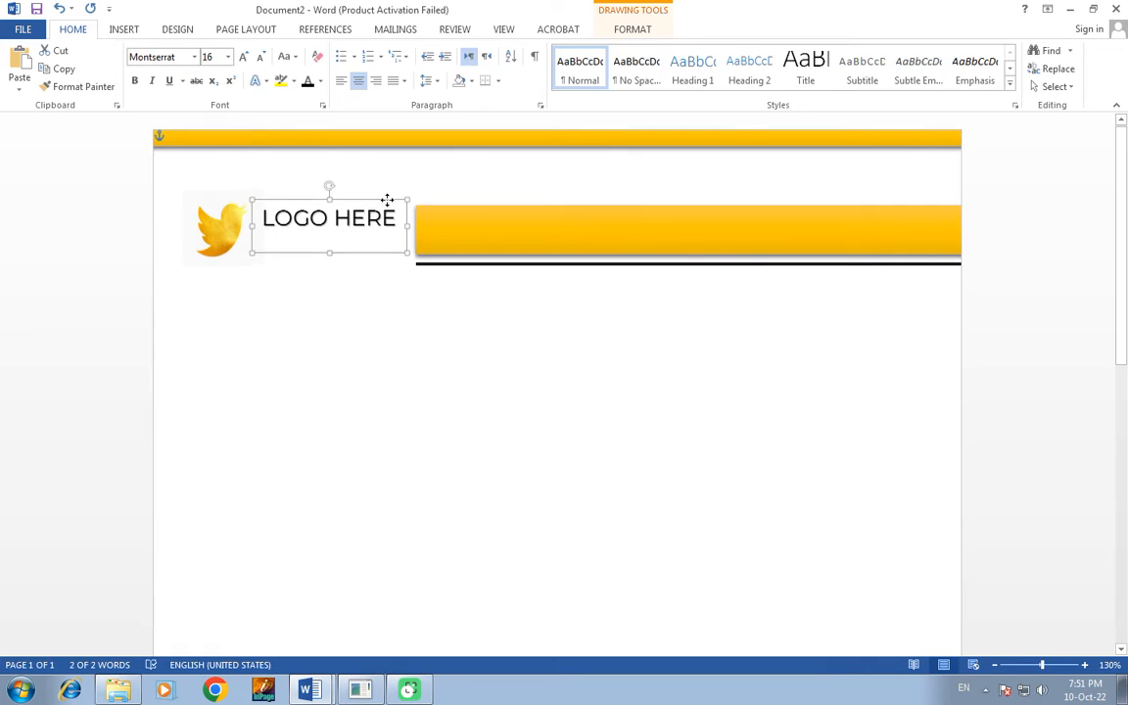
left_click(330, 256)
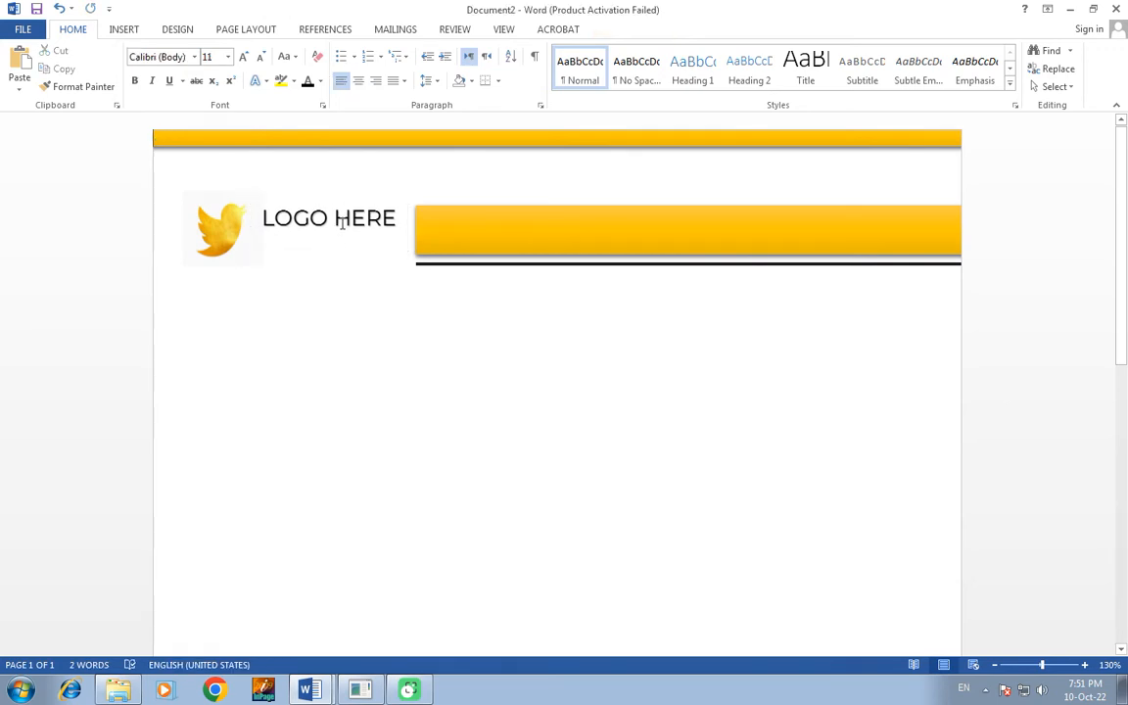
triple_click(335, 215)
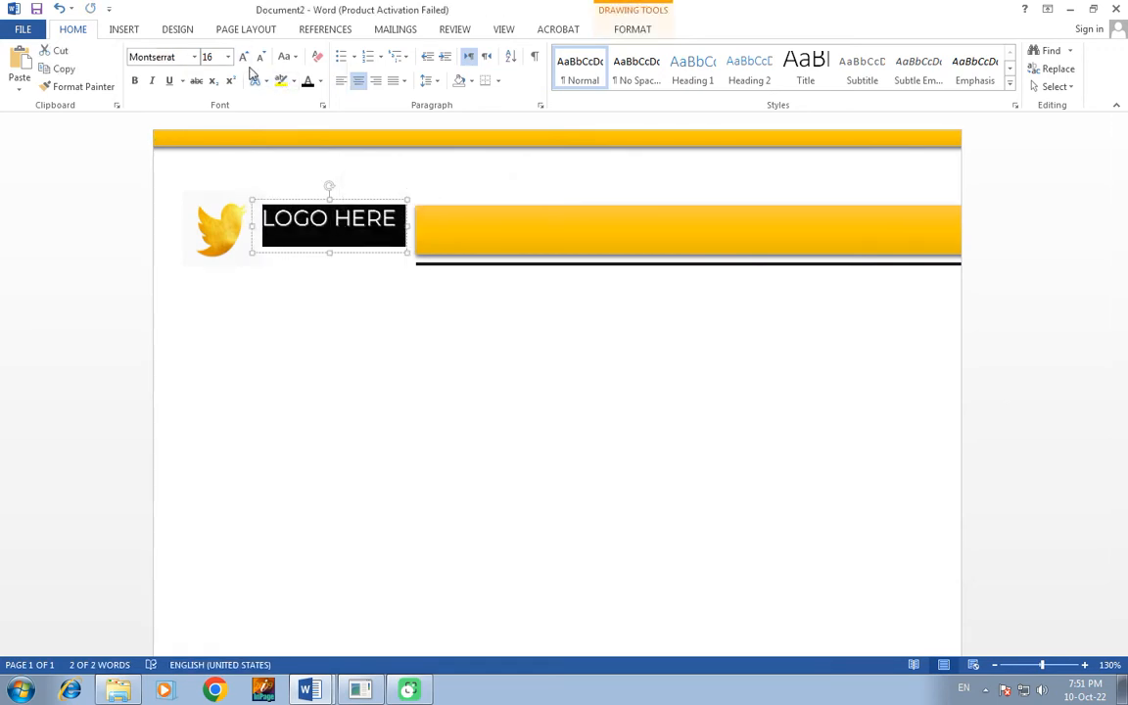
left_click(134, 81)
left_click(367, 223)
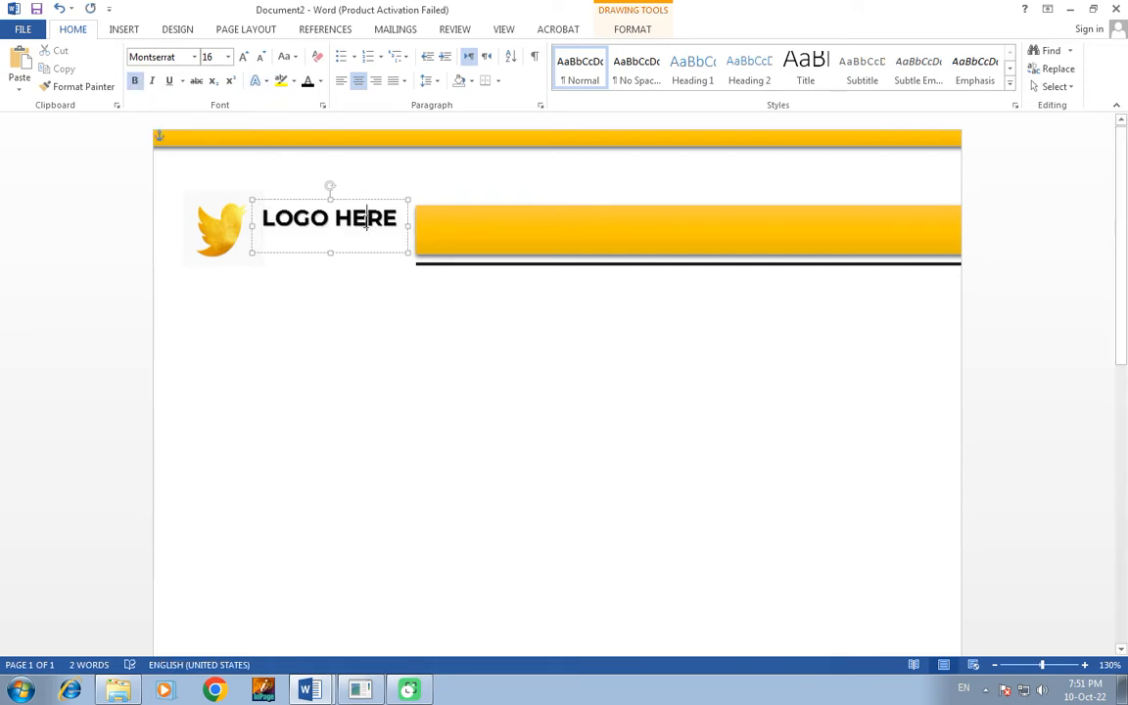
Step: Add a left-aligned line reading "TAGLINE GOES HERE" beneath "LOGO HERE" in the same text box
key("Return")
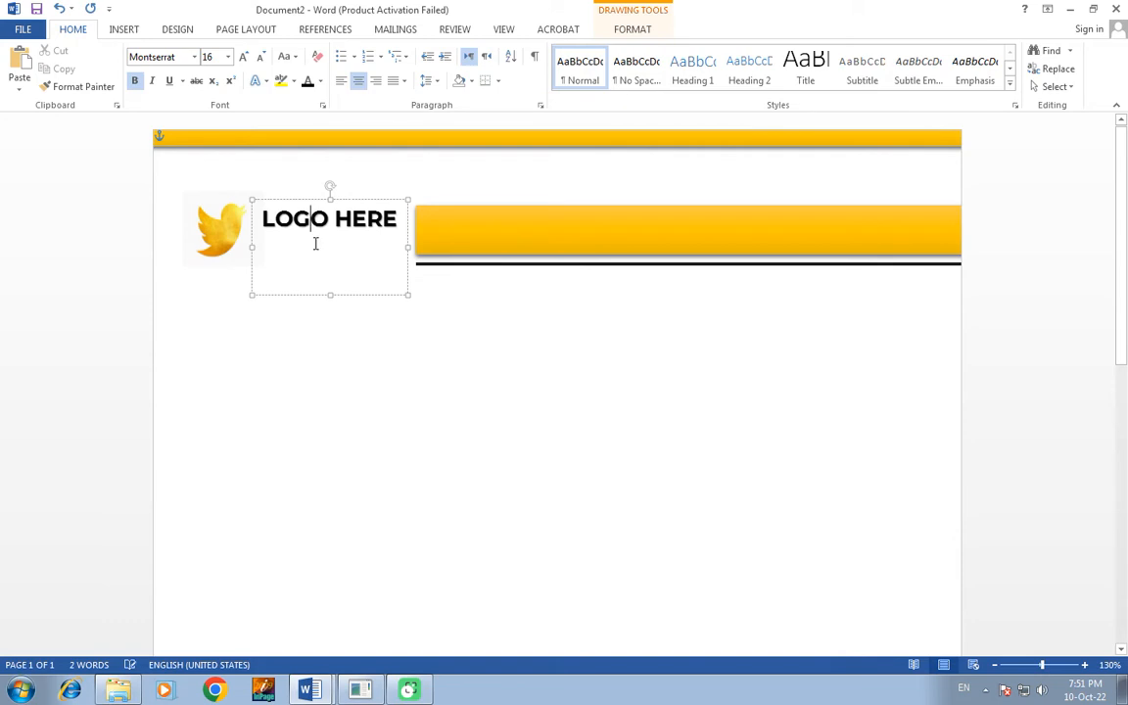
left_click(340, 80)
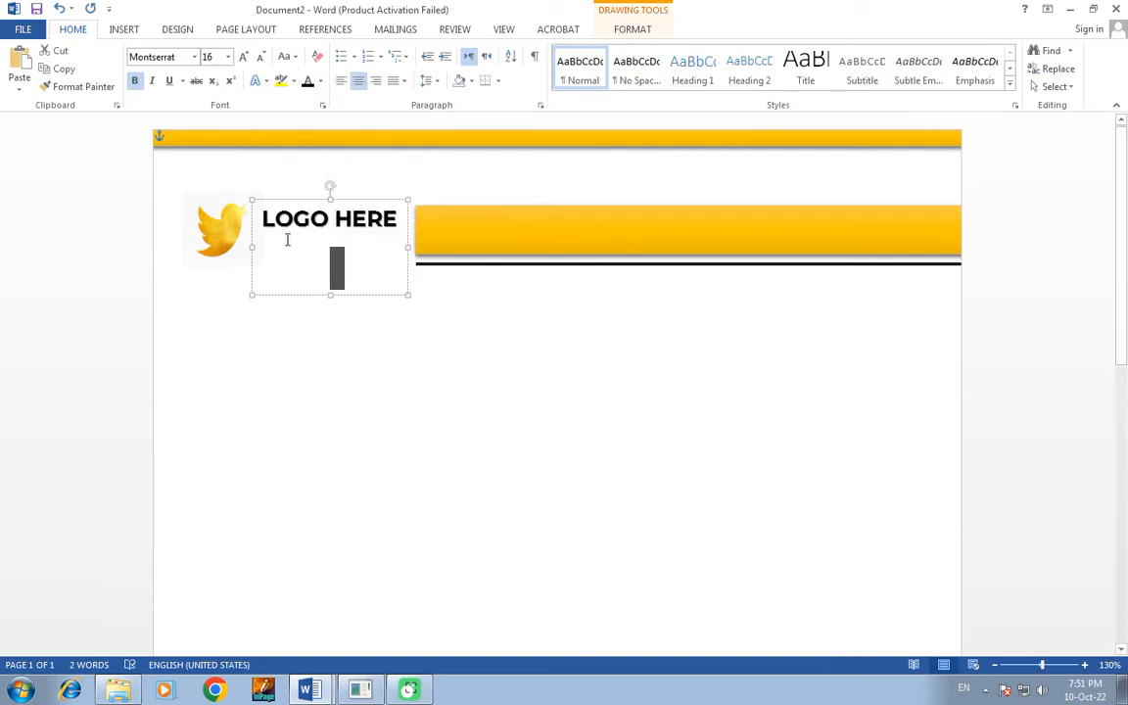
left_click(288, 240)
key("Return")
type("TAG")
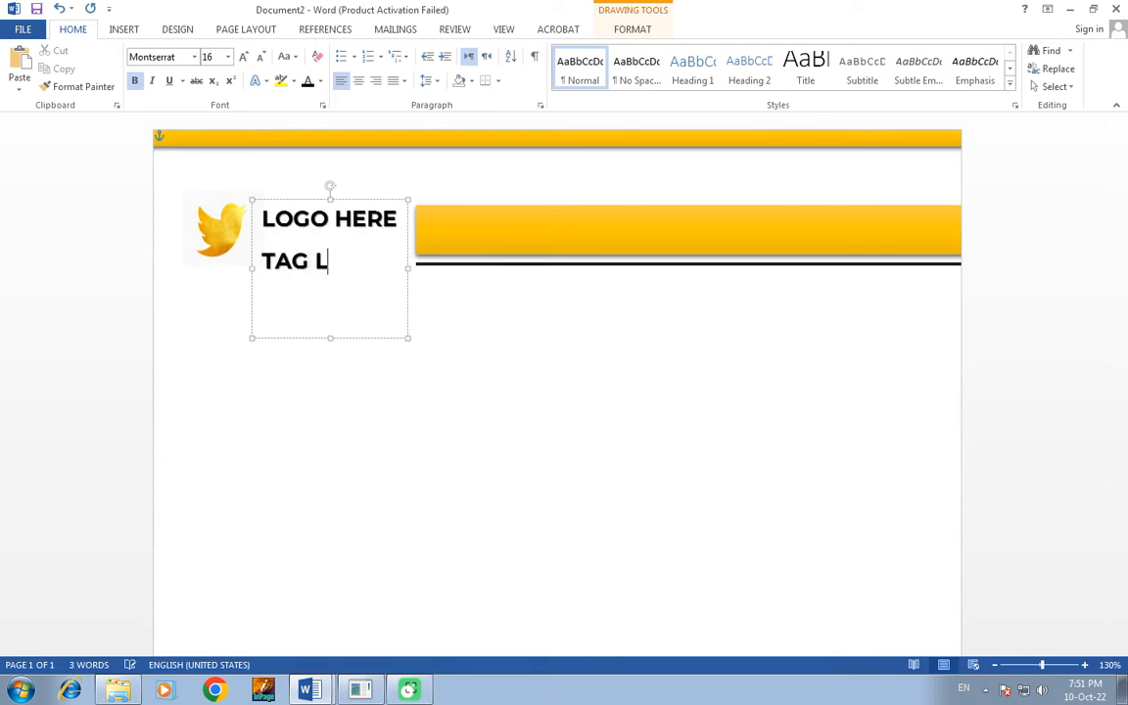
type("LINE ")
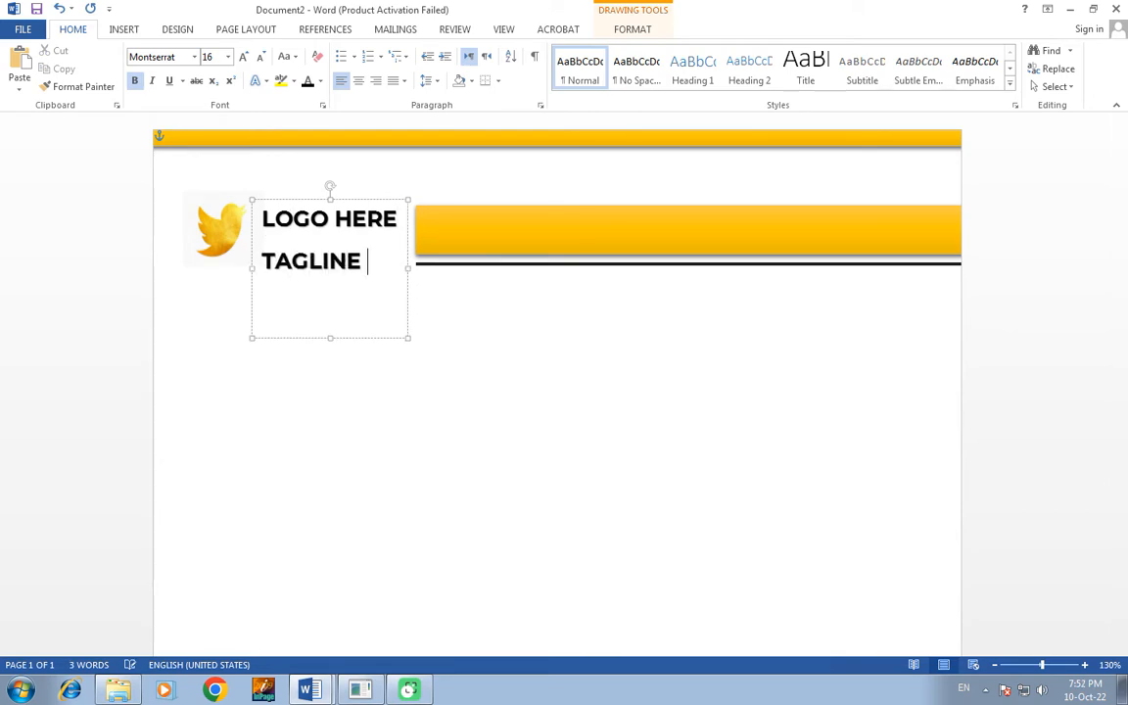
type("GOES HERE")
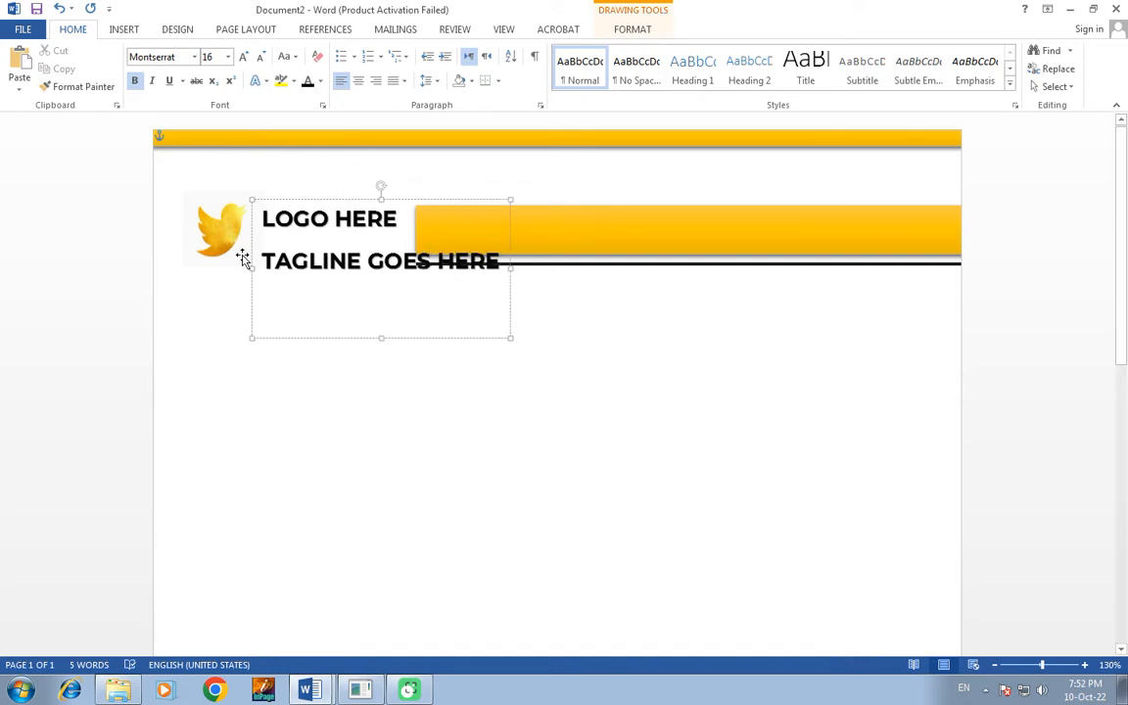
Step: Reduce the tagline text to 9 pt
key("shift+Home")
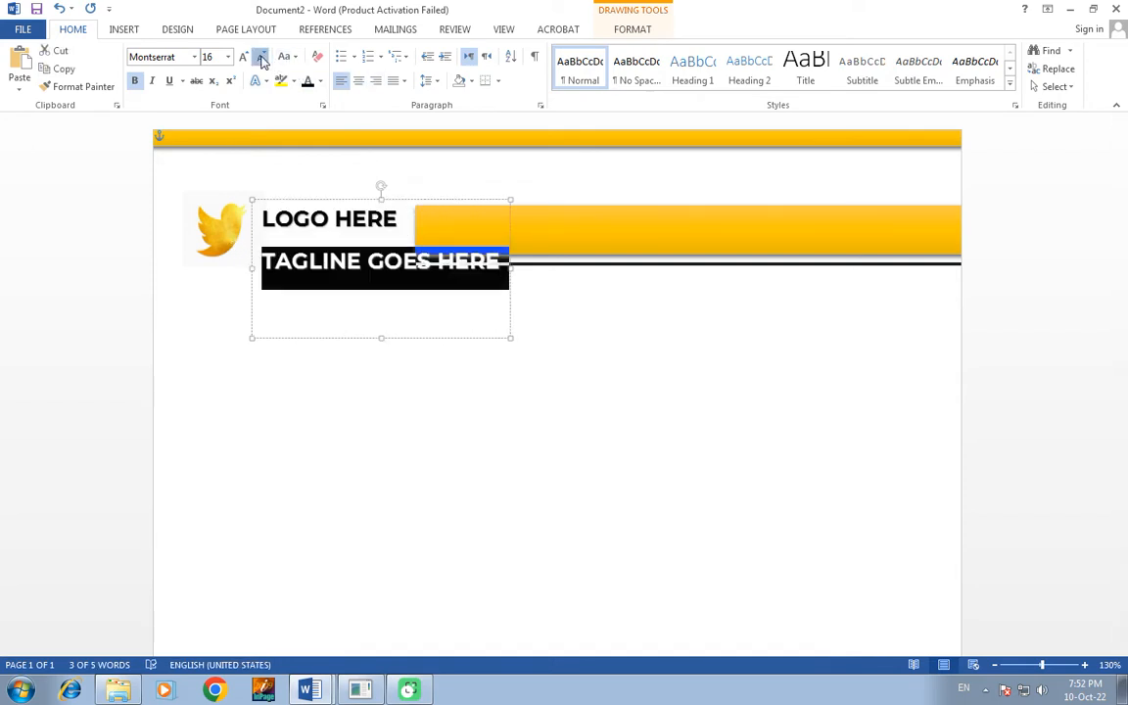
left_click(260, 56)
left_click(260, 56)
left_click(261, 57)
left_click(261, 57)
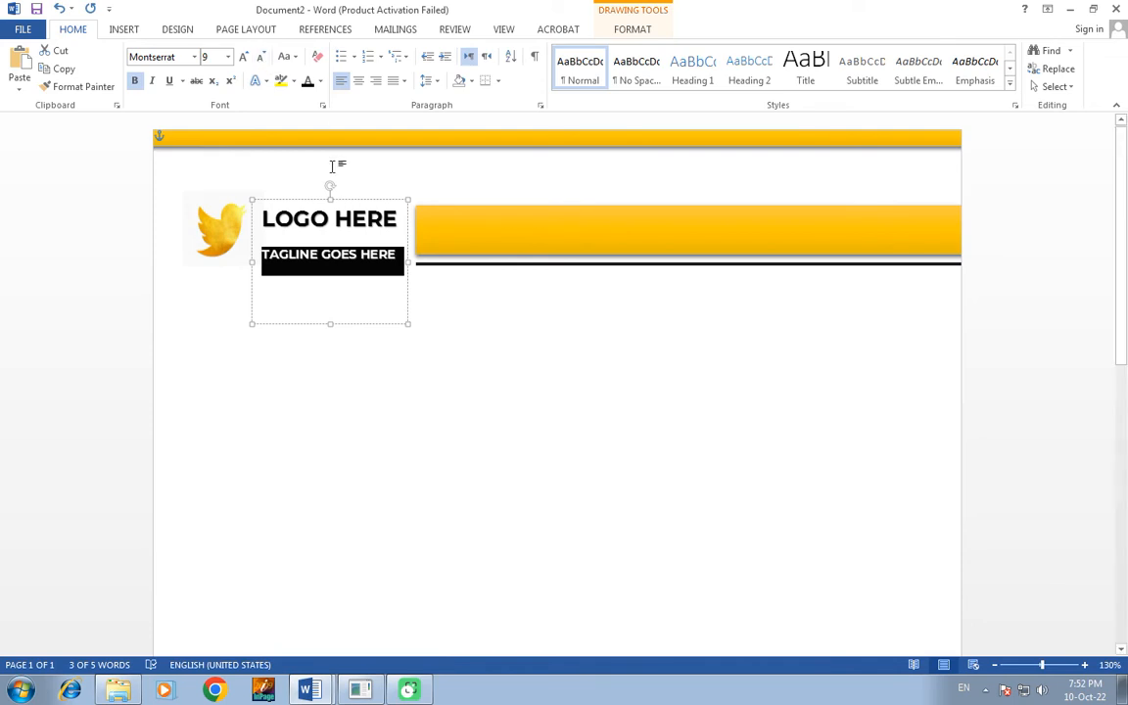
Step: Tighten the spacing between the logo name and tagline, and shorten the text box to fit just these two lines
left_click(336, 219)
left_click_drag(336, 220, 348, 255)
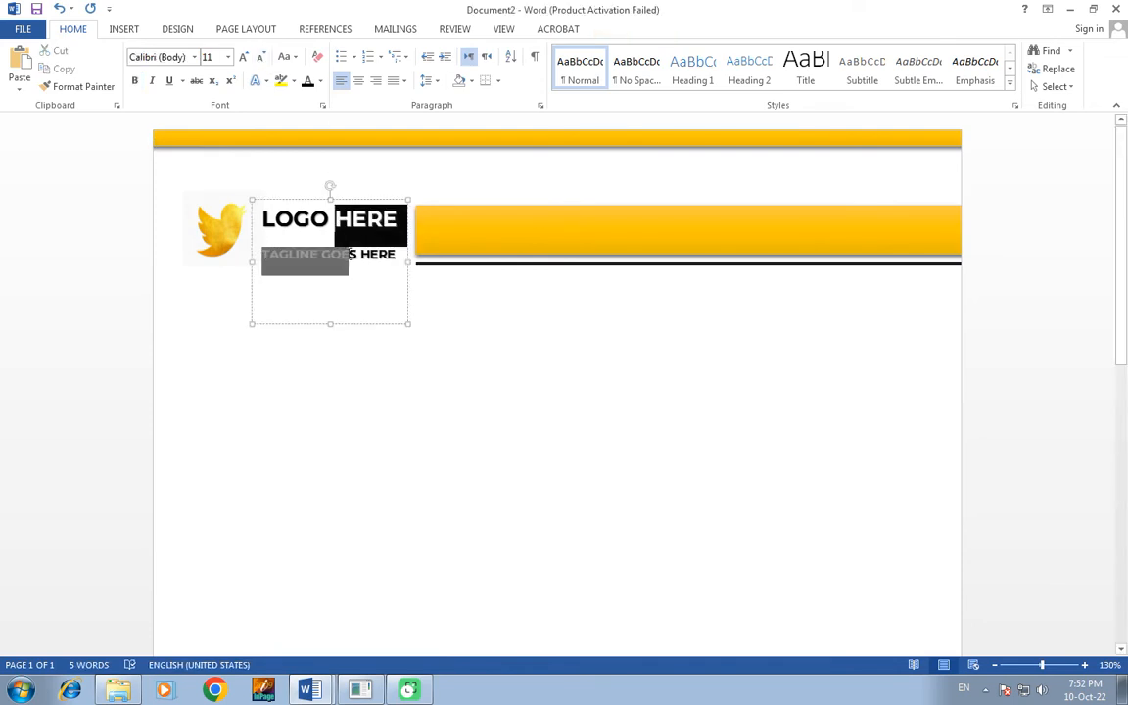
left_click(433, 82)
left_click(485, 251)
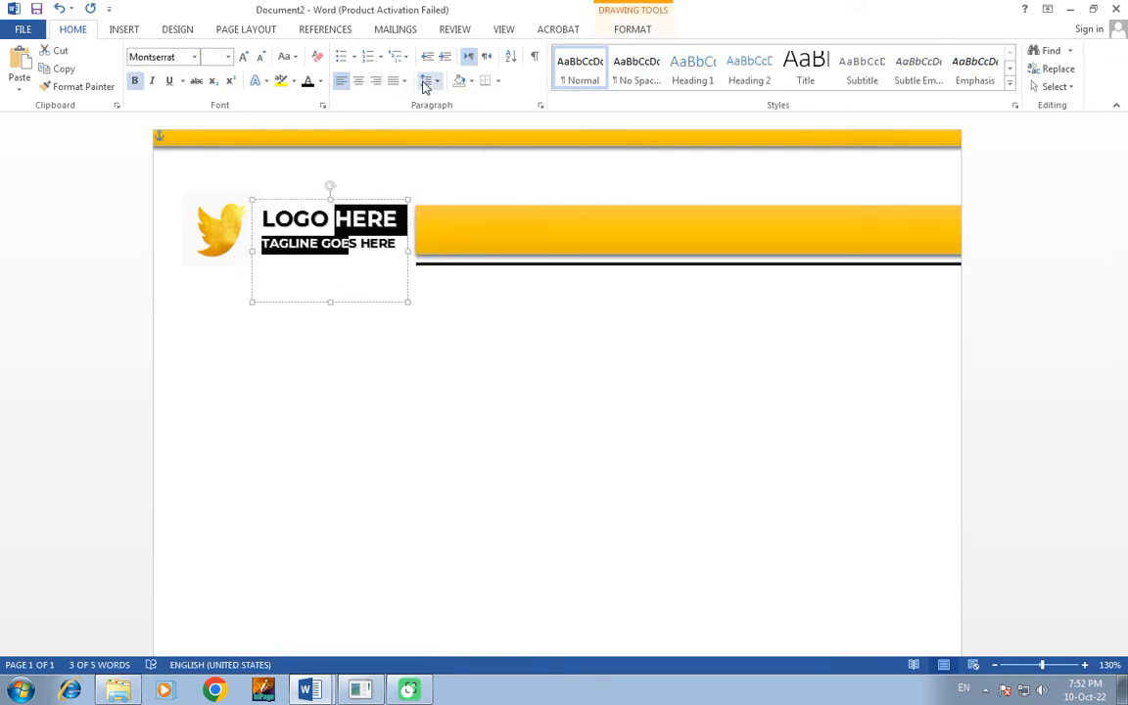
left_click(370, 272)
left_click_drag(332, 303, 332, 260)
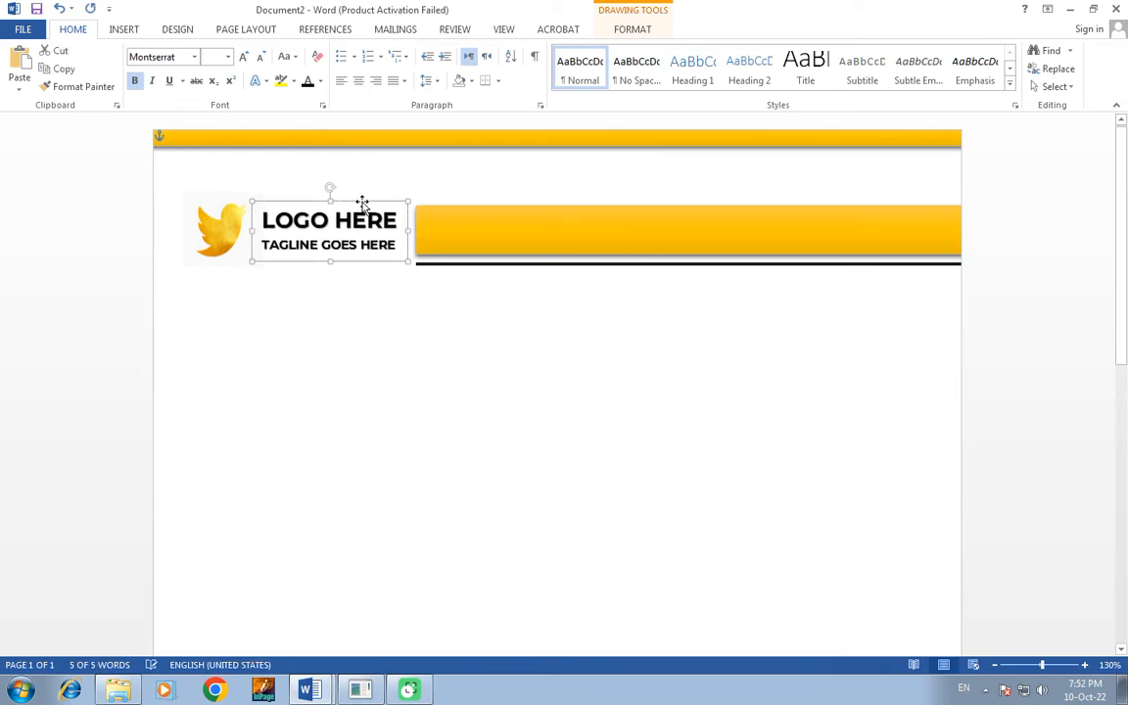
Step: Duplicate the logo text box into the blank area below the header and delete the tagline from the copy
scroll(372, 196, "down", 1)
left_click_drag(385, 157, 378, 265)
double_click(371, 286)
left_click(370, 288)
left_click(367, 287)
triple_click(362, 286)
left_click(383, 321)
triple_click(383, 321)
key("BackSpace")
Step: Set the "LOGO HERE" text in the duplicated box to 12 pt
triple_click(354, 286)
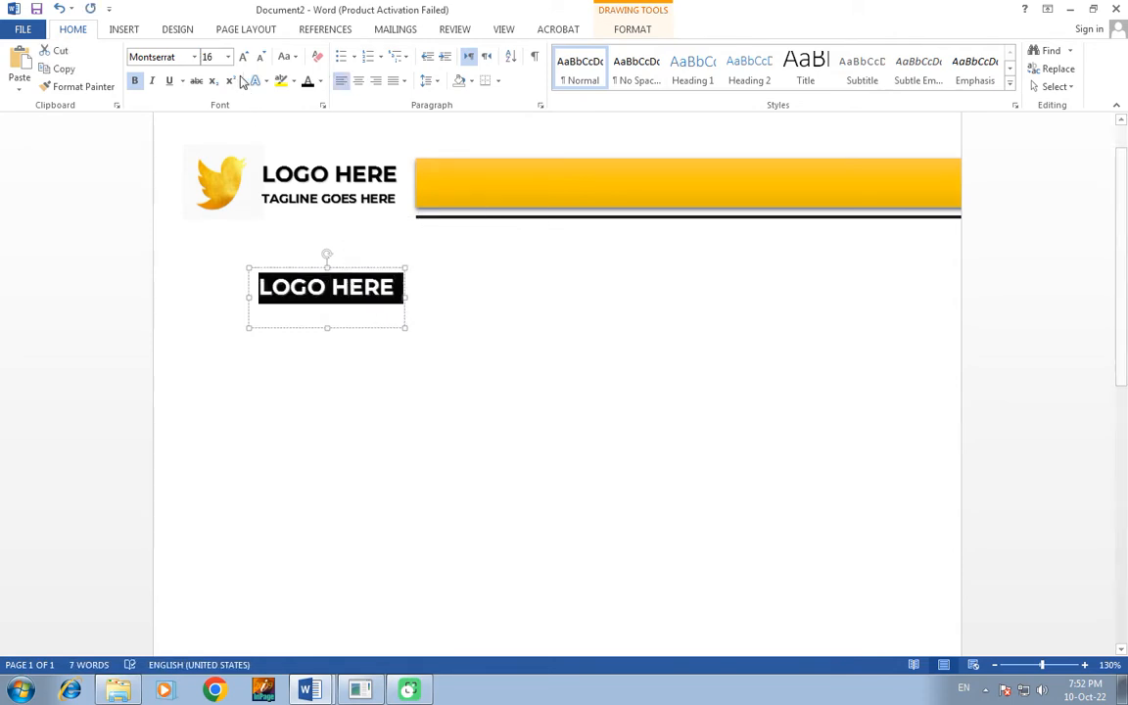
left_click(210, 56)
type("12")
key("Return")
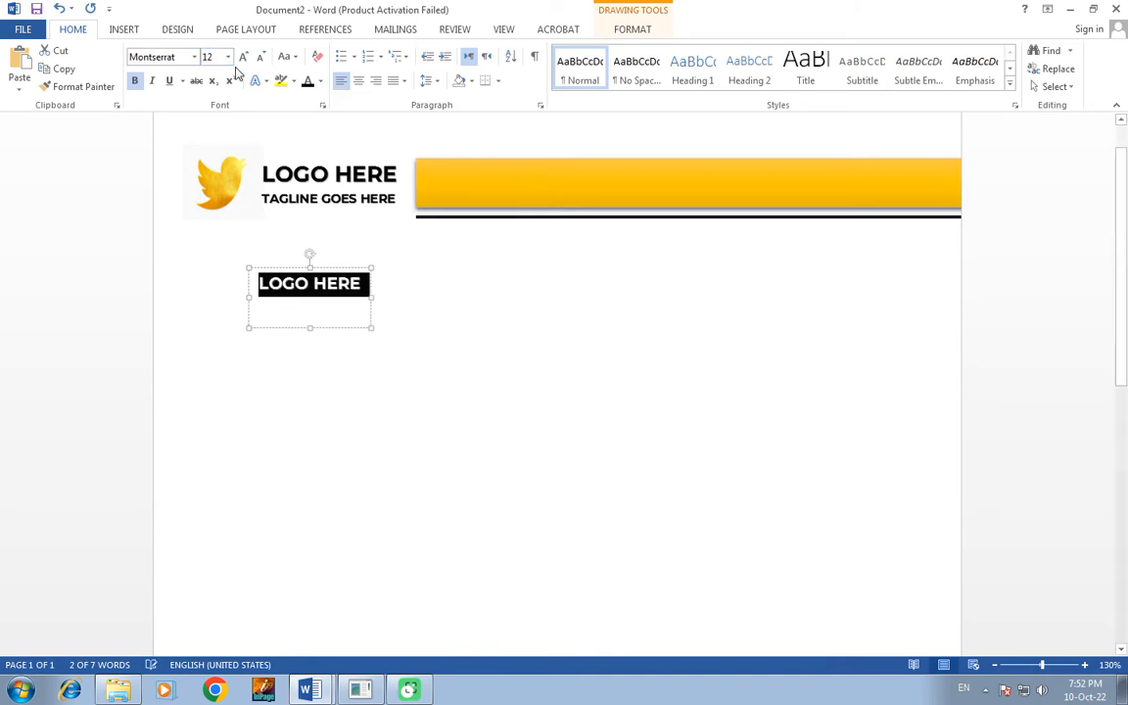
Step: Copy the name, title and contact lines from the "letter head paragraph" document and paste them over the duplicated box's text
left_click(305, 691)
left_click(284, 625)
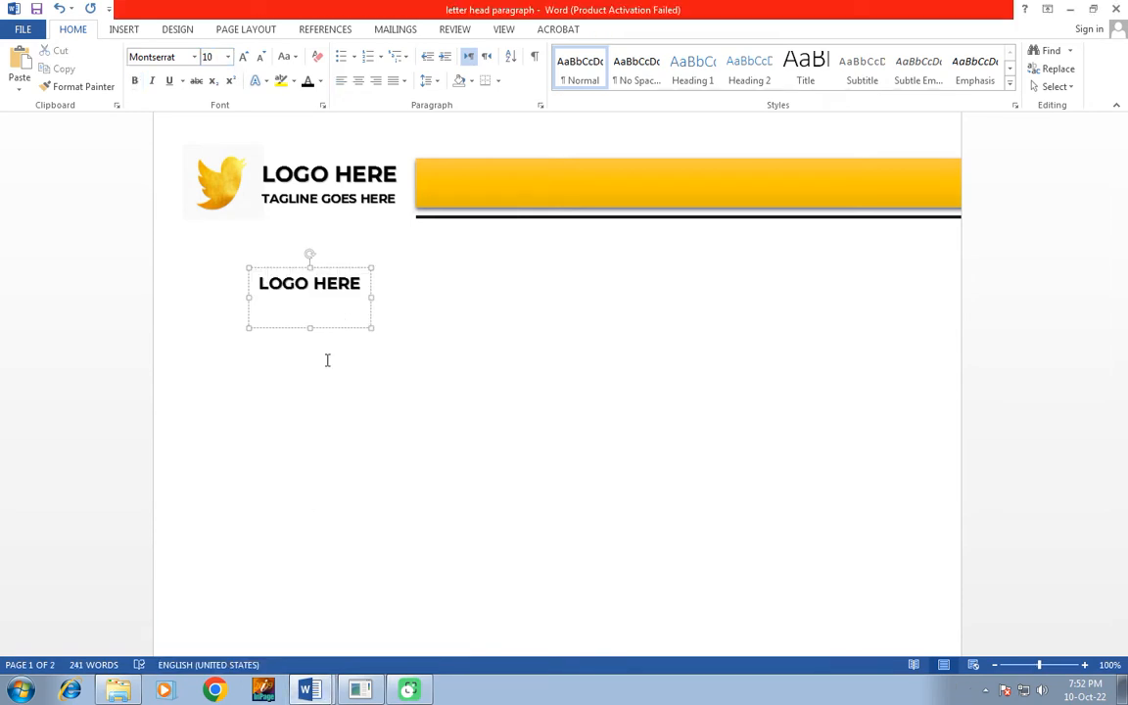
left_click_drag(313, 261, 423, 323)
left_click(305, 691)
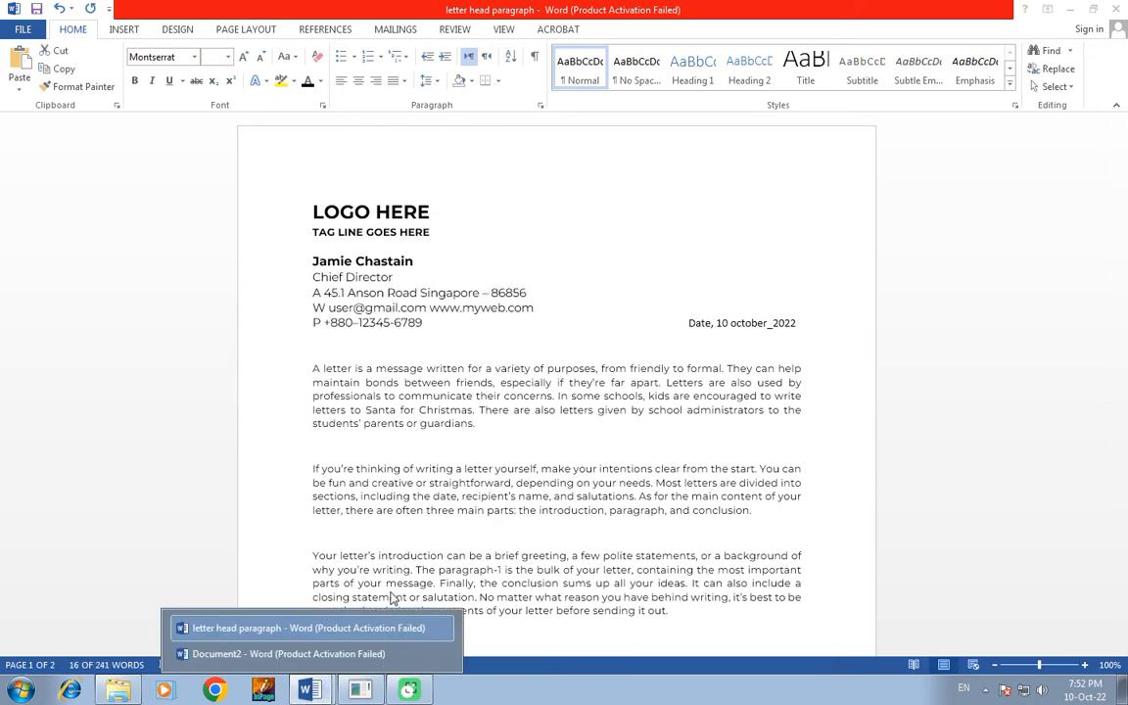
left_click(311, 588)
key("ctrl+v")
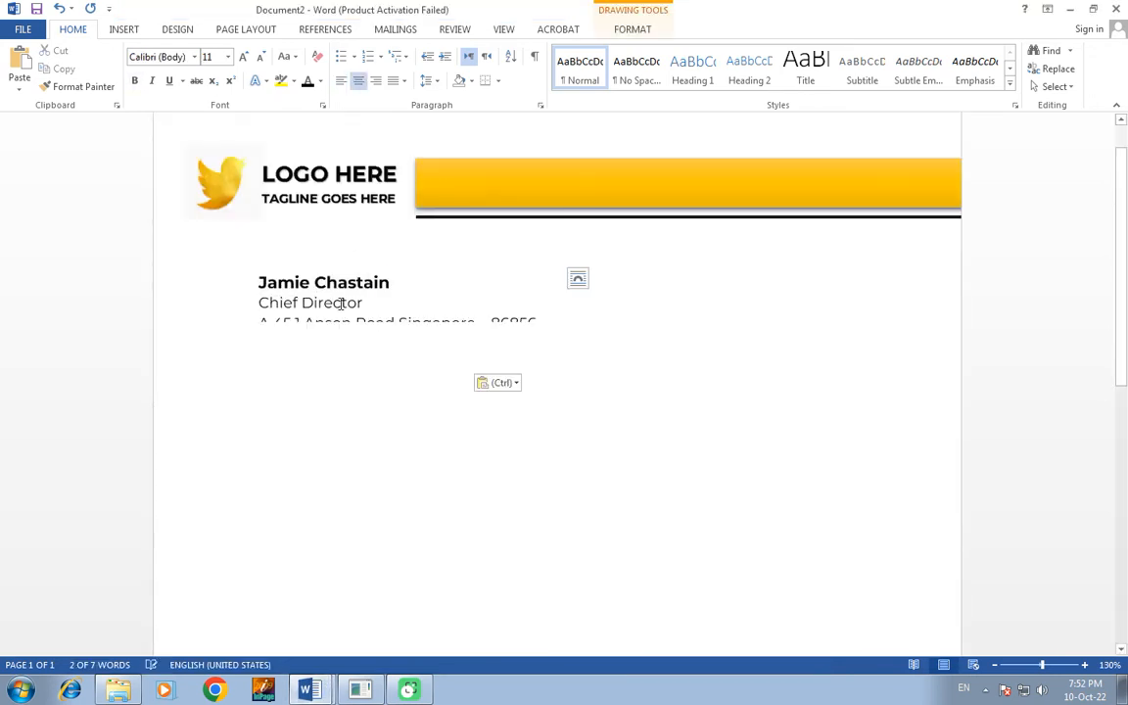
Step: Enlarge the contact text box downward until all five lines fit, and left-align its text
left_click(364, 300)
left_click_drag(404, 345, 406, 393)
key("ctrl+a")
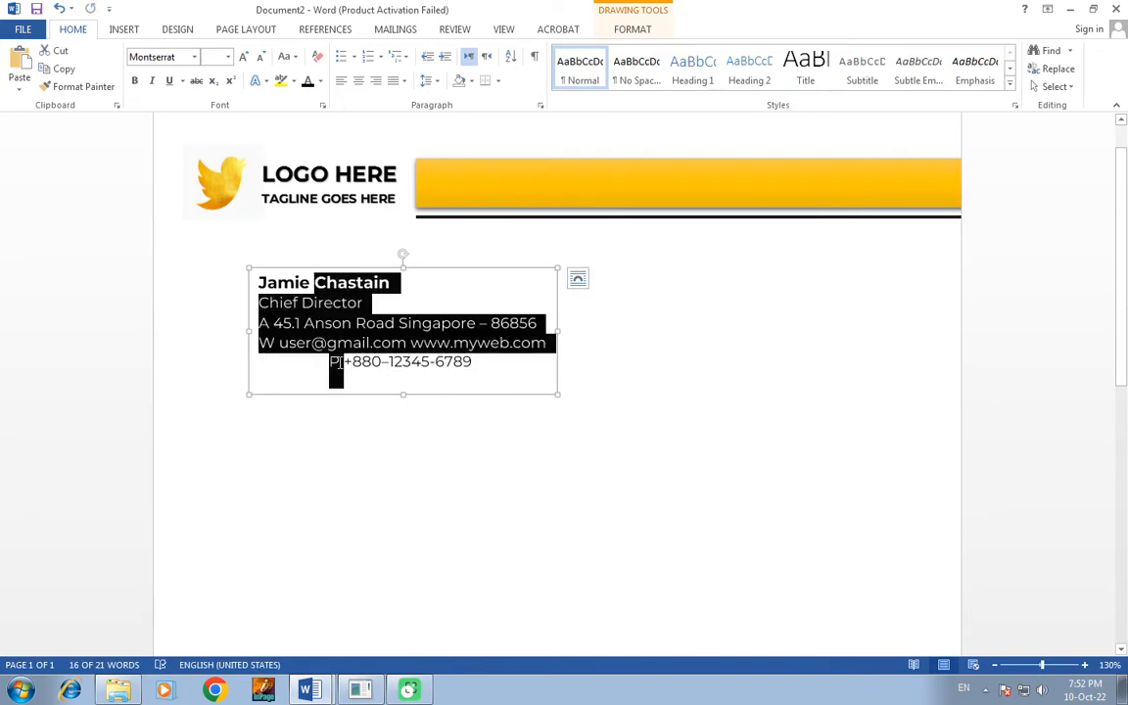
left_click(341, 80)
left_click(249, 315)
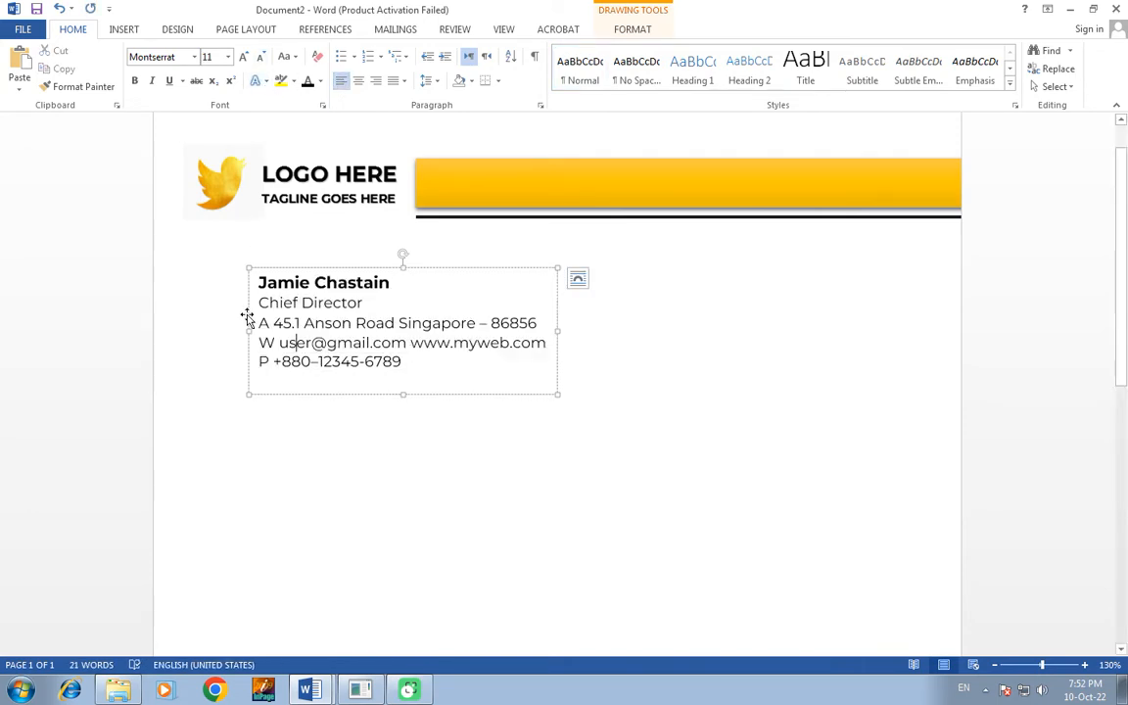
Step: Make the contact labels A, W and P bold
double_click(262, 323)
key("ctrl+b")
double_click(266, 343)
key("ctrl+b")
left_click(264, 361)
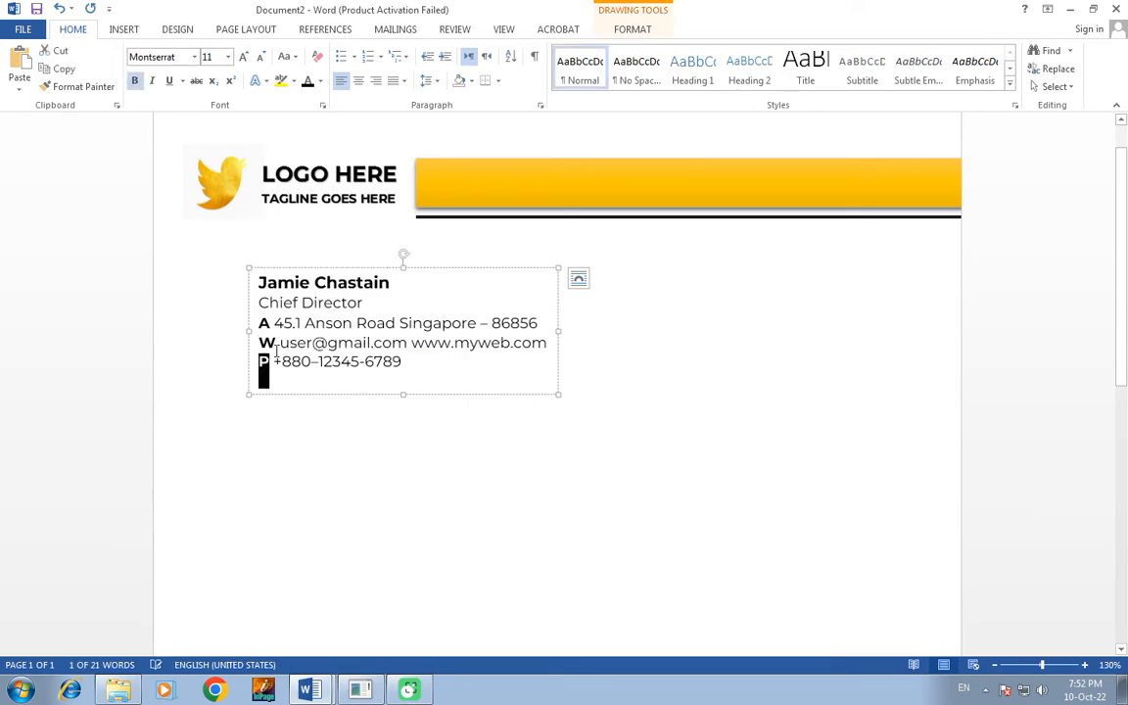
Step: Insert a tab after each of the A, W and P labels to line up the contact details
left_click(272, 323)
key("Tab")
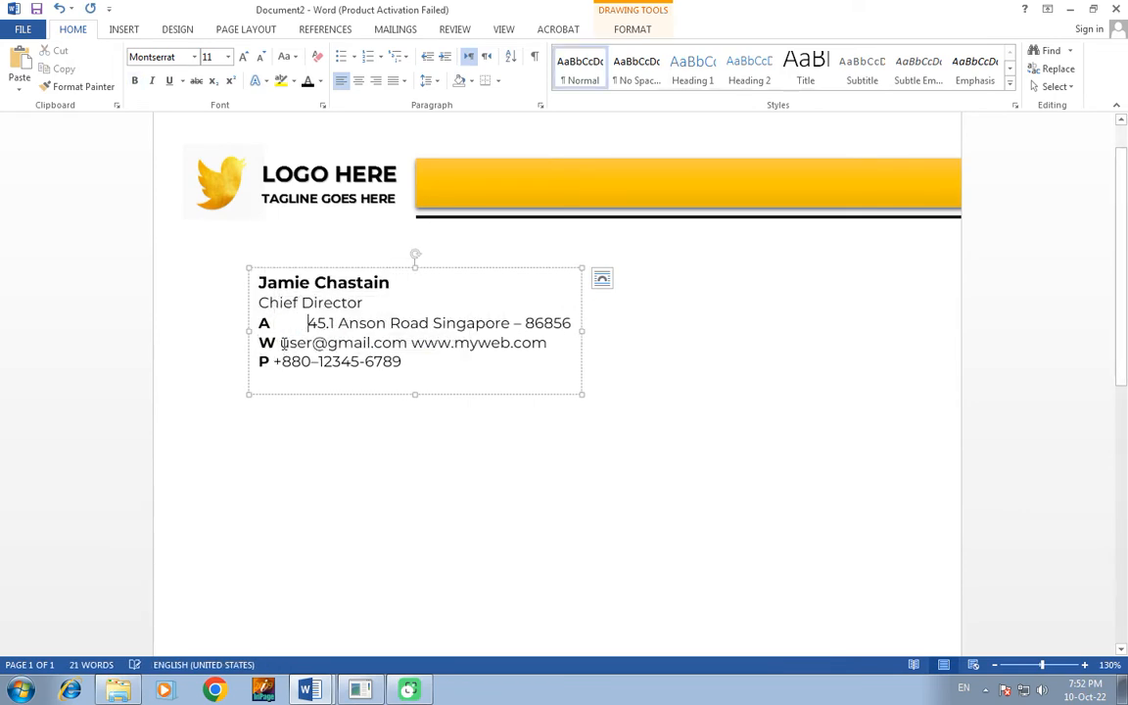
left_click(282, 343)
key("Tab")
left_click(276, 360)
key("Tab")
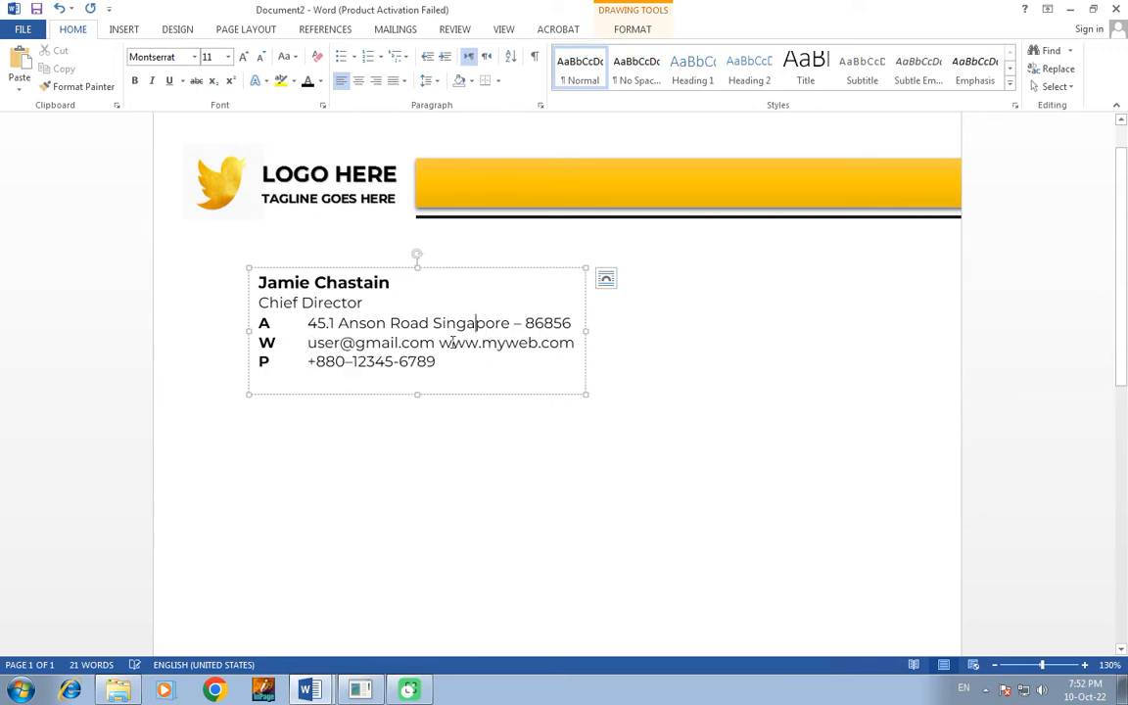
Step: Reduce the three contact lines labelled A, W and P to 9 pt
left_click_drag(439, 362, 274, 364)
left_click_drag(441, 364, 259, 322)
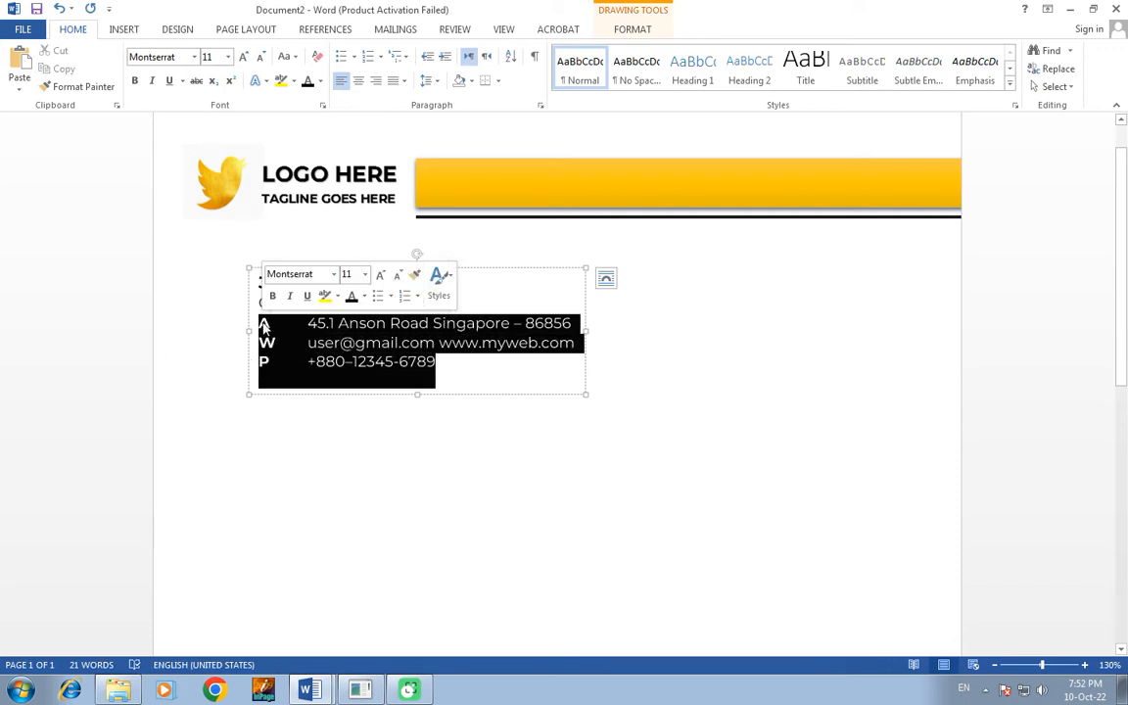
double_click(239, 58)
Step: Replace the tabs after the A, W and P labels with a few spaces, keeping the contact details aligned closer to them
left_click(307, 336)
key("Up")
key("BackSpace")
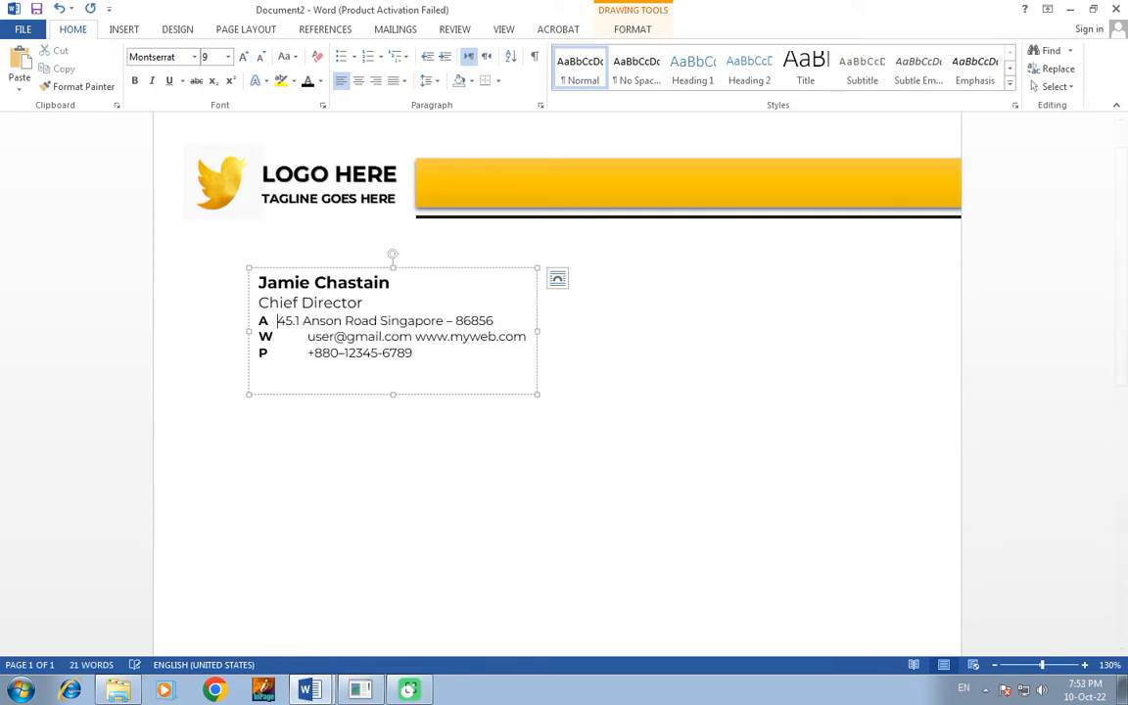
key("BackSpace")
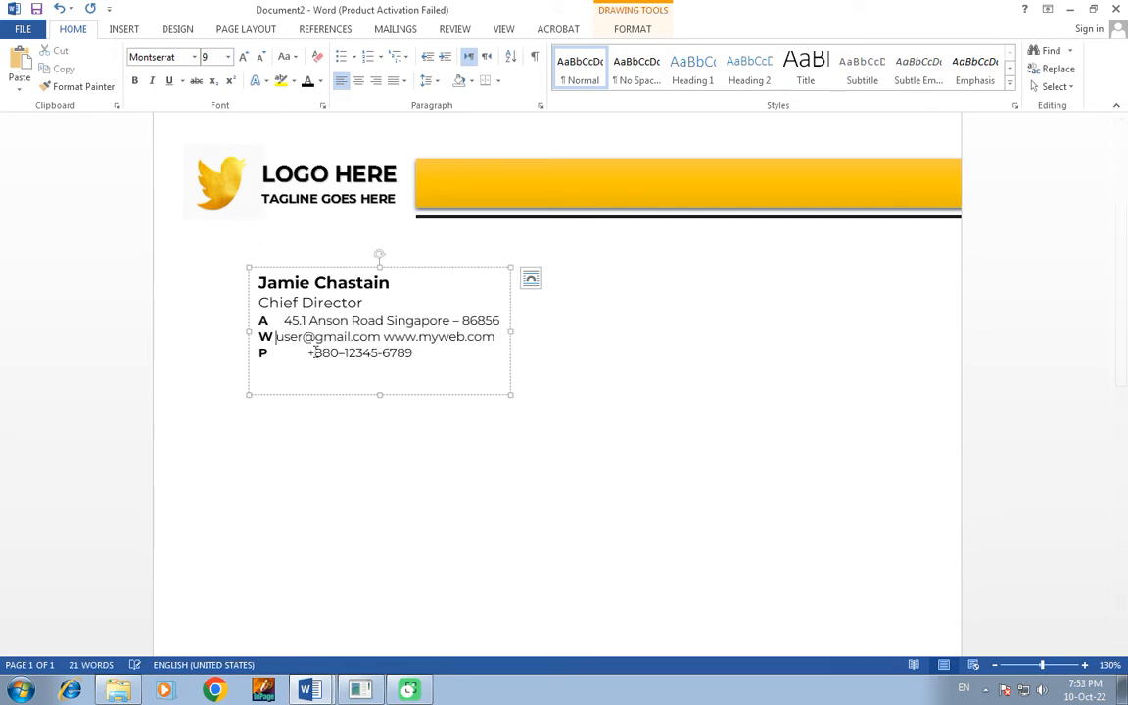
key("BackSpace")
key("BackSpace")
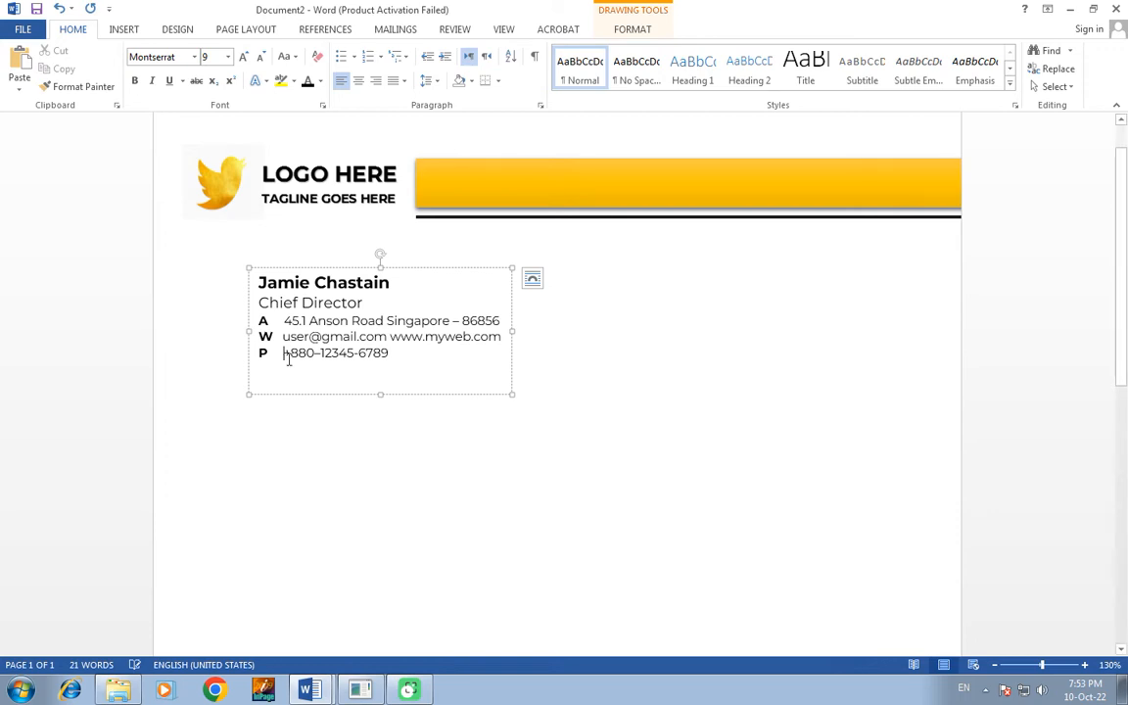
Step: Set the line spacing of the contact details block to 1.15
left_click_drag(314, 284, 314, 384)
left_click(431, 81)
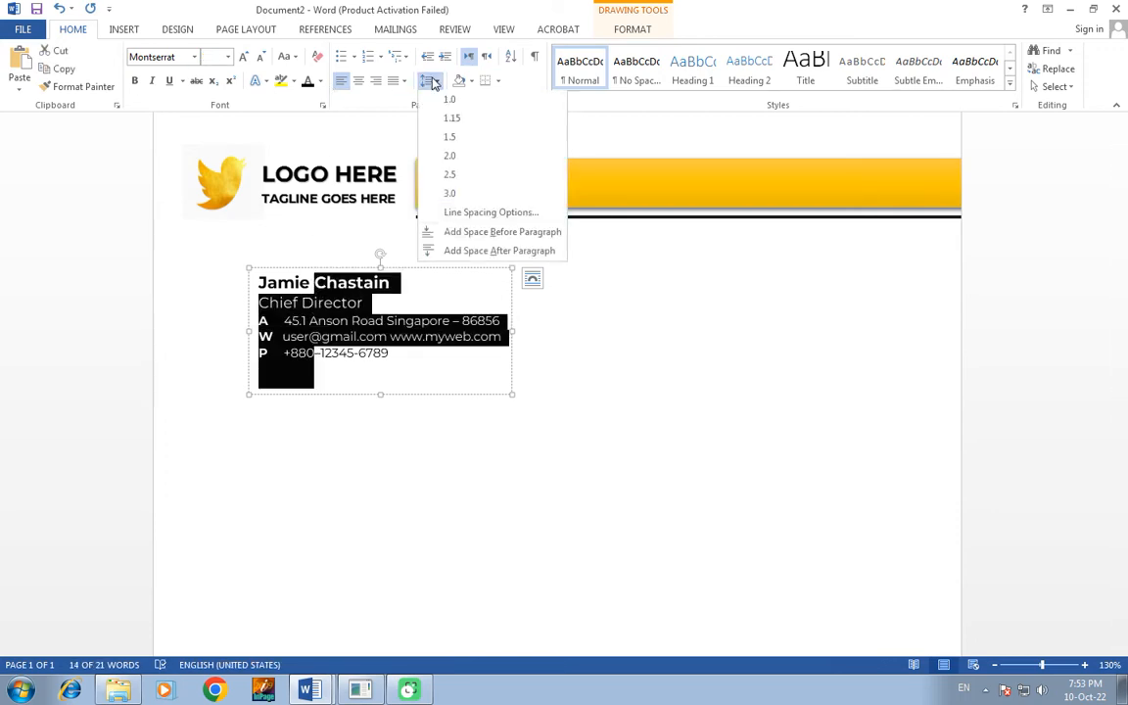
left_click(449, 120)
left_click(389, 340)
Step: Duplicate the contact details text box directly beneath the original and align the left edges of both boxes
scroll(322, 327, "down", 5)
scroll(431, 313, "down", 1)
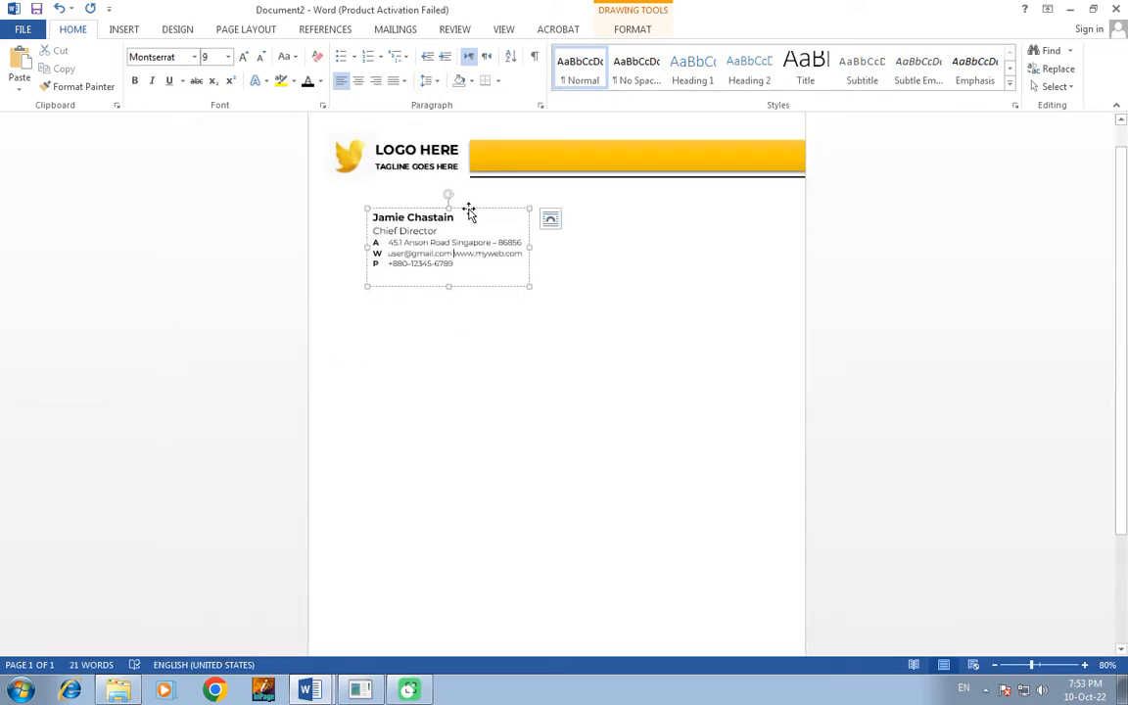
mouse_move(478, 219)
left_mouse_down()
mouse_move(492, 228)
mouse_move(489, 322)
mouse_move(488, 284)
left_mouse_up()
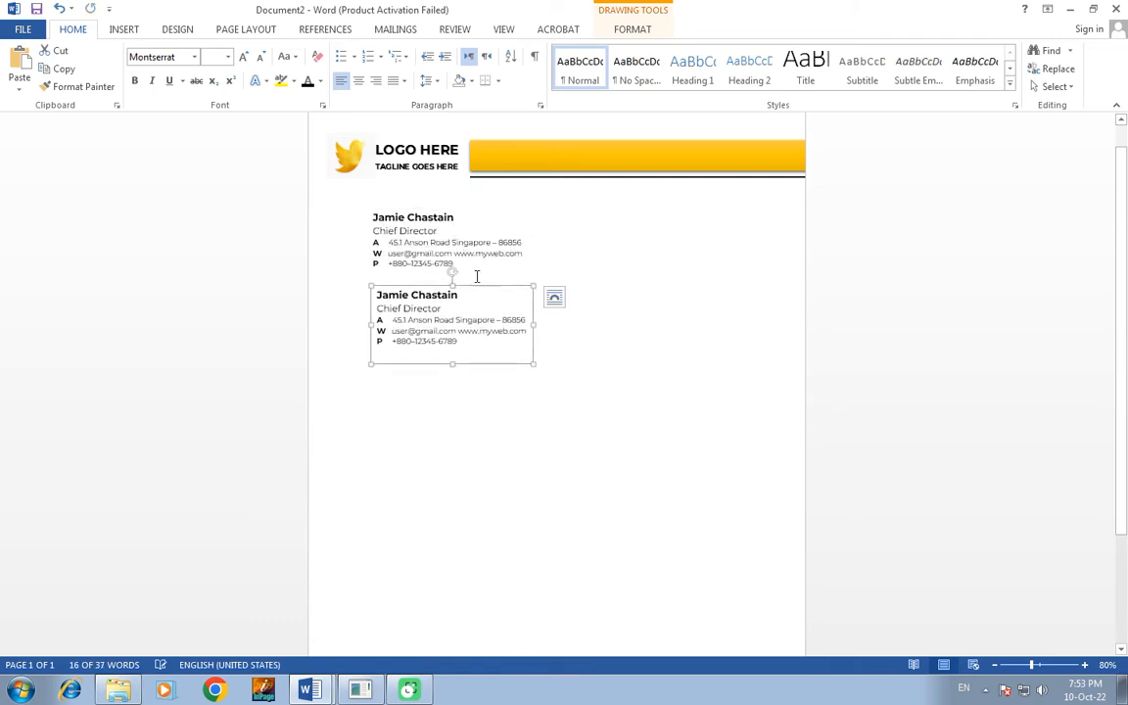
left_click(478, 270, "shift")
left_click(626, 29)
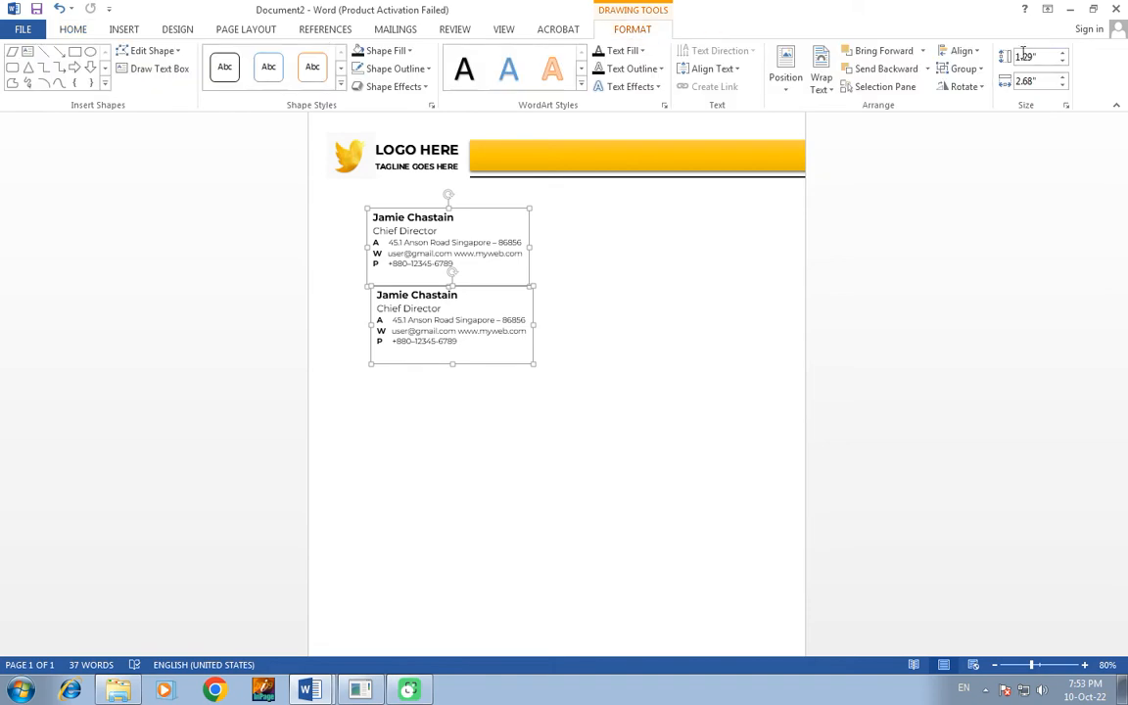
left_click(965, 52)
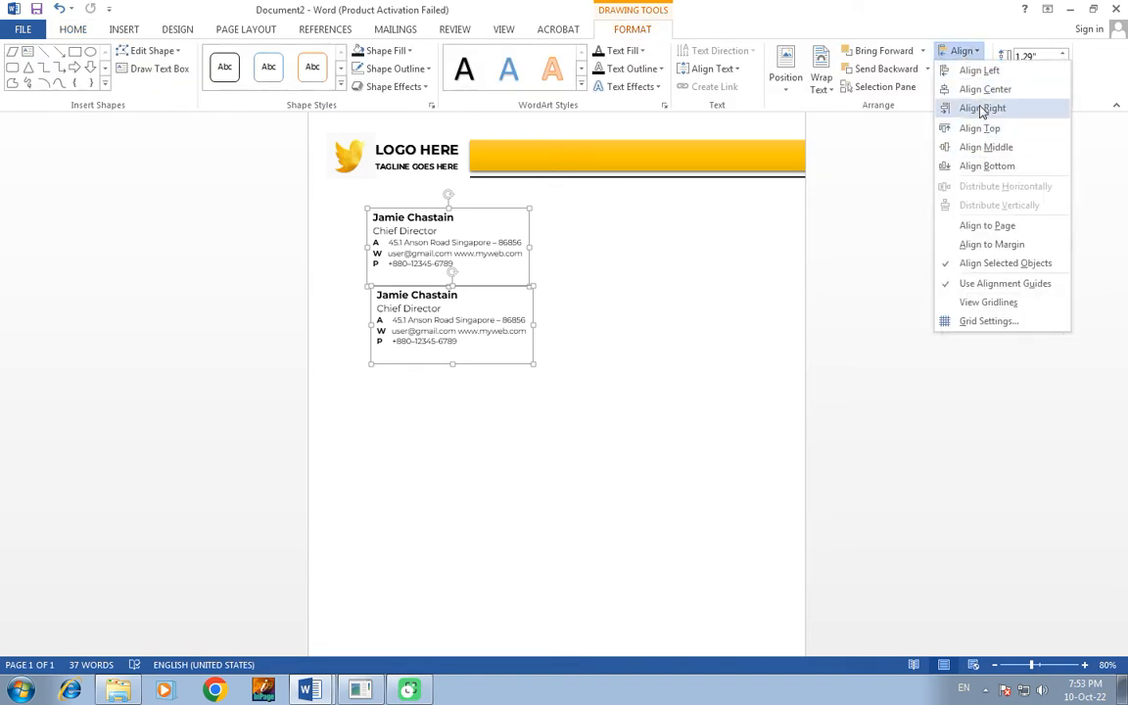
left_click(980, 72)
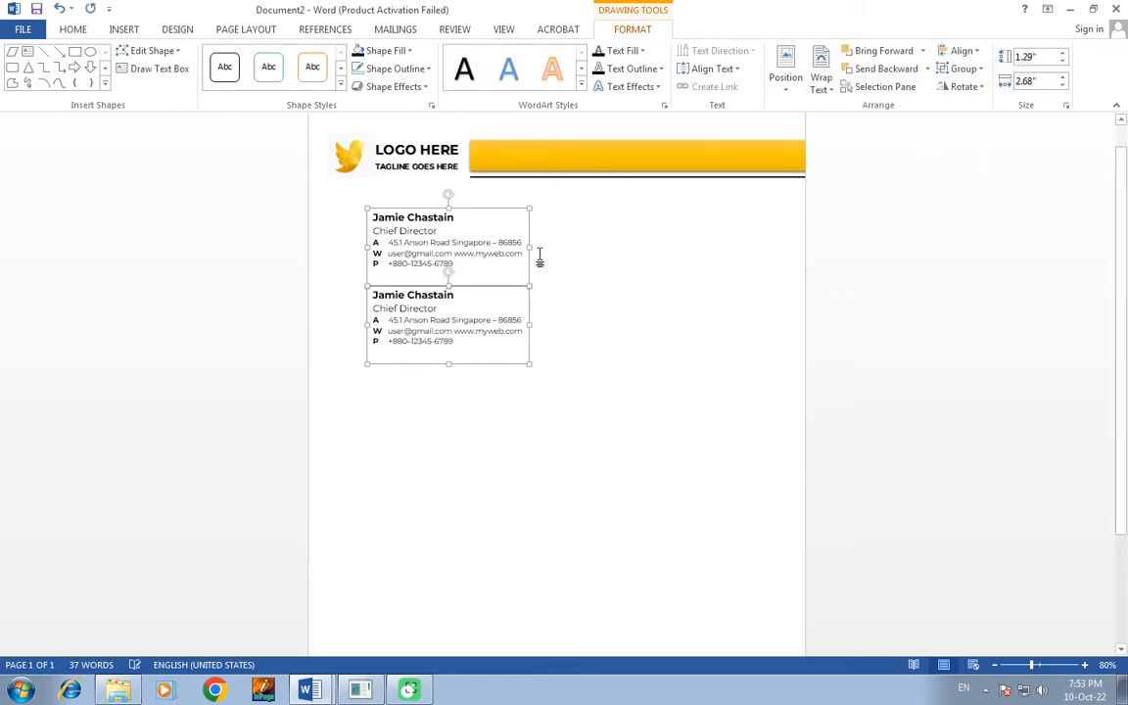
Step: Replace all text in the lower contact box with the three letter body paragraphs copied from the "letter head paragraph" document
left_click(512, 306)
key("ctrl+a")
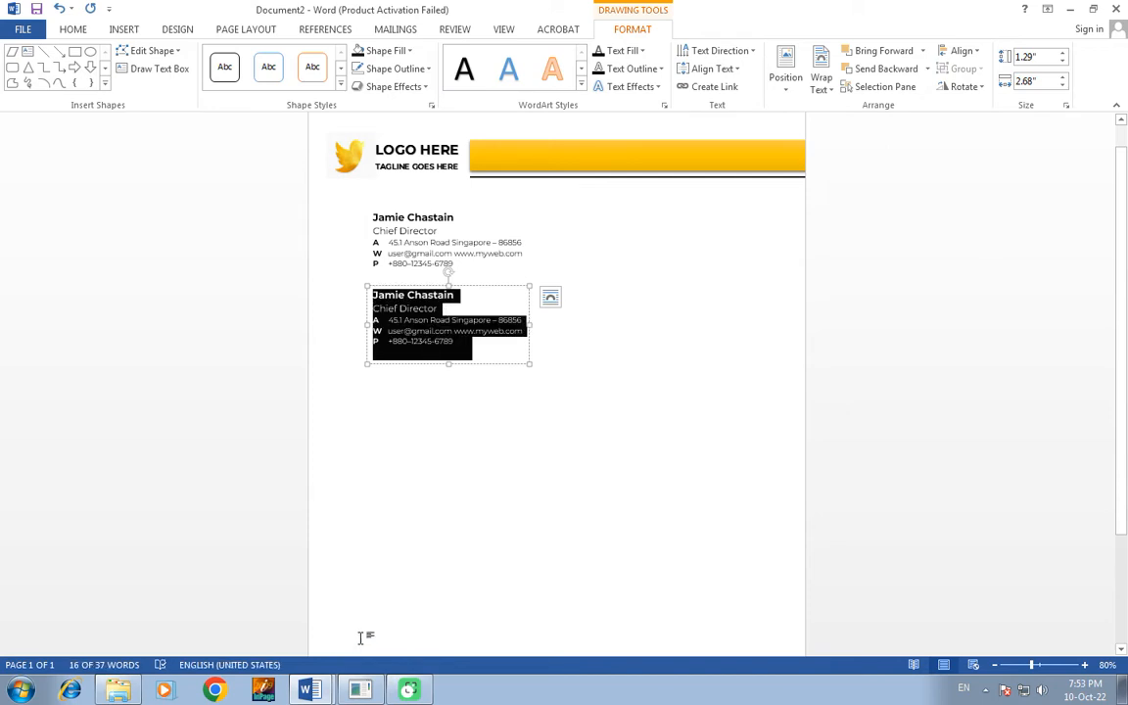
mouse_move(307, 686)
left_click(307, 630)
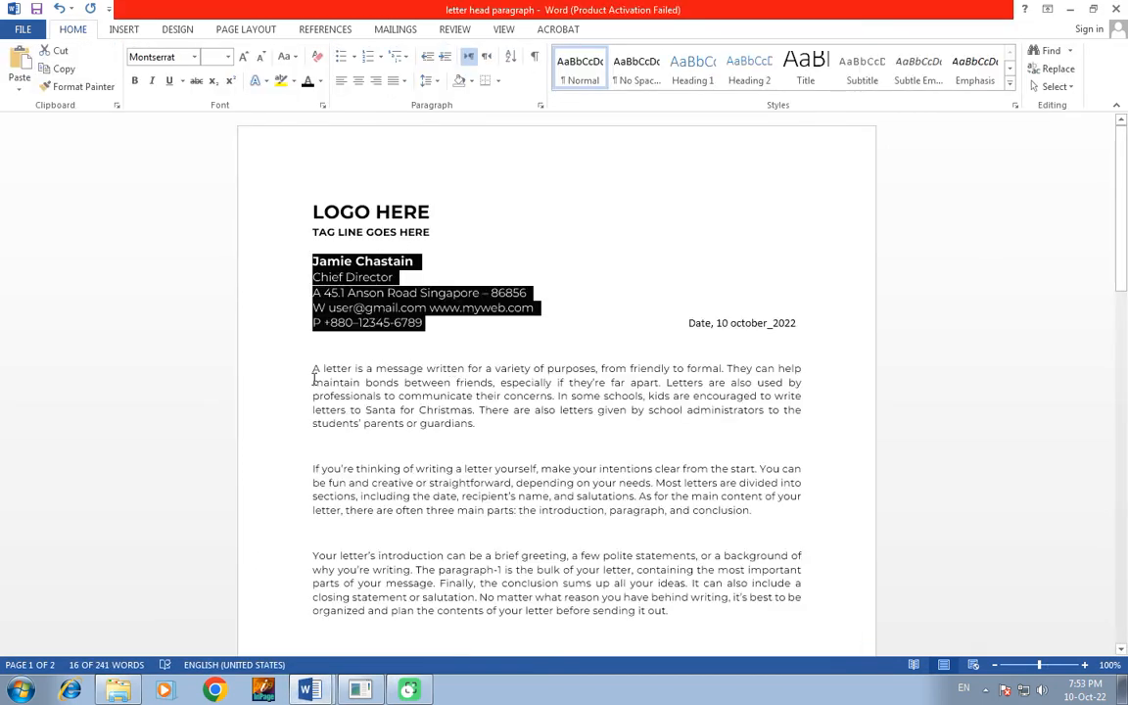
left_click_drag(313, 377, 676, 612)
key("ctrl+c")
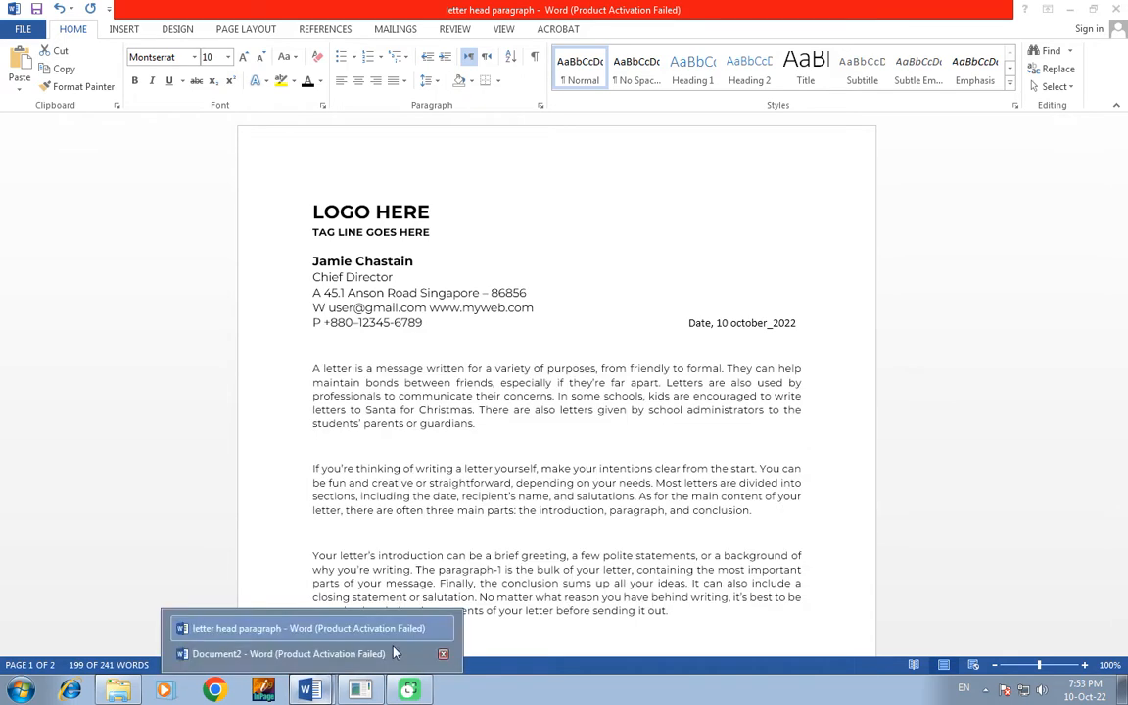
left_click(294, 648)
key("ctrl+v")
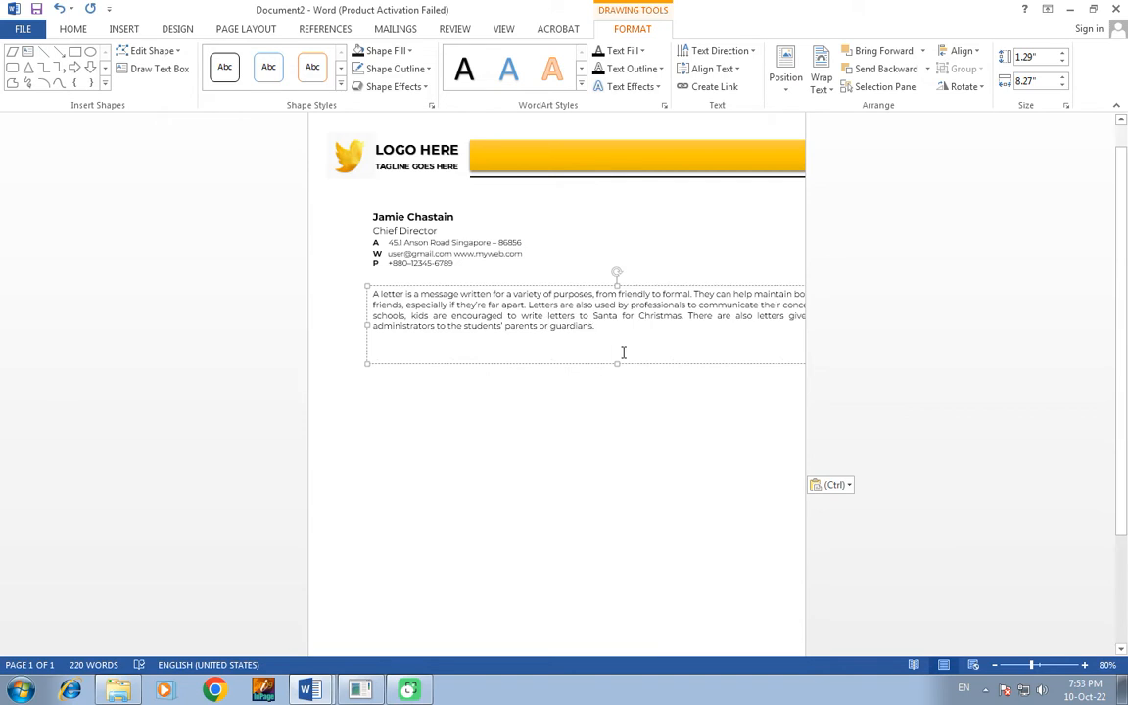
Step: Resize the letter body text box to about 4.08" high and 7.23" wide, and position it under the contact block
left_click(600, 423)
scroll(574, 371, "up", 1)
left_click(584, 354)
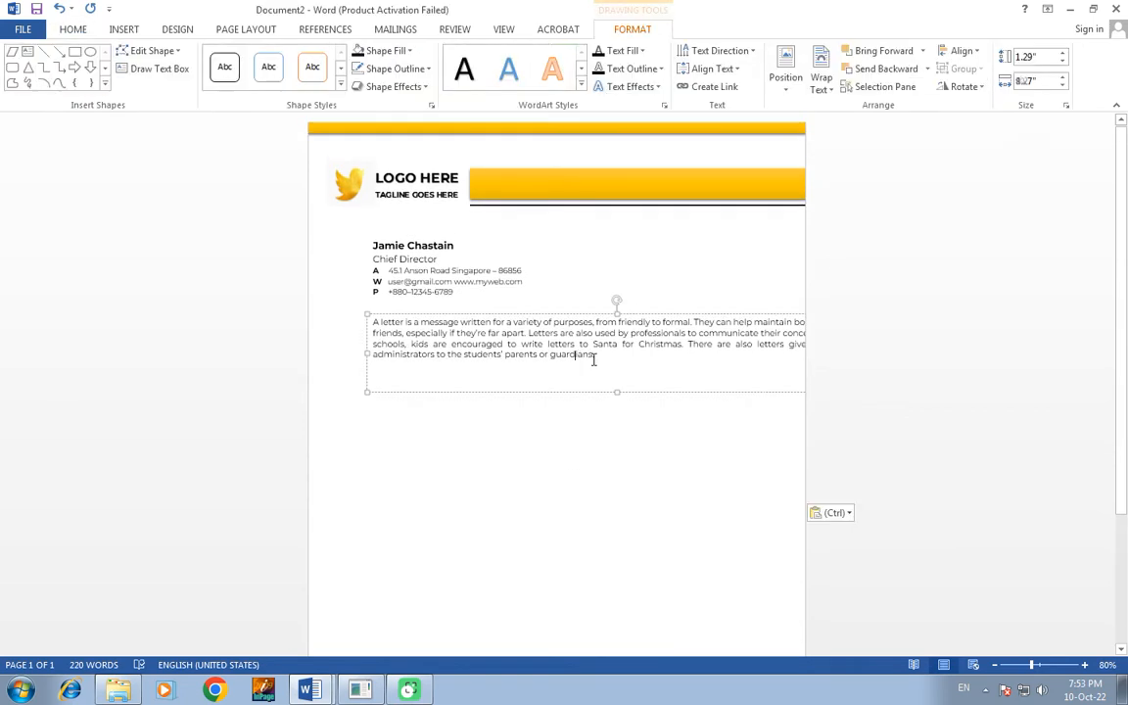
left_click_drag(616, 391, 597, 559)
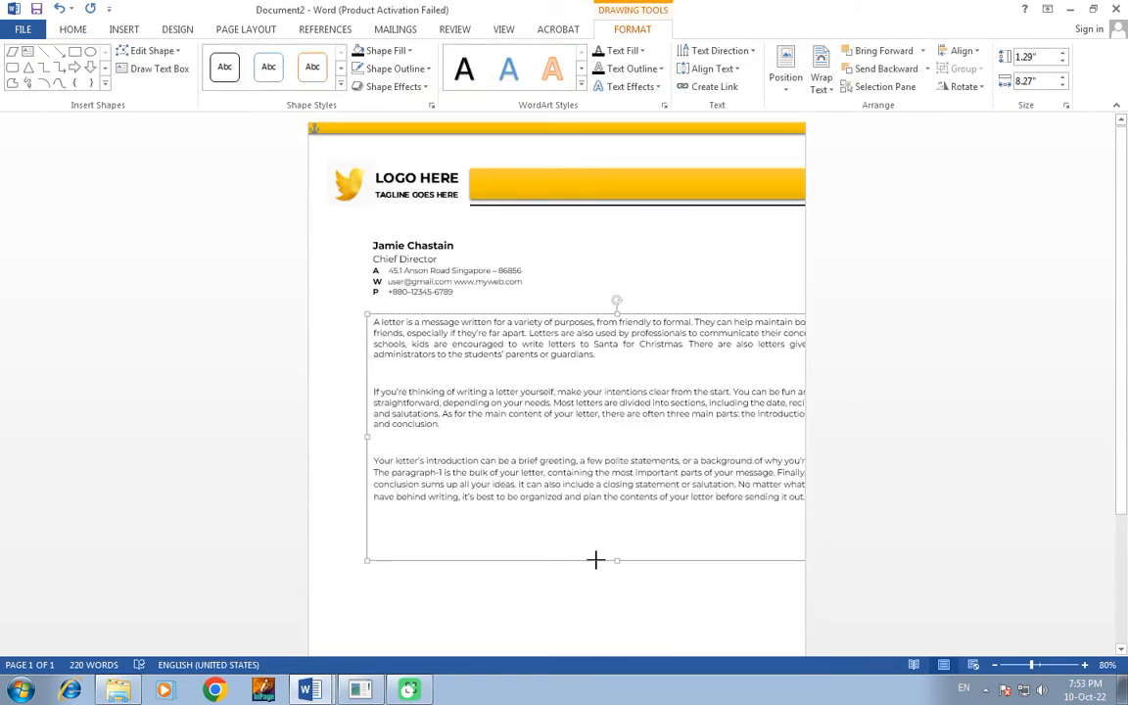
left_click_drag(627, 311, 522, 312)
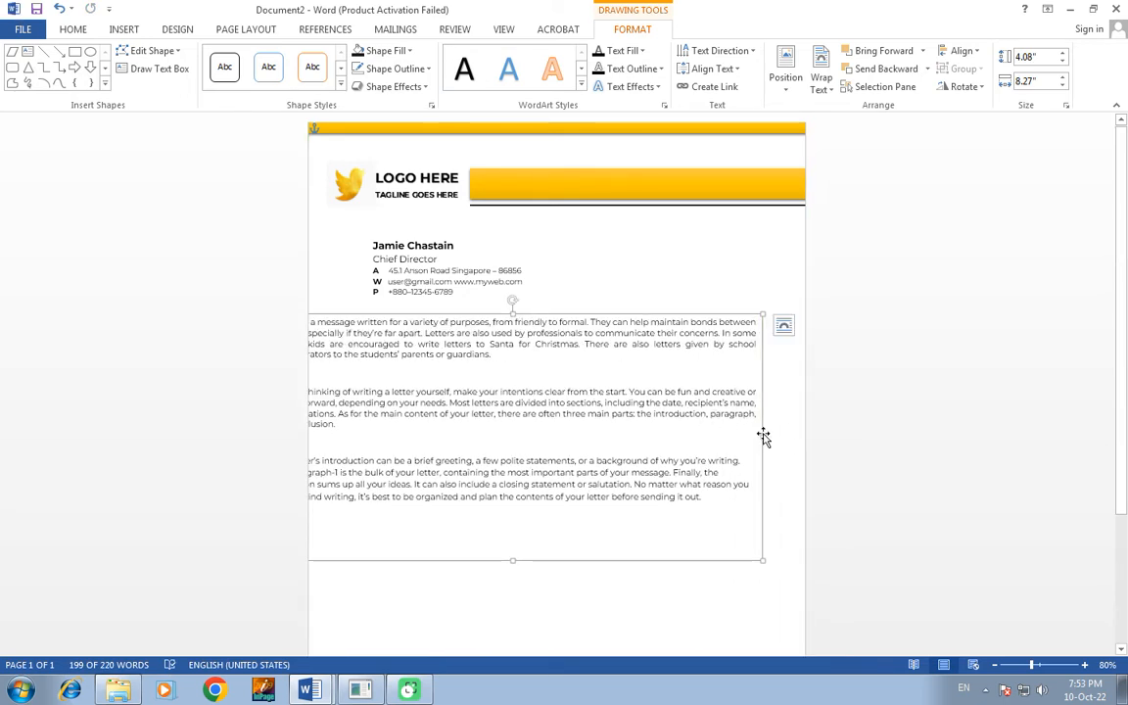
left_click_drag(699, 435, 700, 436)
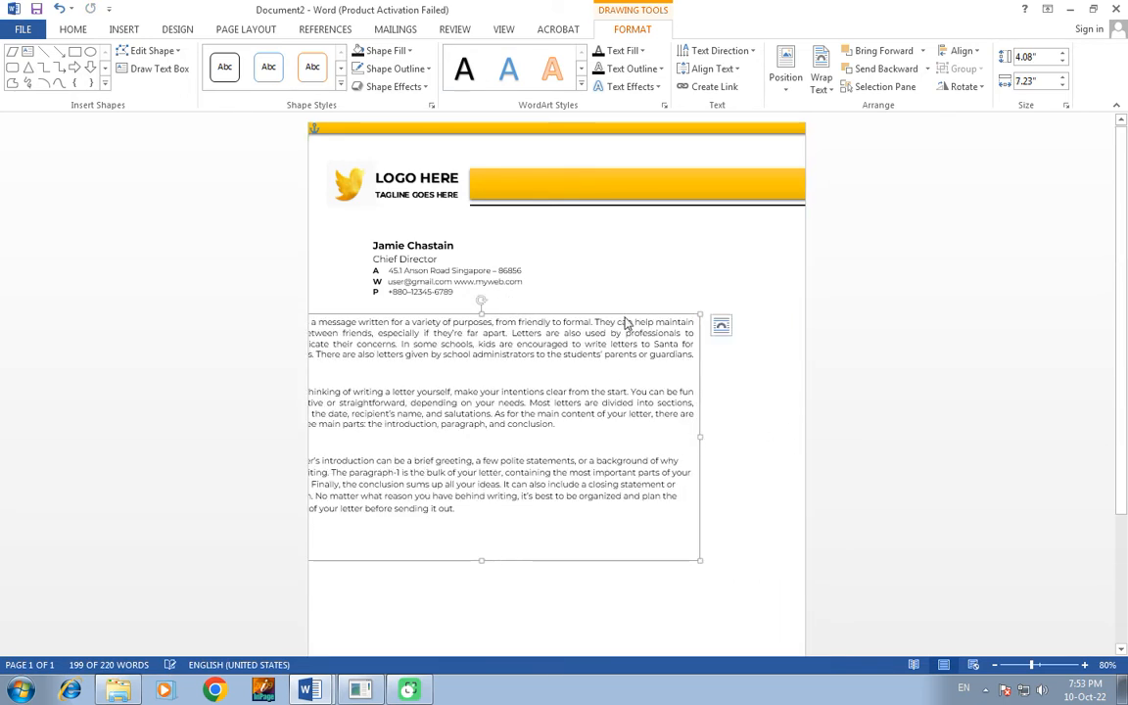
left_click_drag(627, 317, 751, 310)
Step: Align the letter body box's left edge with the contact block and narrow the body box to about 6.58" wide
left_click(436, 256)
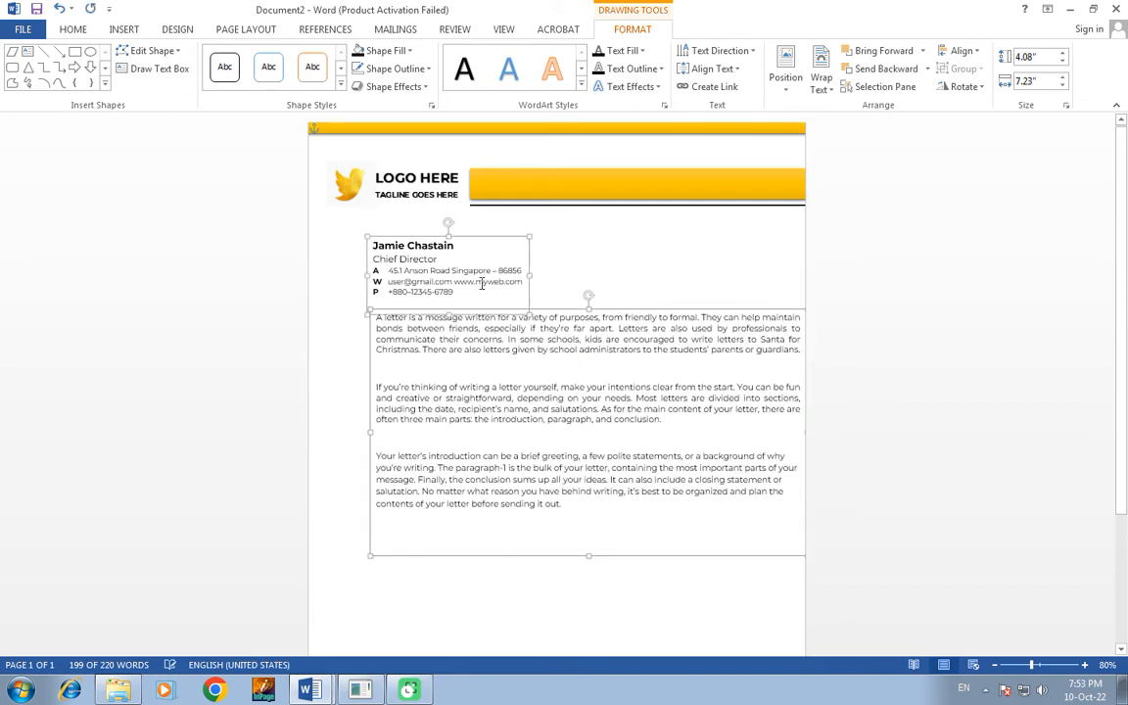
left_click(961, 50)
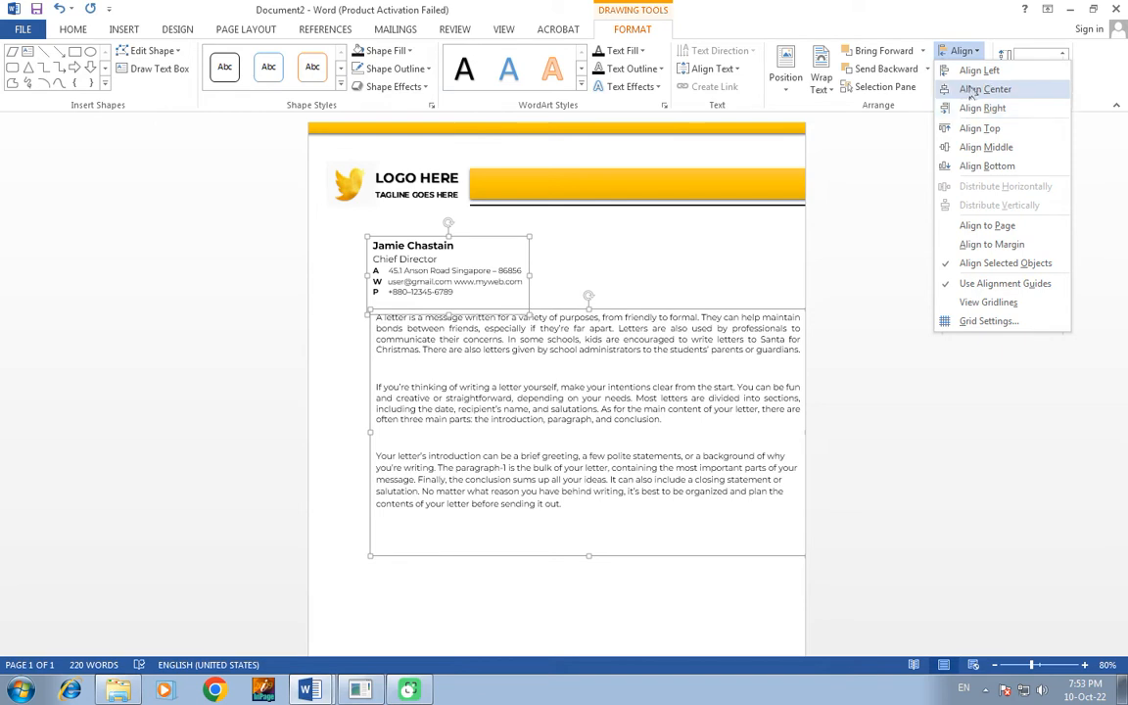
left_click(967, 88)
left_click(667, 370)
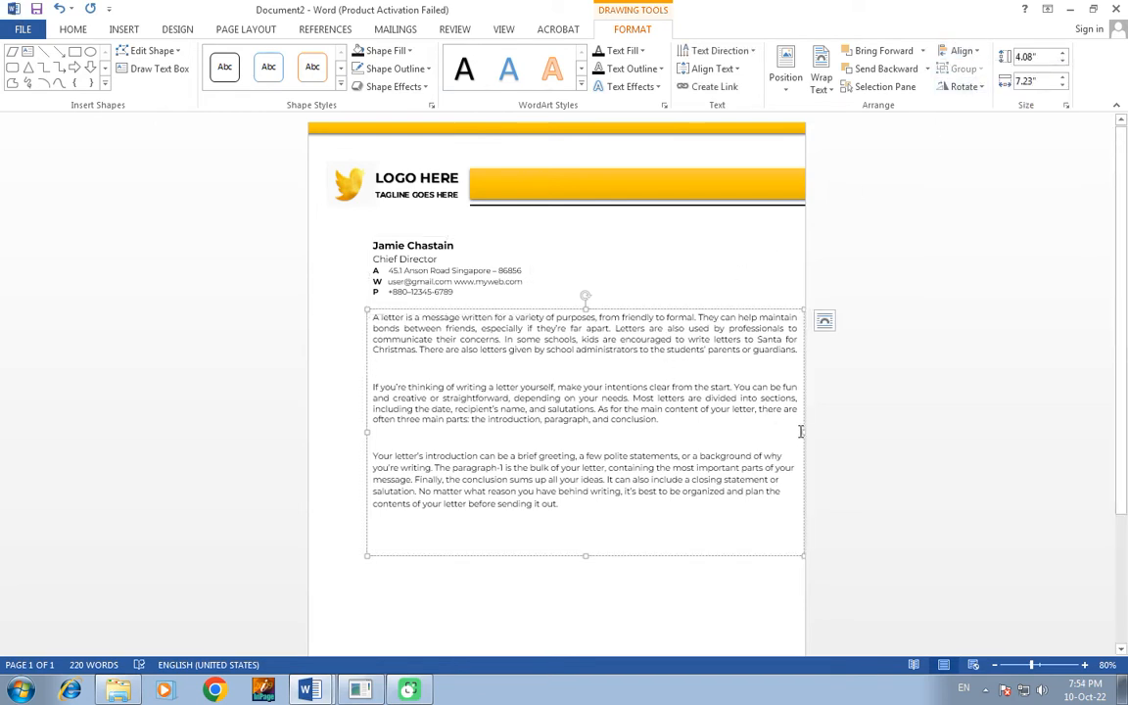
left_click_drag(802, 431, 765, 425)
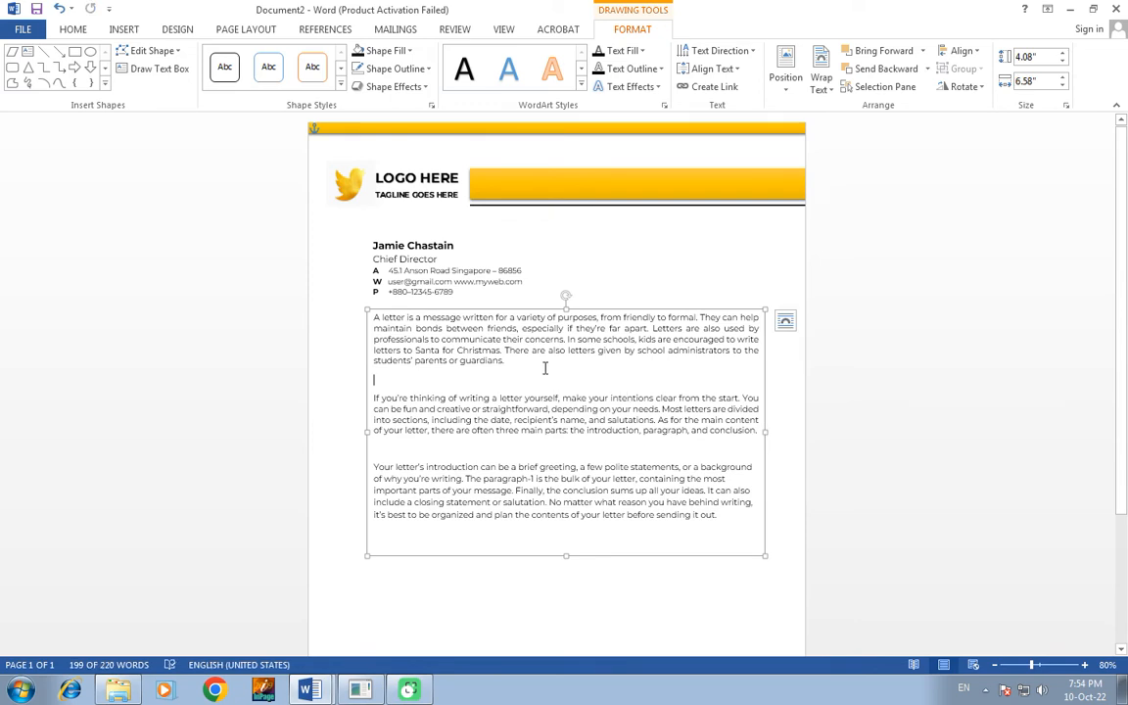
scroll(549, 371, "down", 2)
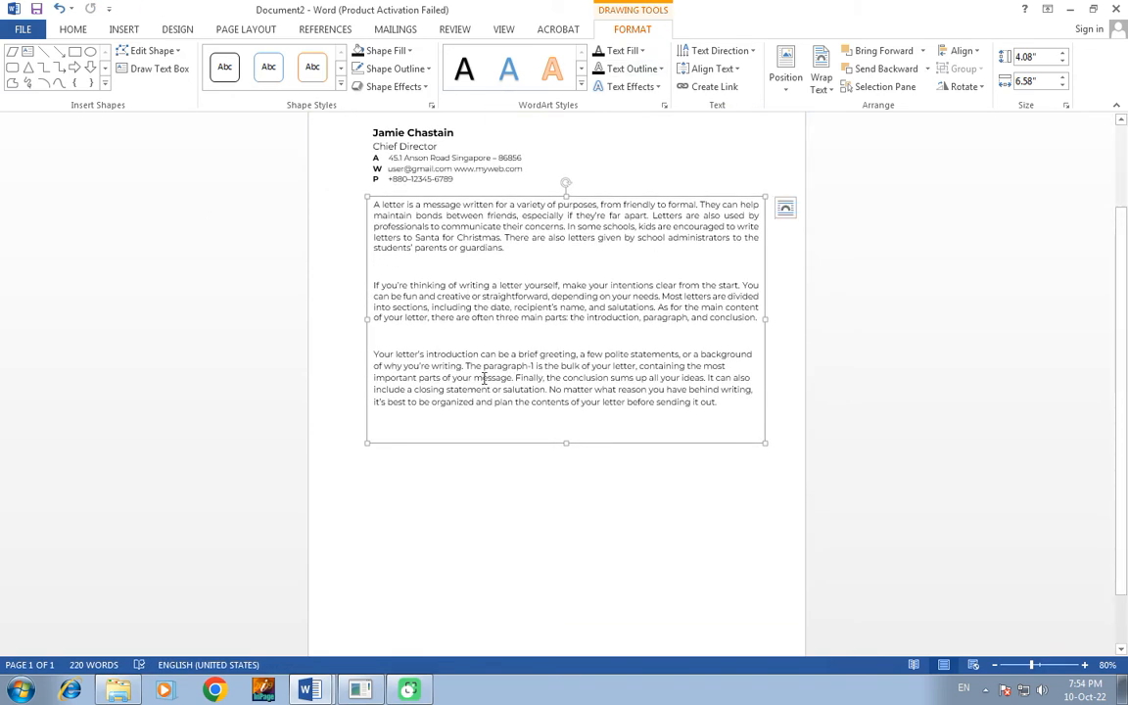
left_click(542, 473)
Step: Place a copy of the contact details box below the letter body and left-align it with the original
scroll(521, 433, "up", 2)
scroll(519, 438, "down", 1)
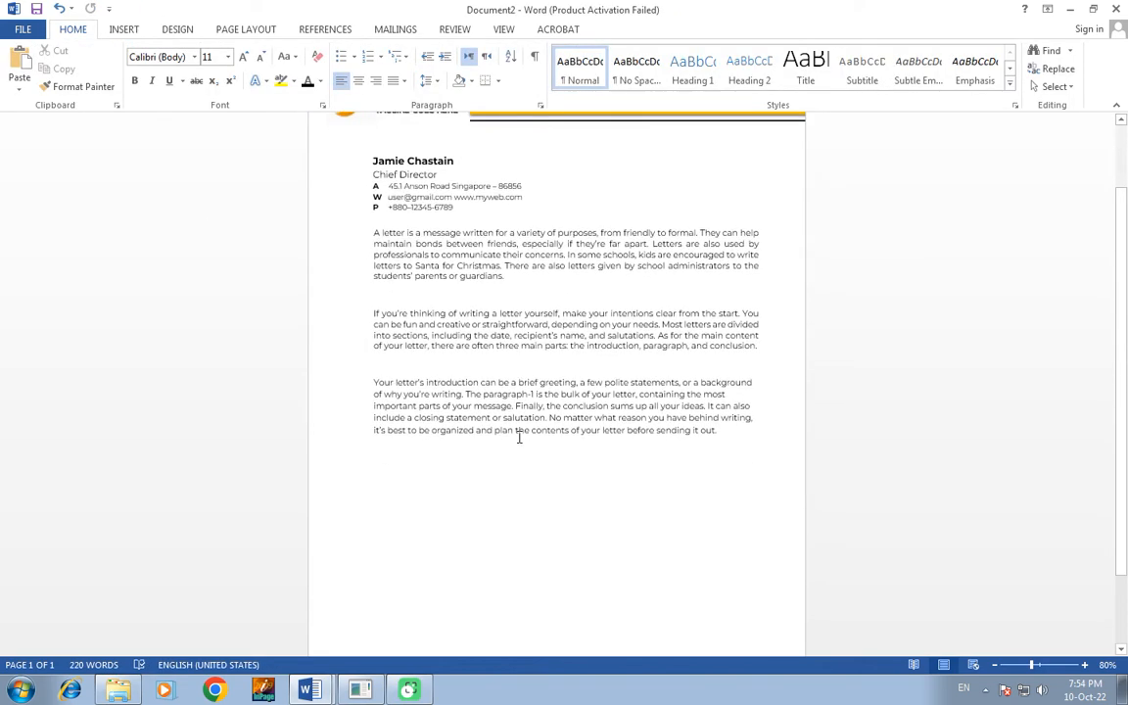
scroll(447, 387, "down", 2)
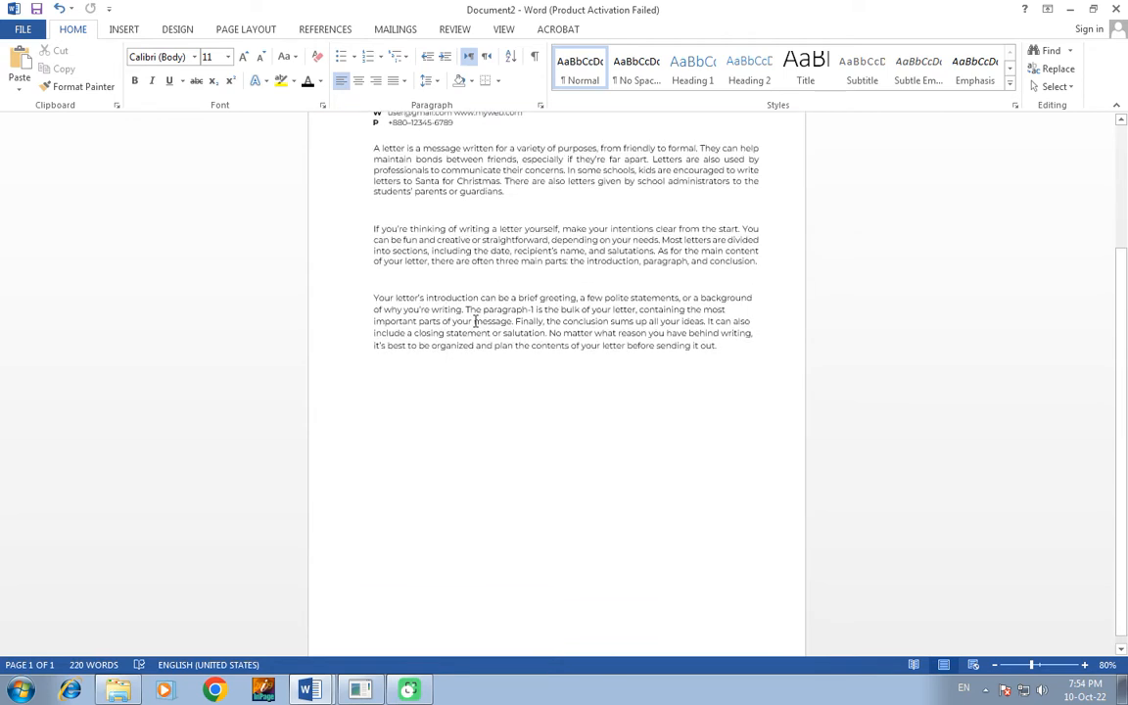
left_click(476, 323)
scroll(438, 289, "up", 1)
scroll(438, 289, "up", 1)
left_click(409, 174)
left_click_drag(415, 154, 478, 456)
left_click(428, 171)
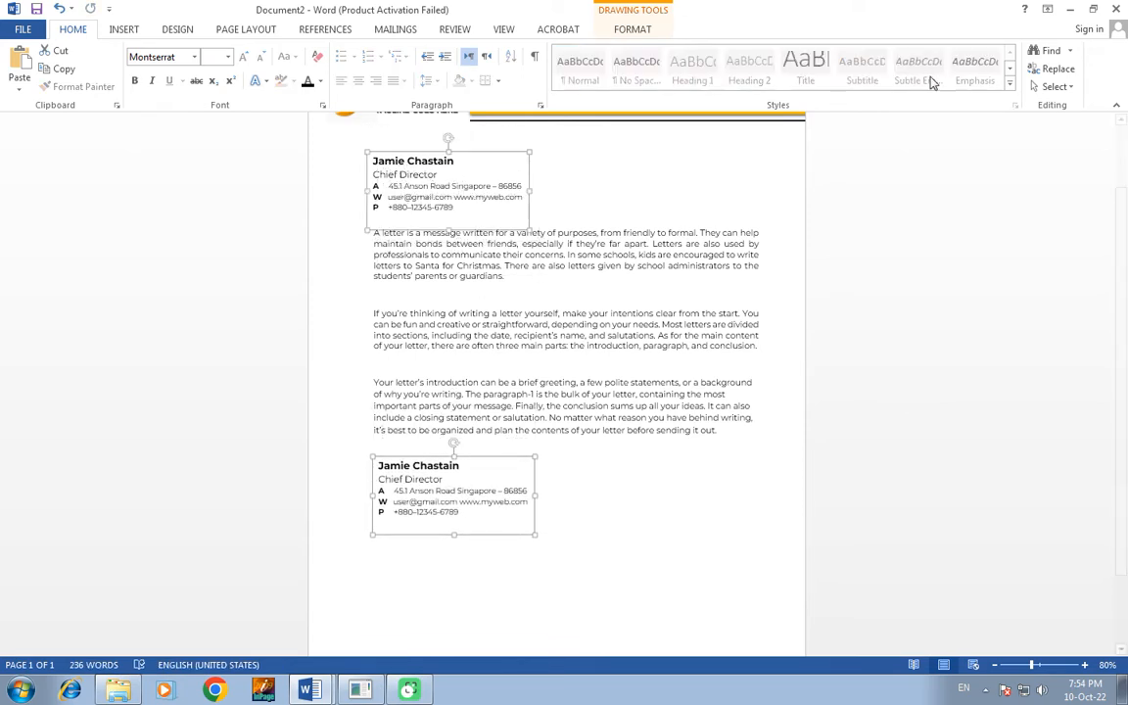
left_click(632, 29)
left_click(962, 50)
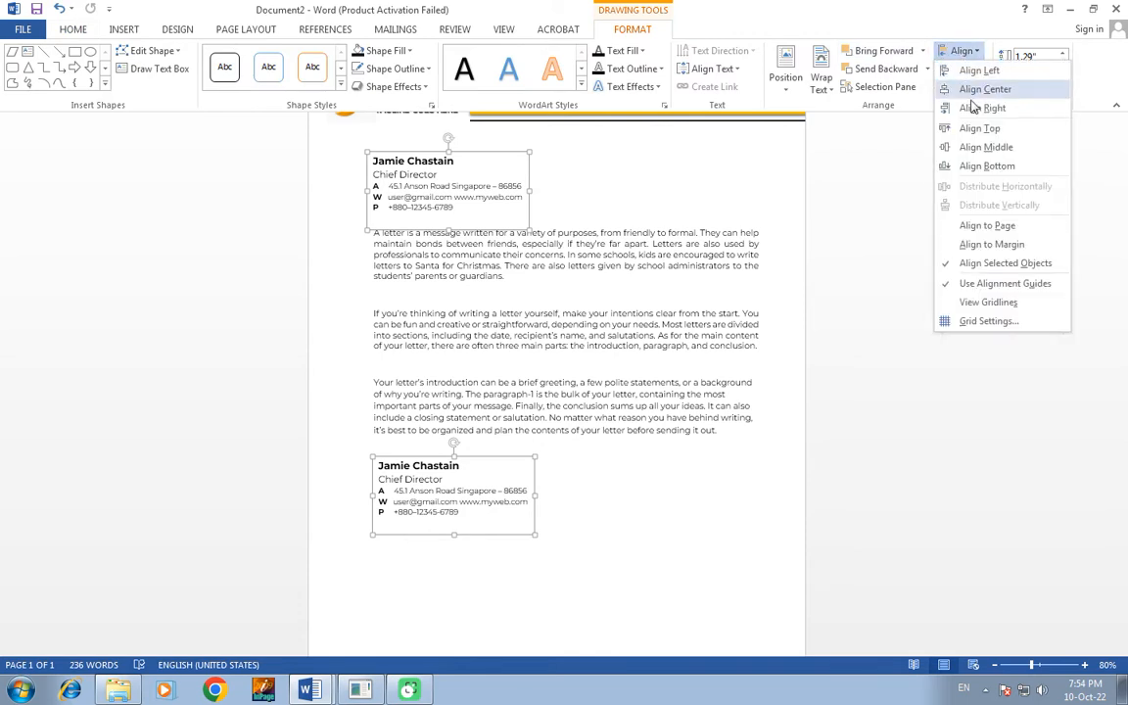
left_click(974, 70)
Step: Replace the lower contact box's text with the signatory's name and the title Manager copied from the "letter head paragraph" document
scroll(426, 531, "down", 3)
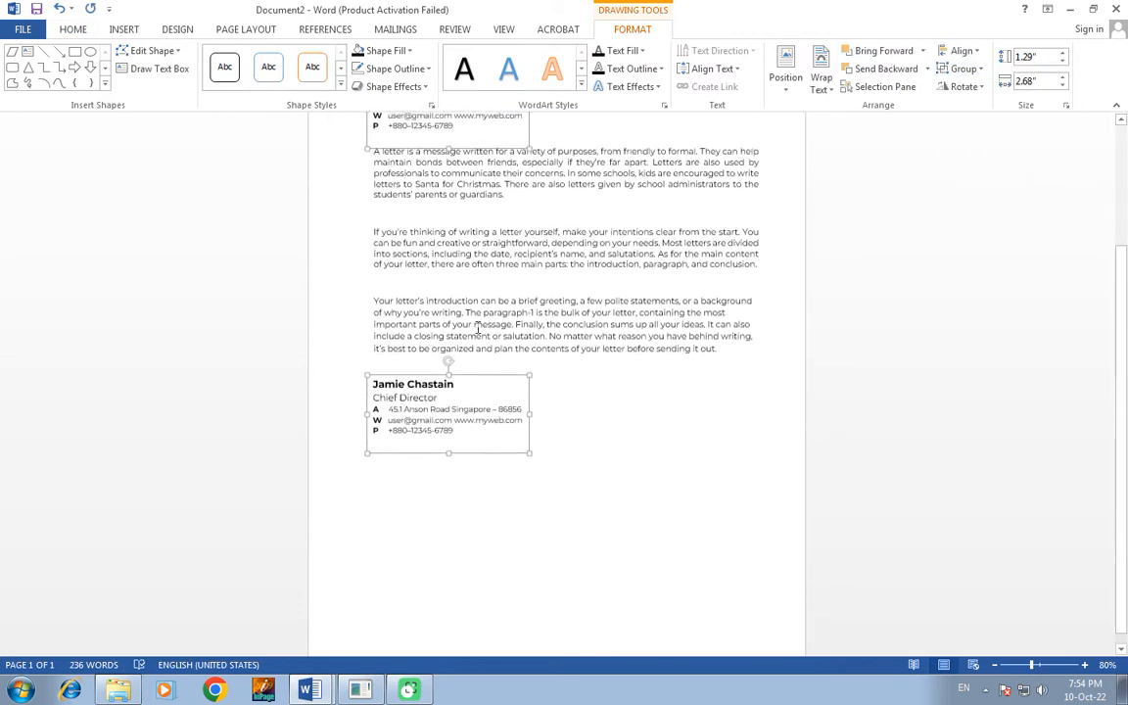
left_click(309, 689)
left_click(297, 616)
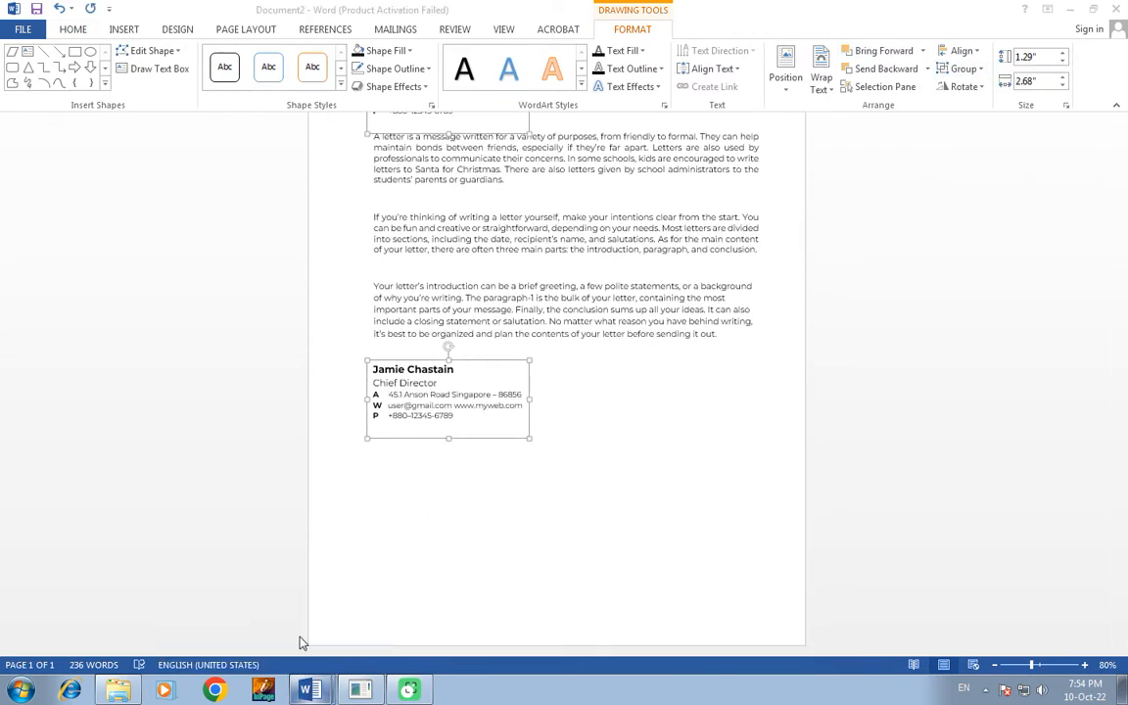
scroll(350, 456, "down", 8)
left_click(339, 419)
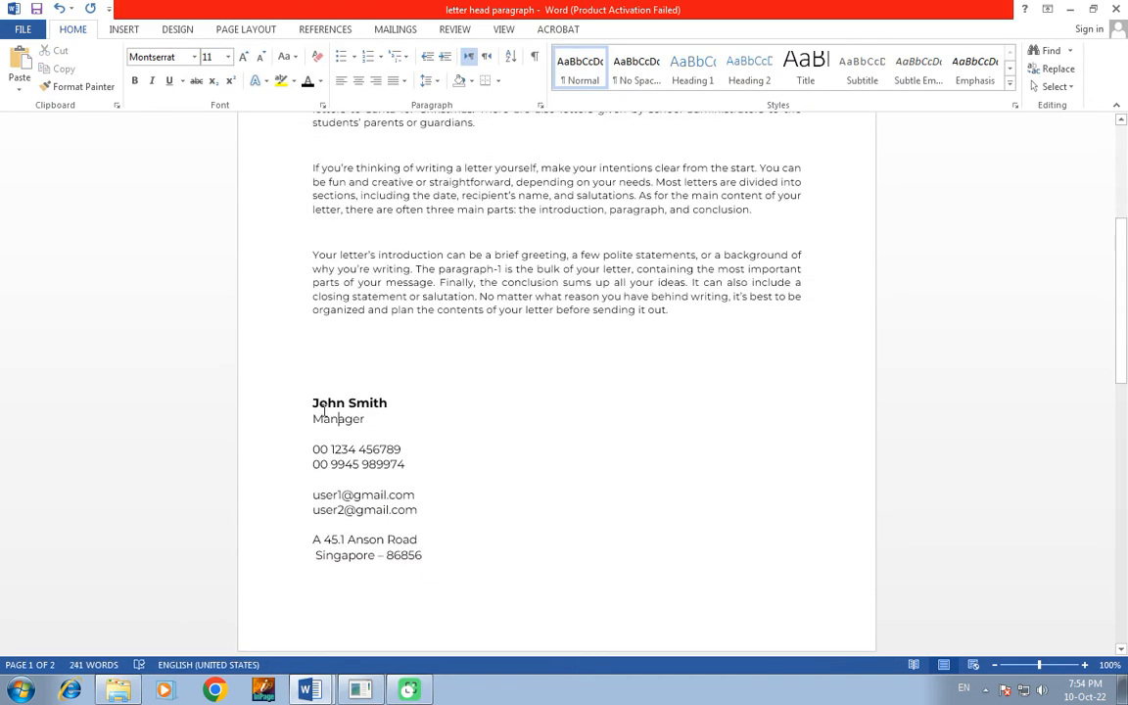
left_click_drag(312, 404, 364, 419)
key("ctrl+c")
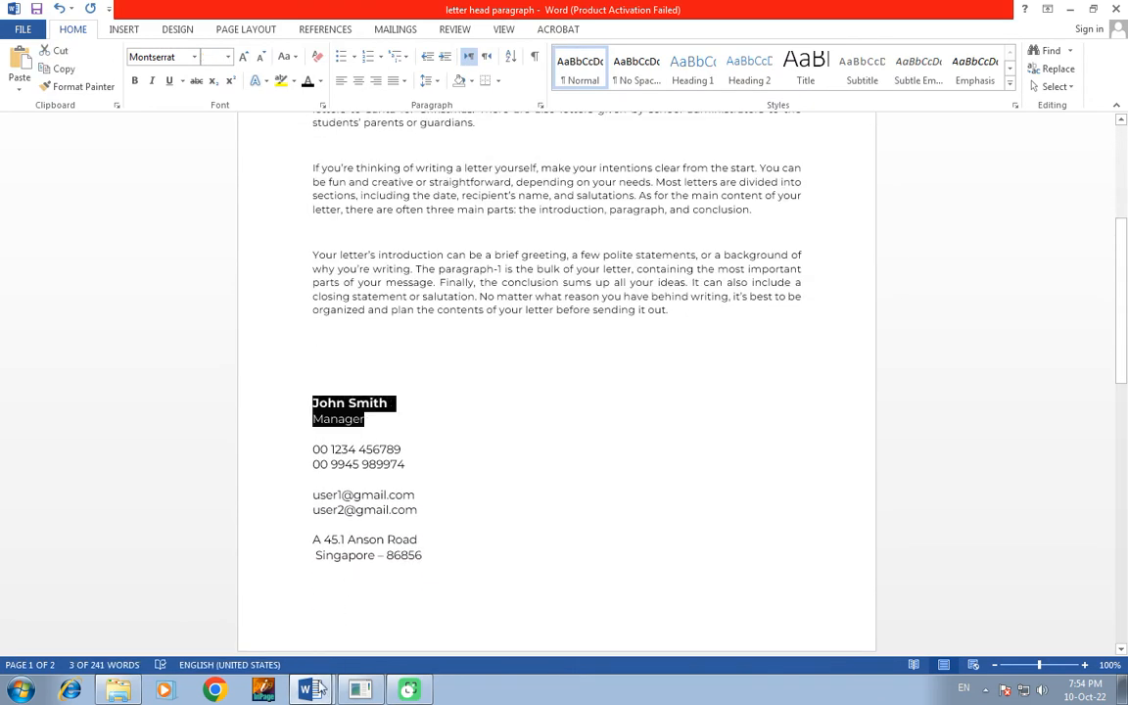
left_click(310, 689)
left_click(309, 654)
left_click(439, 381)
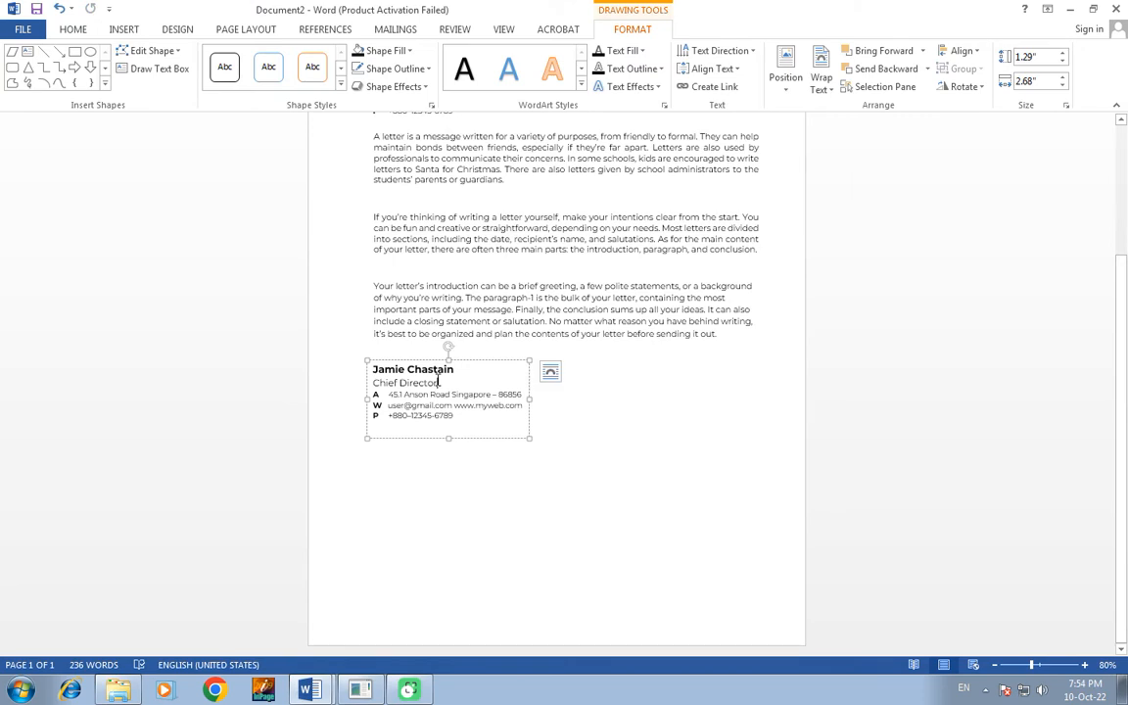
key("ctrl+a")
key("ctrl+v")
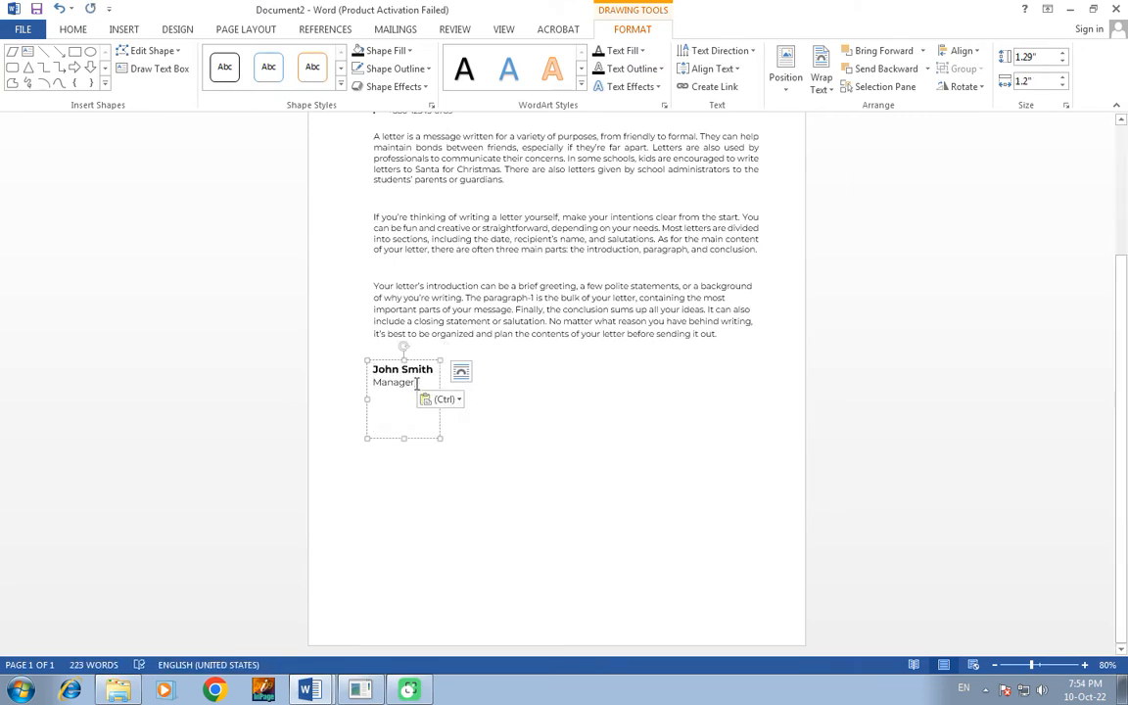
Step: Shrink the signature box to about 0.62" high and move it further down, leaving space beneath the letter body
left_click_drag(419, 361, 419, 383)
left_click_drag(403, 461, 400, 423)
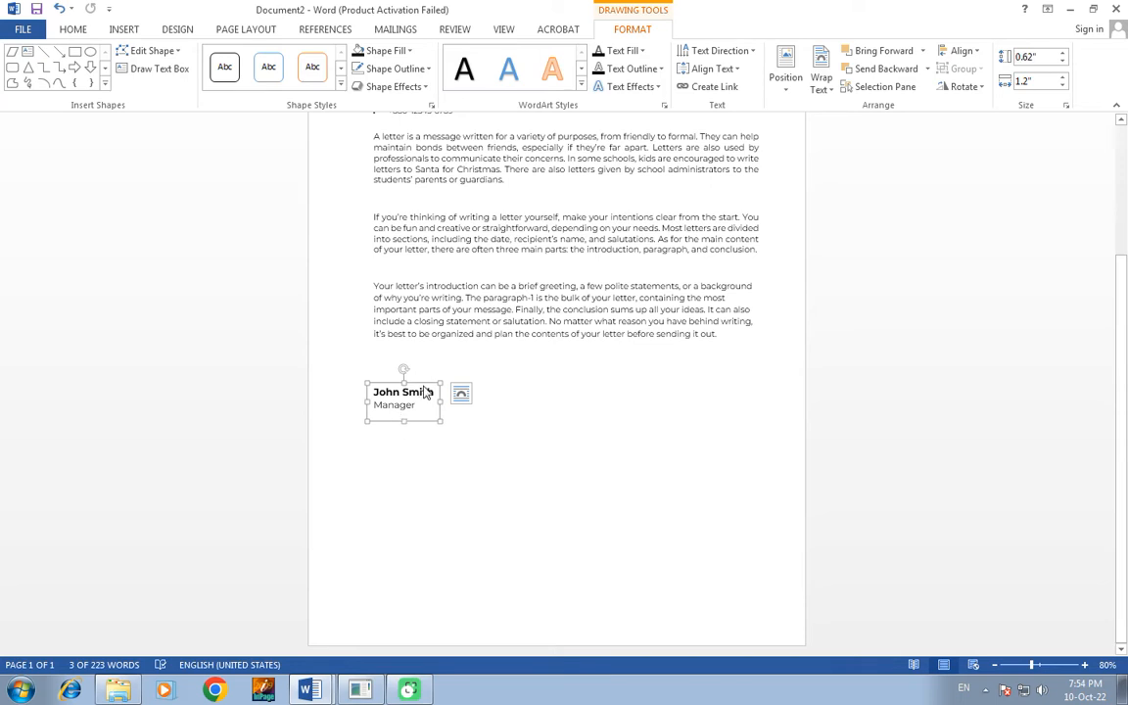
left_click_drag(425, 391, 425, 412)
left_click(428, 392)
scroll(428, 396, "up", 2)
scroll(428, 396, "down", 2)
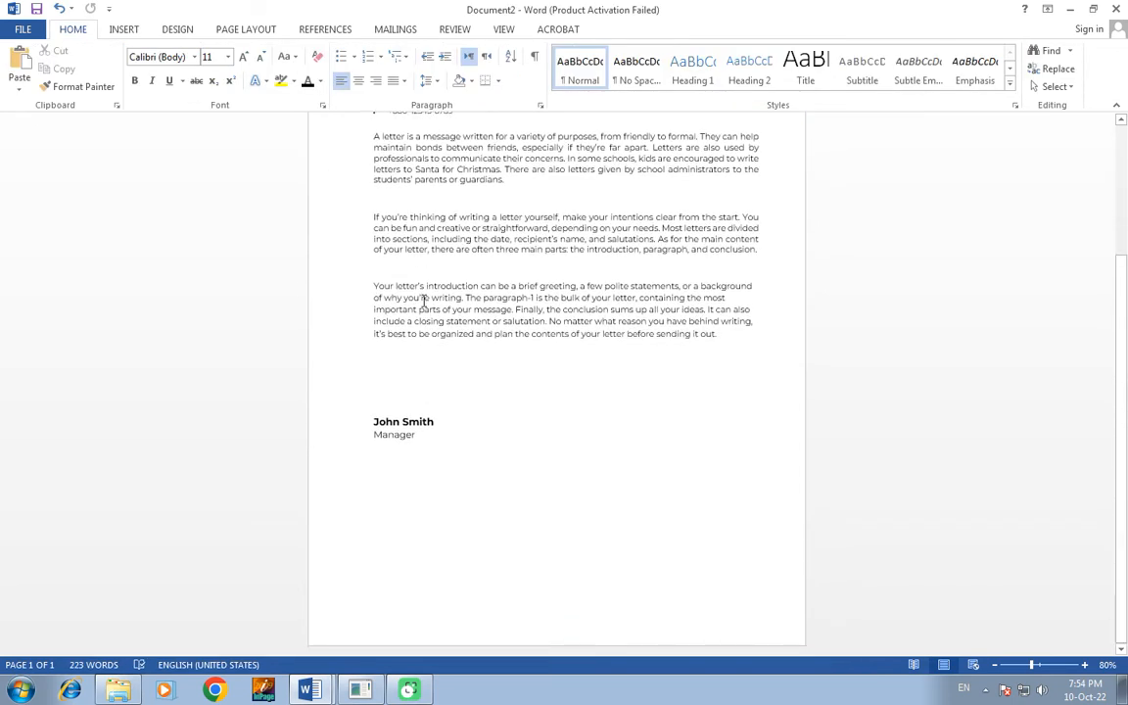
left_click(399, 438)
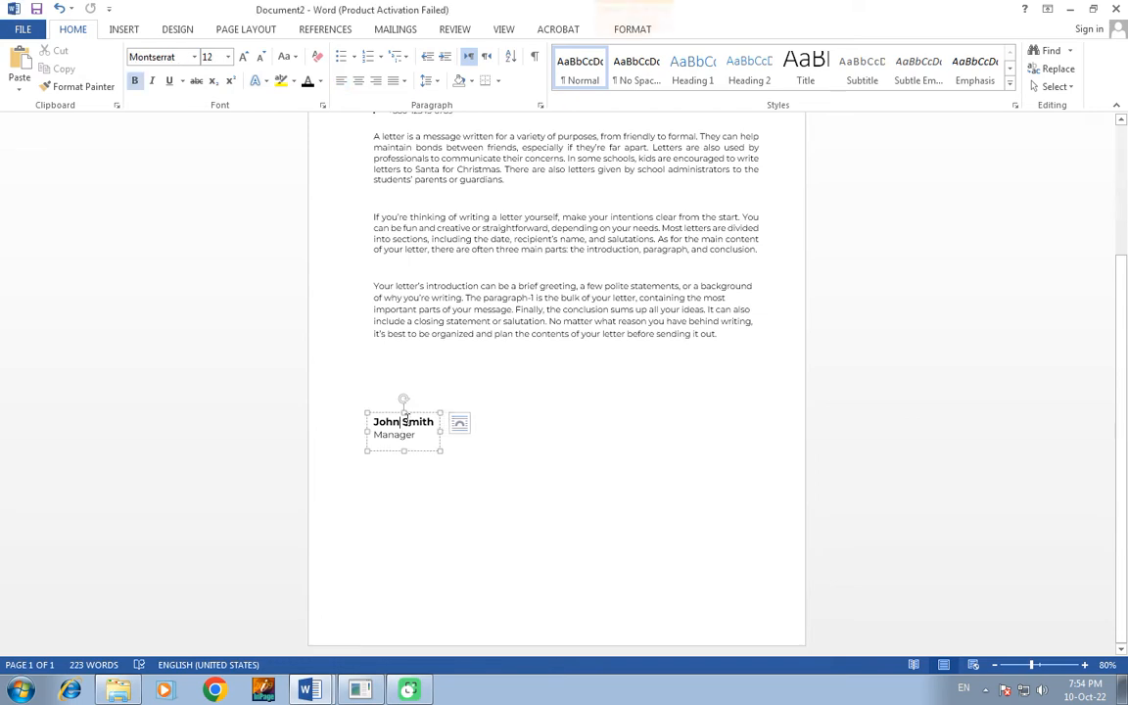
left_click_drag(405, 416, 404, 450)
Step: Set the line spacing of the letter body paragraphs to 1.5
scroll(428, 406, "up", 1)
left_click(458, 226)
left_click_drag(442, 186, 480, 314)
left_click(444, 186)
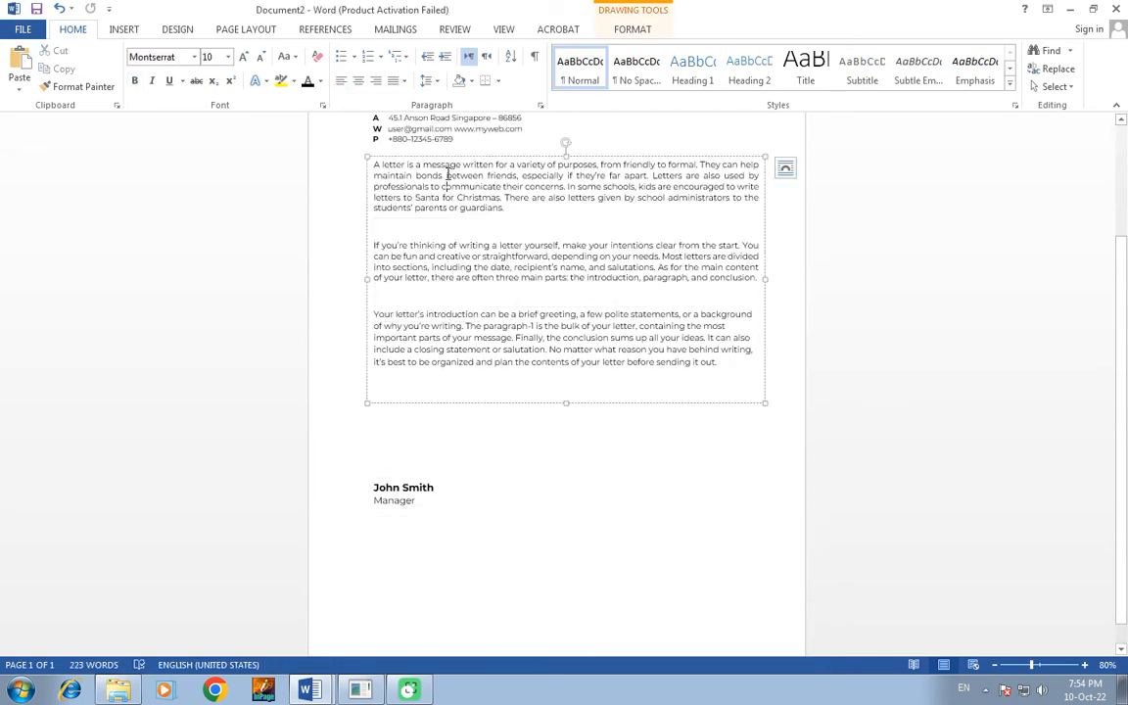
left_click_drag(449, 168, 476, 364)
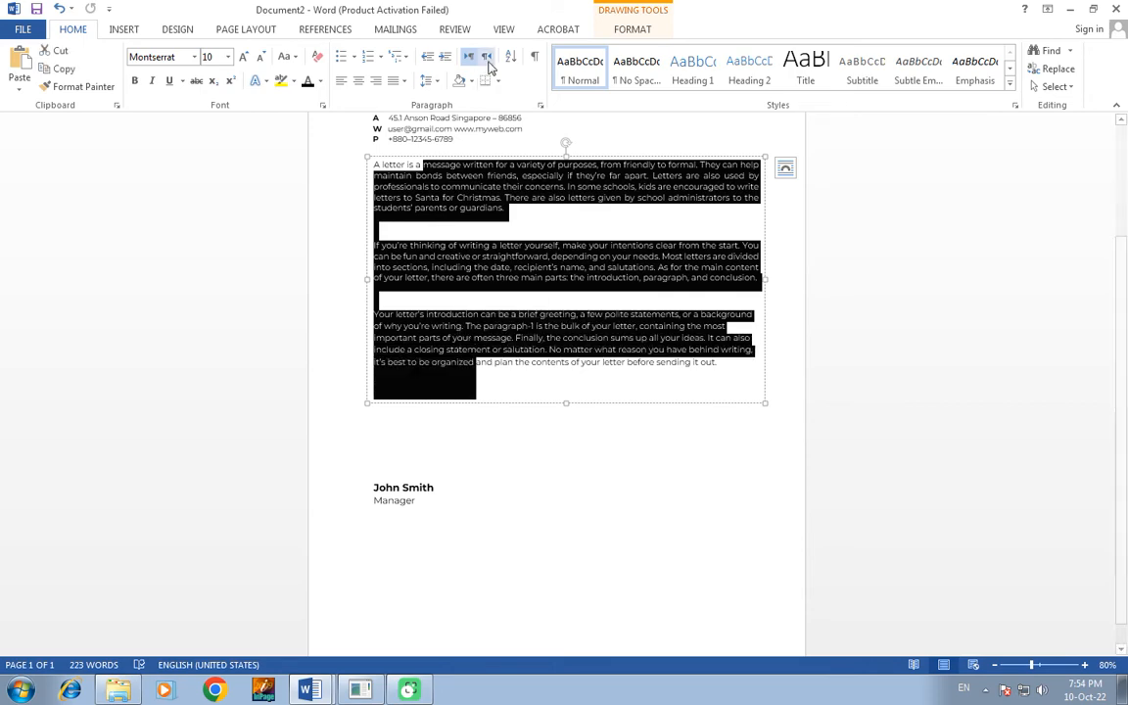
left_click(437, 84)
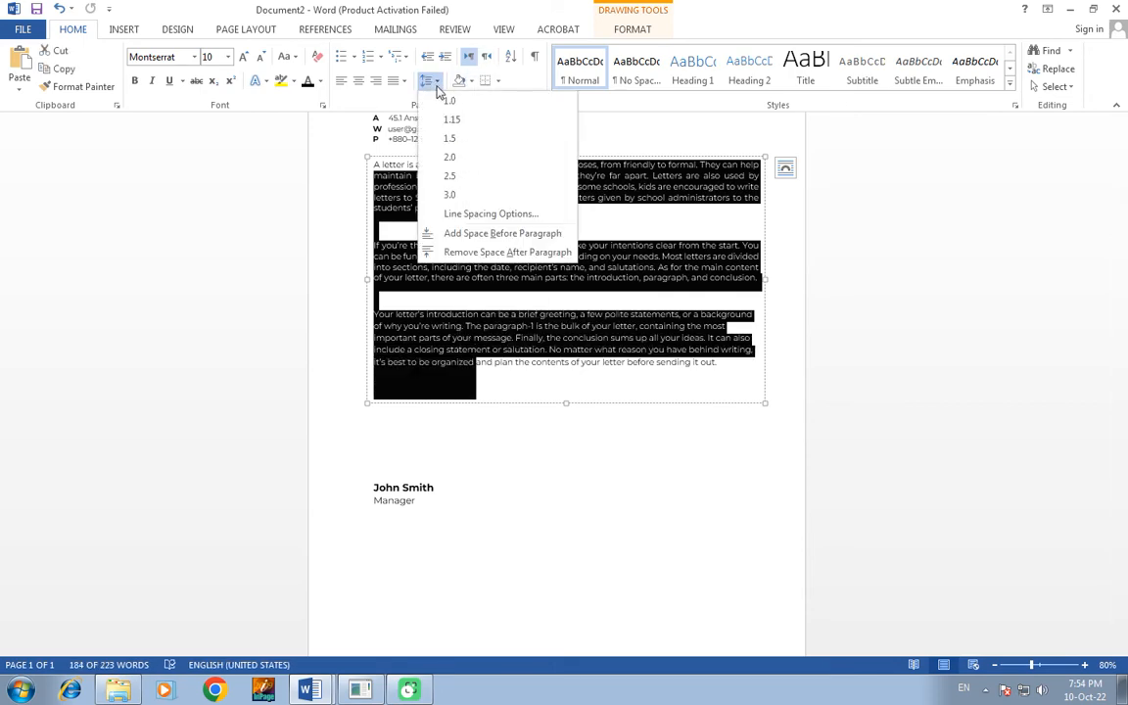
left_click(450, 139)
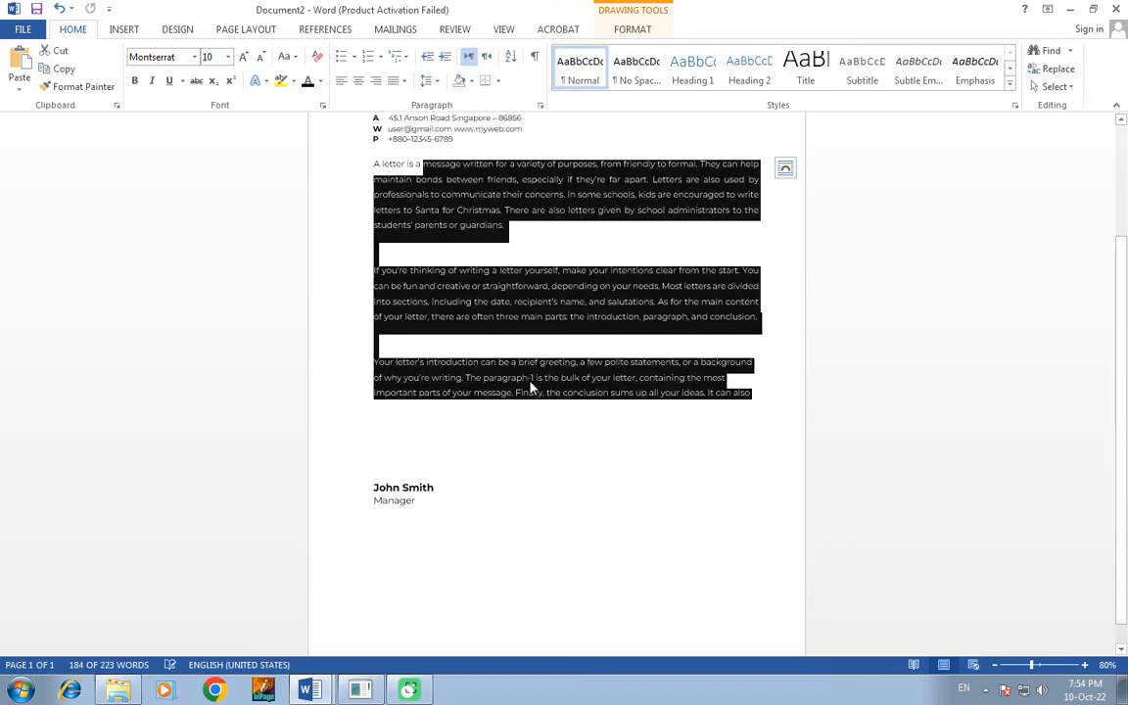
Step: Extend the letter body box downward so all three paragraphs fit, and move the box slightly lower, away from the contact details
left_click_drag(566, 403, 564, 459)
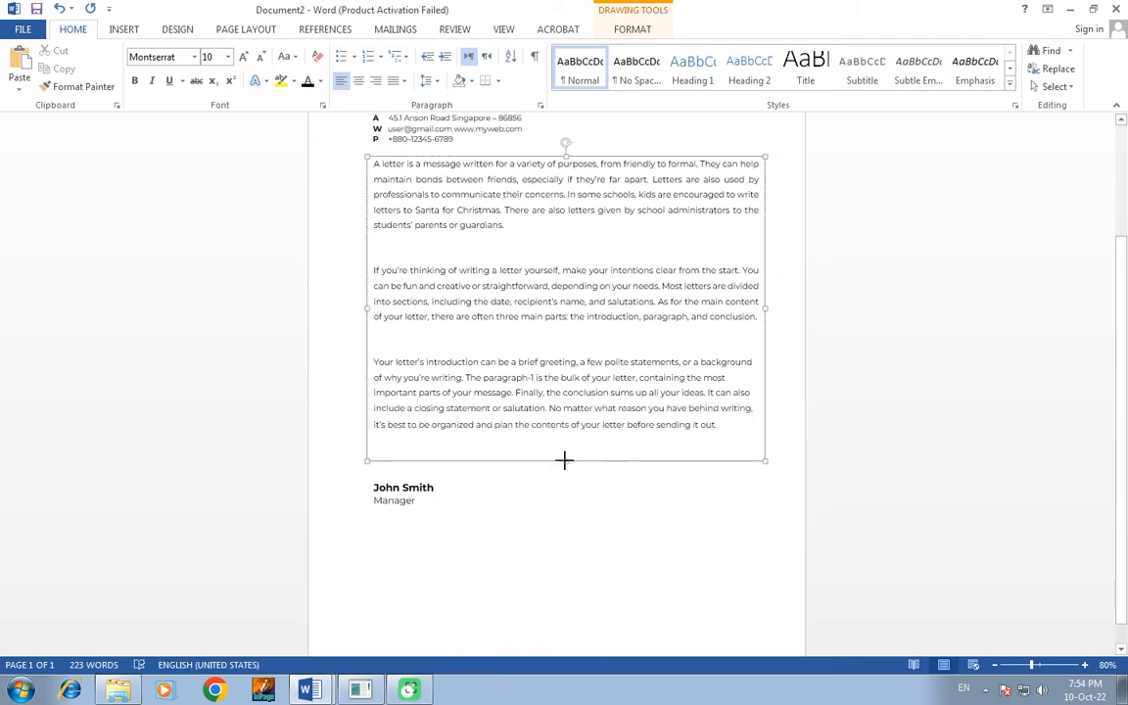
key("ctrl+a")
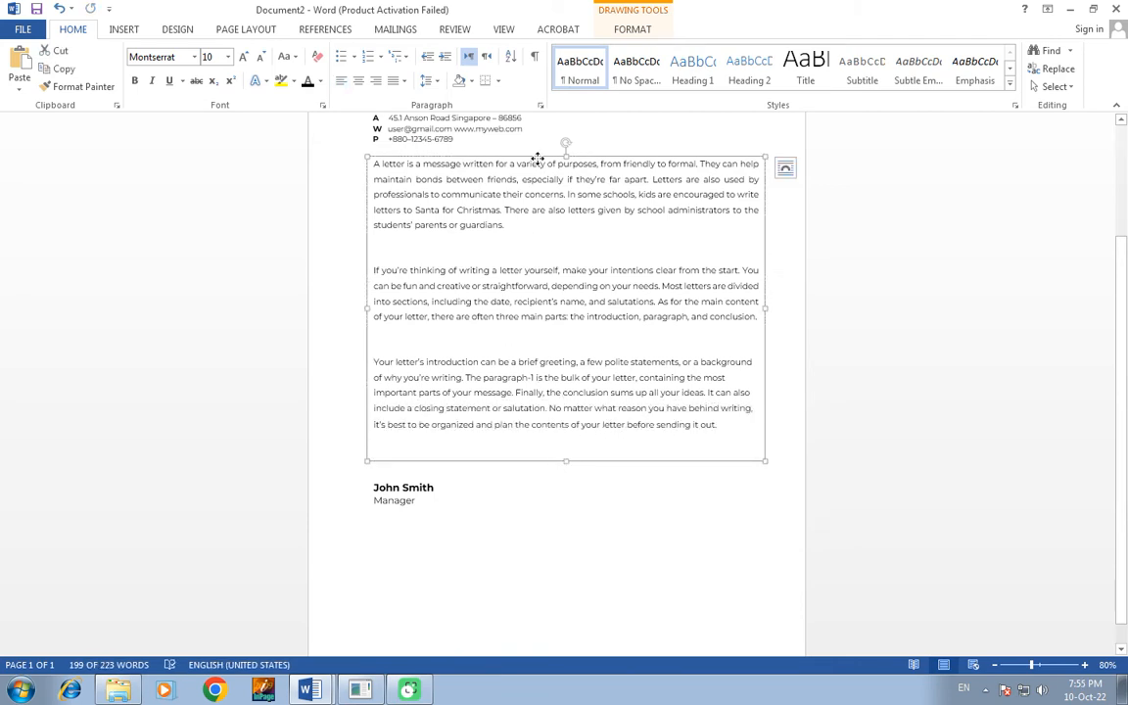
left_click_drag(538, 158, 534, 171)
scroll(471, 266, "down", 1)
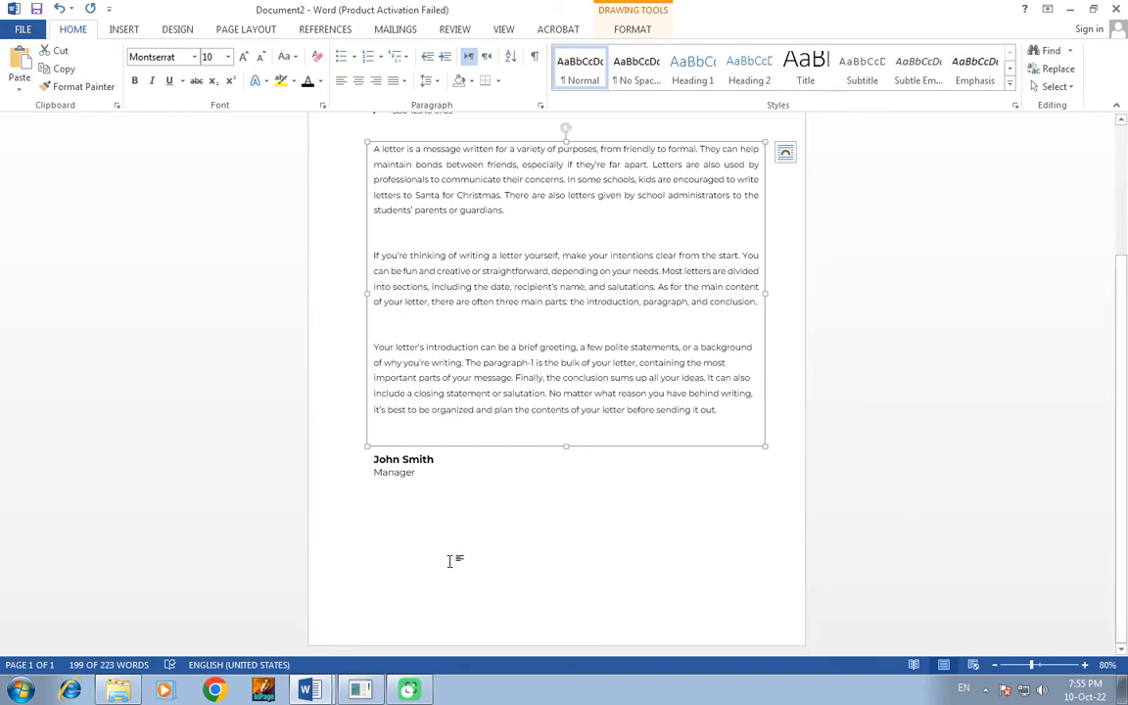
Step: Move the signatory name and title box lower, leaving room for a signature beneath the letter body
scroll(450, 561, "up", 3)
scroll(440, 494, "down", 3)
left_click(415, 456)
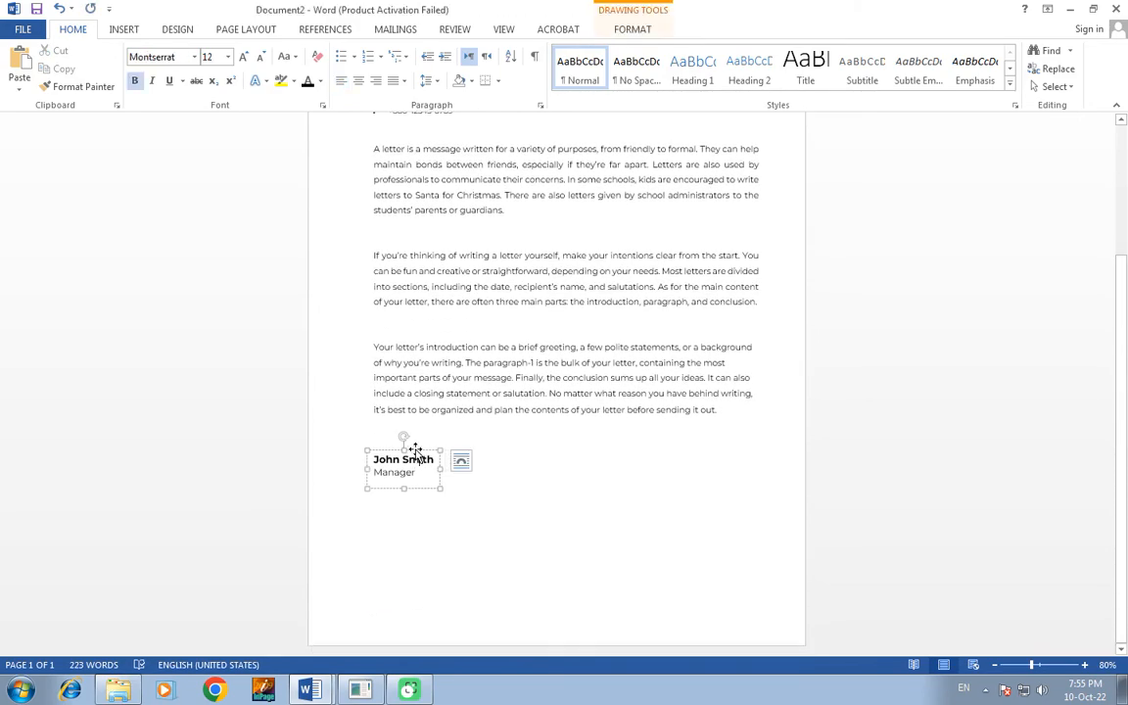
left_click_drag(415, 451, 415, 468)
scroll(437, 445, "up", 1)
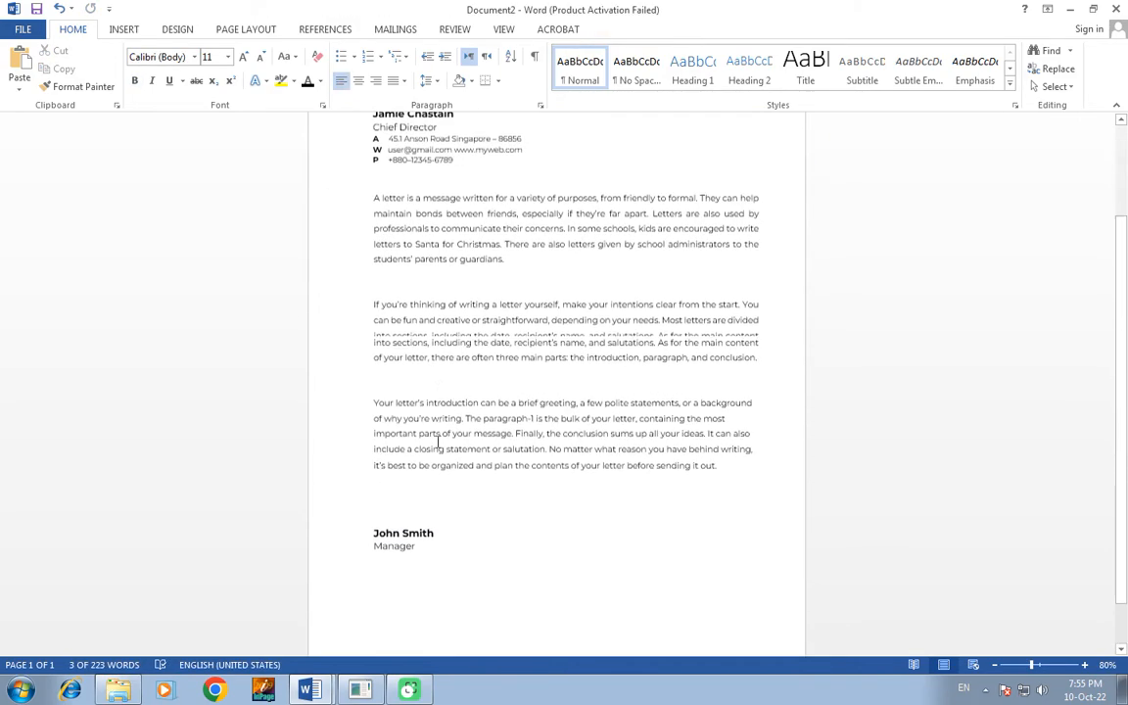
scroll(390, 559, "up", 7)
scroll(411, 455, "down", 5)
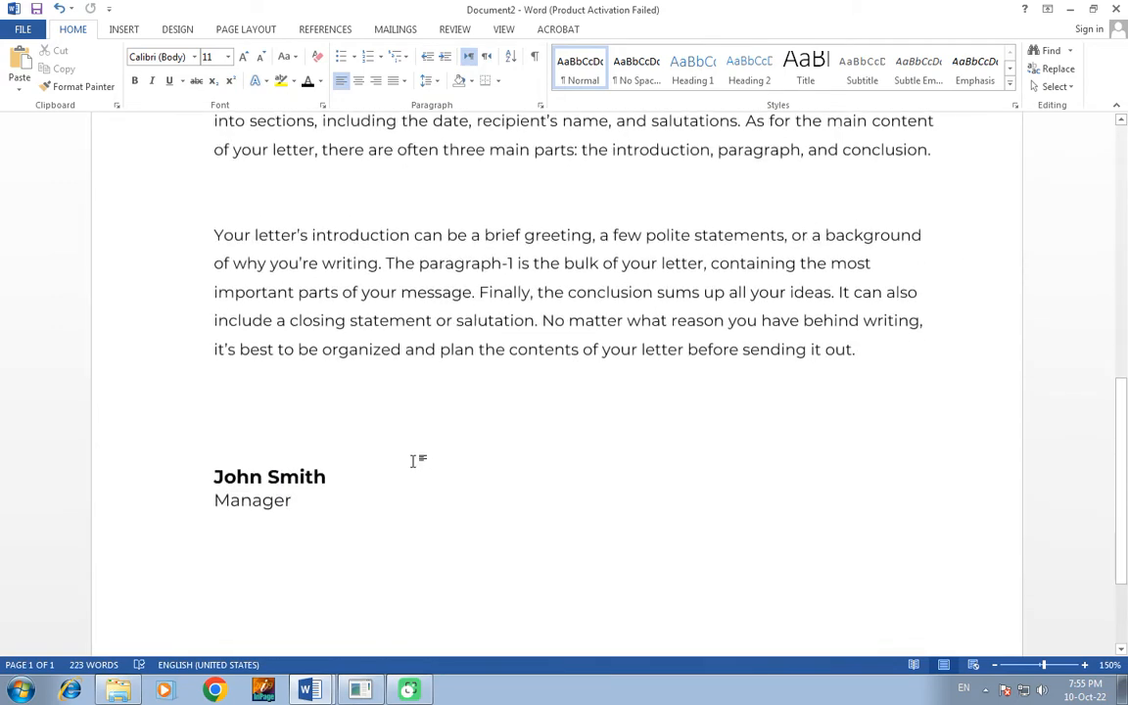
Step: Draw a rectangle about 1.49" wide and 0.47" high directly above the signatory's name
scroll(412, 460, "down", 3)
left_click(124, 29)
left_click(216, 71)
left_click(235, 113)
mouse_move(193, 265)
left_mouse_down()
mouse_move(255, 303)
mouse_move(363, 309)
left_mouse_up()
left_click_drag(312, 267, 273, 258)
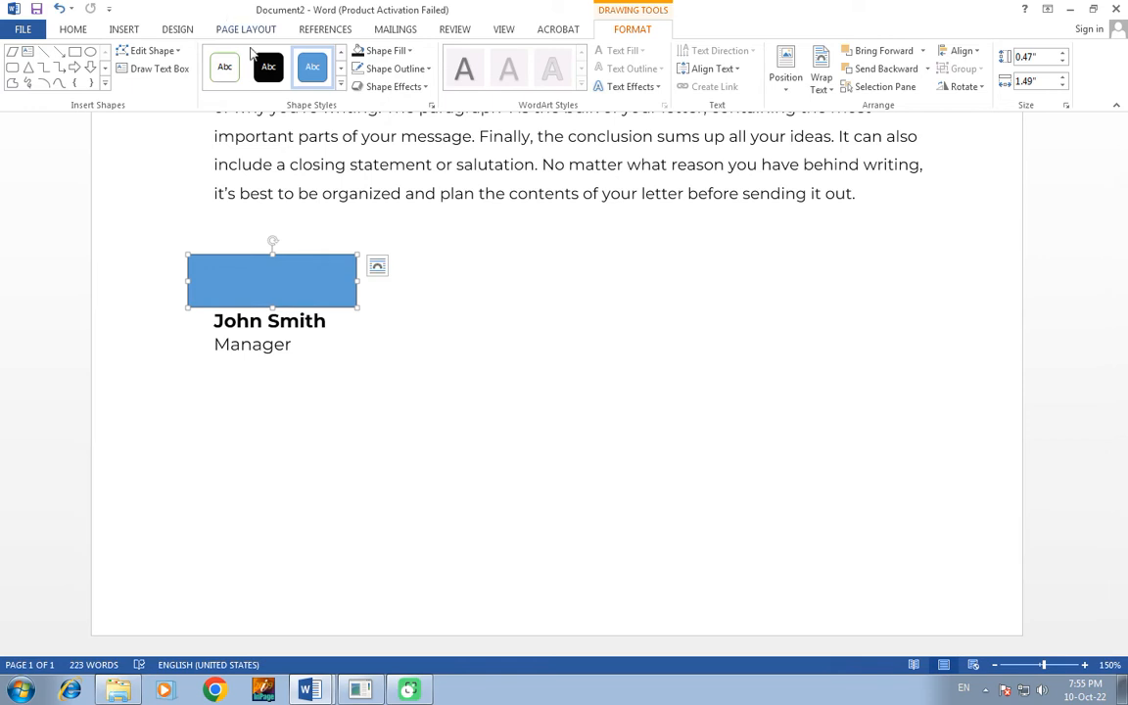
Step: Fill the rectangle above the signatory's name with the signature picture from the Letterhead Materials folder
left_click(384, 50)
left_click(412, 229)
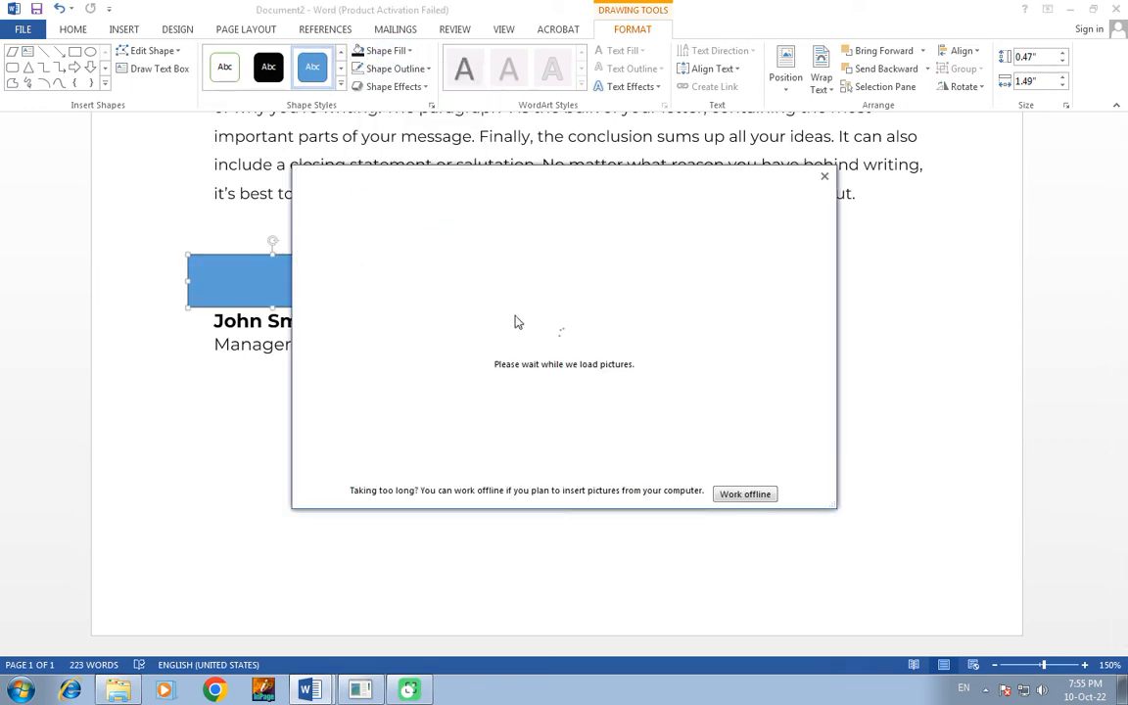
left_click(559, 380)
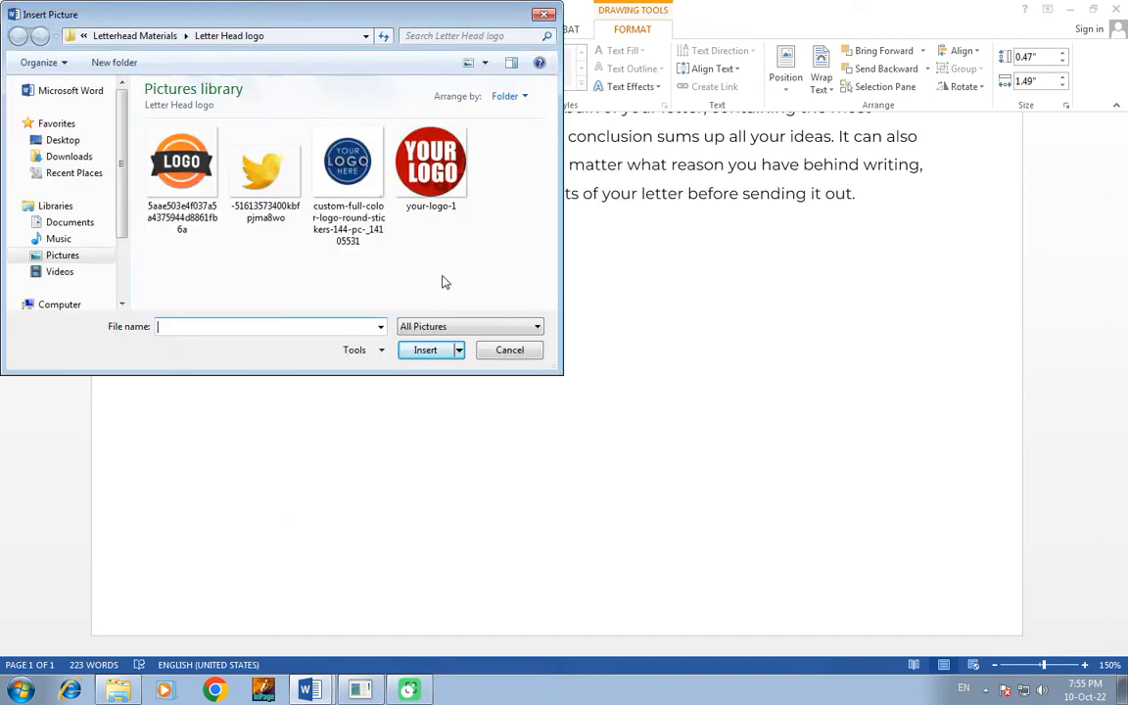
left_click(169, 35)
left_click(343, 186)
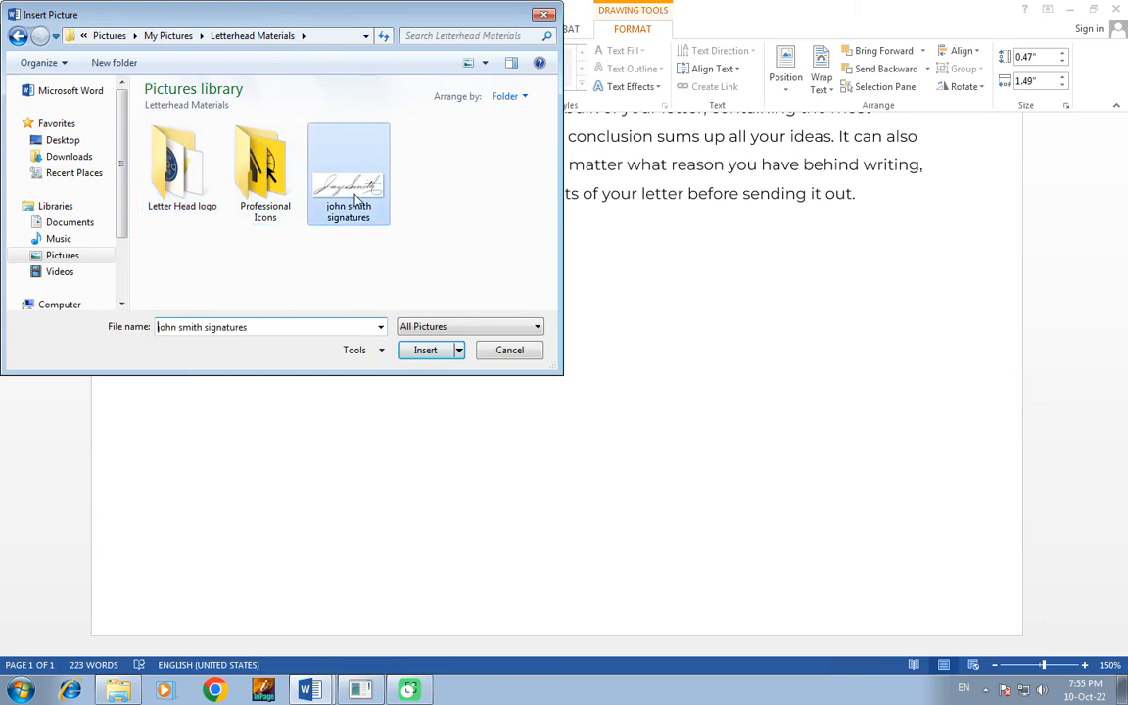
double_click(338, 182)
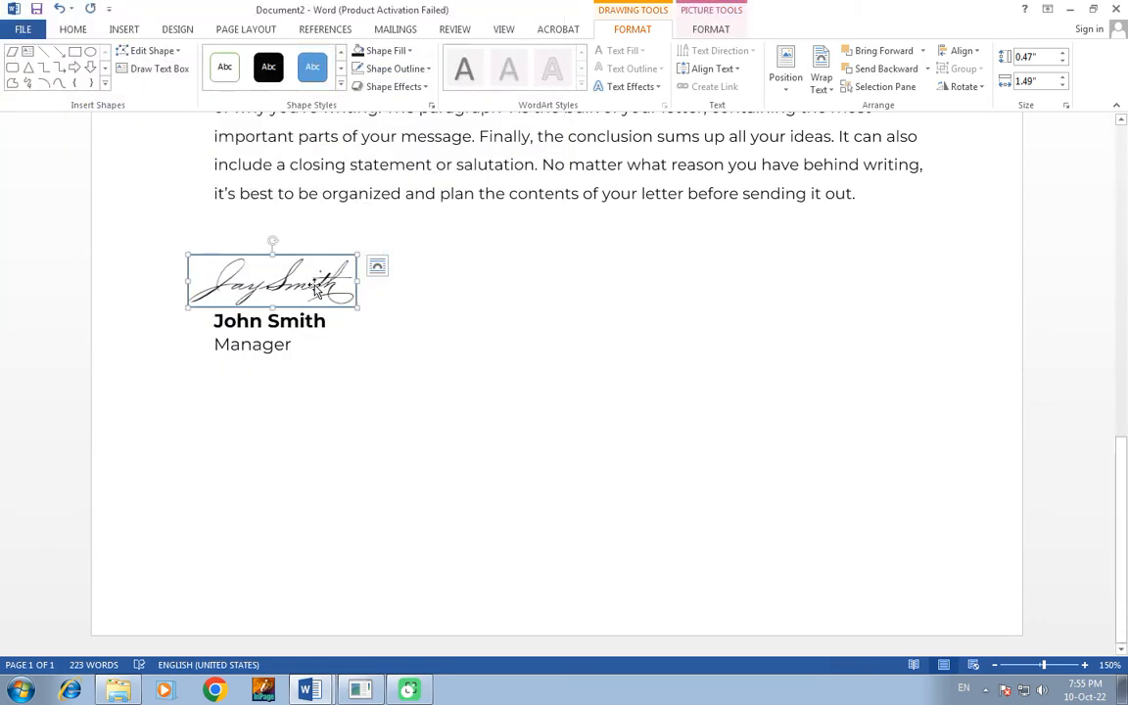
Step: Remove the outline from the signature picture shape and check the whole page layout
left_click(391, 68)
left_click(382, 204)
key("ctrl+Home")
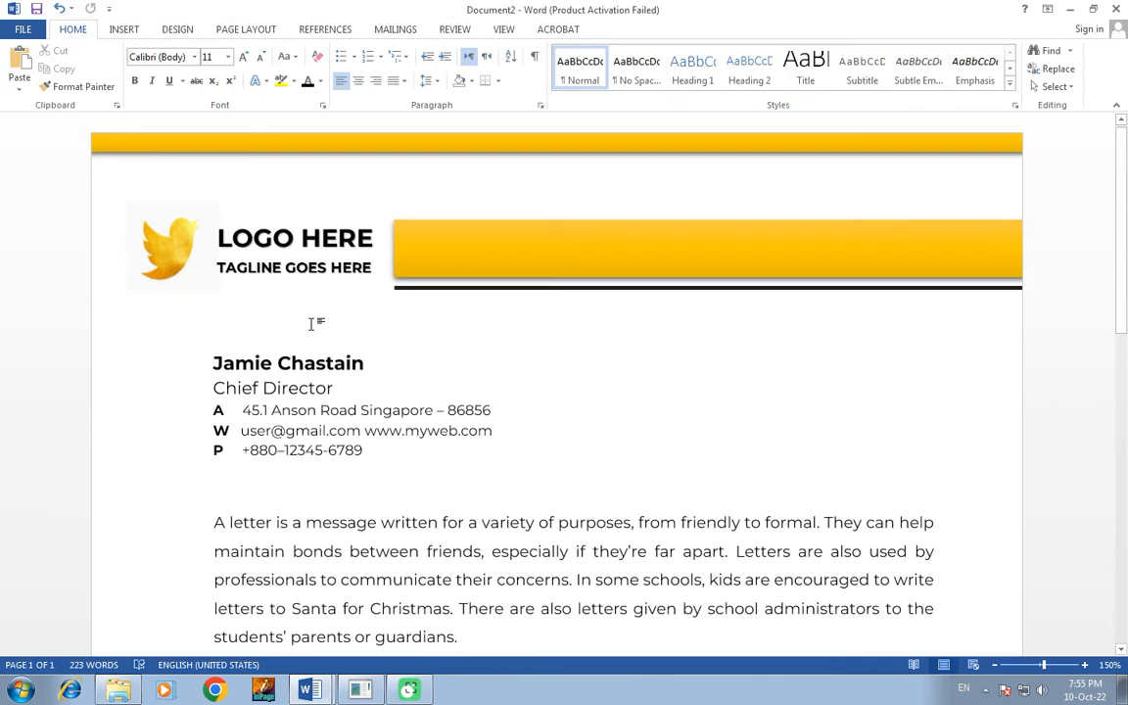
scroll(313, 320, "down", 8, "ctrl")
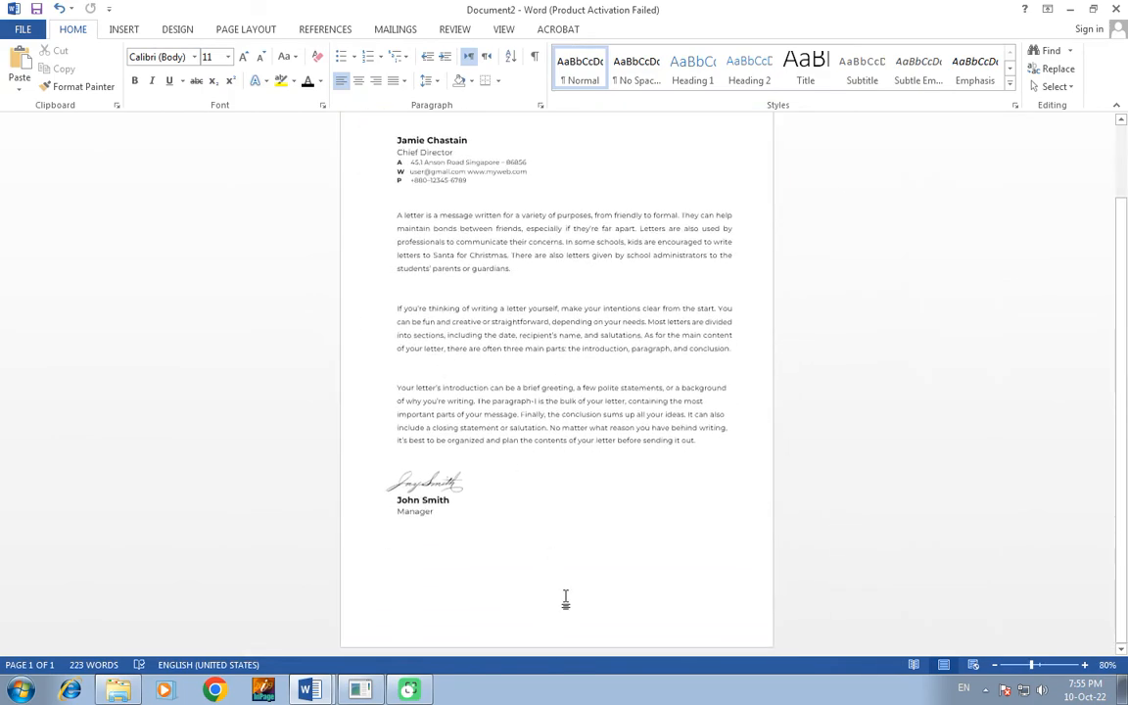
scroll(565, 600, "up", 8, "ctrl")
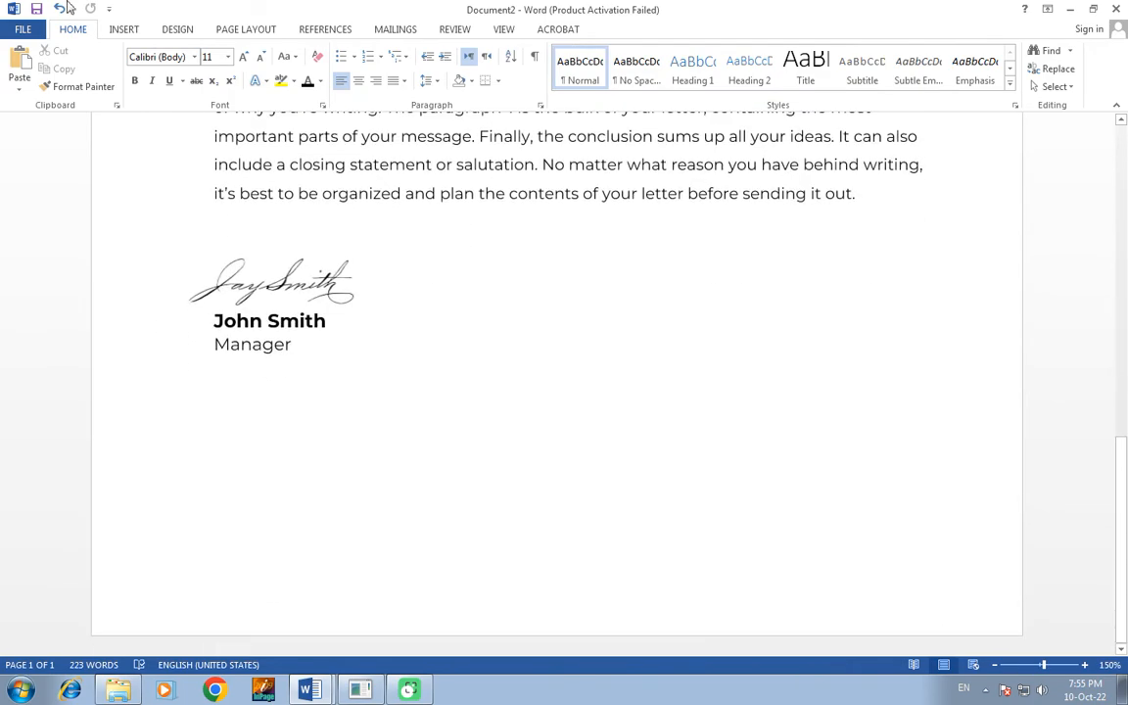
Step: Draw a rectangle about 9.13" wide and 0.7" high along the page's bottom edge, spanning the full page width
left_click(122, 32)
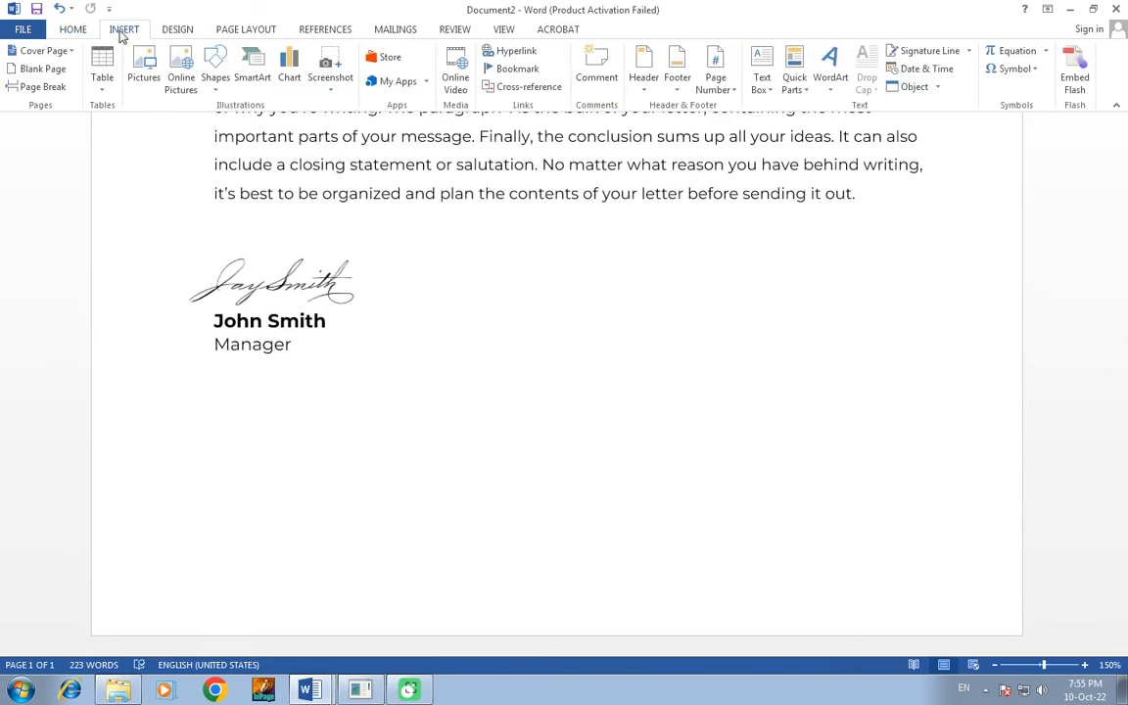
left_click(215, 78)
left_click(255, 124)
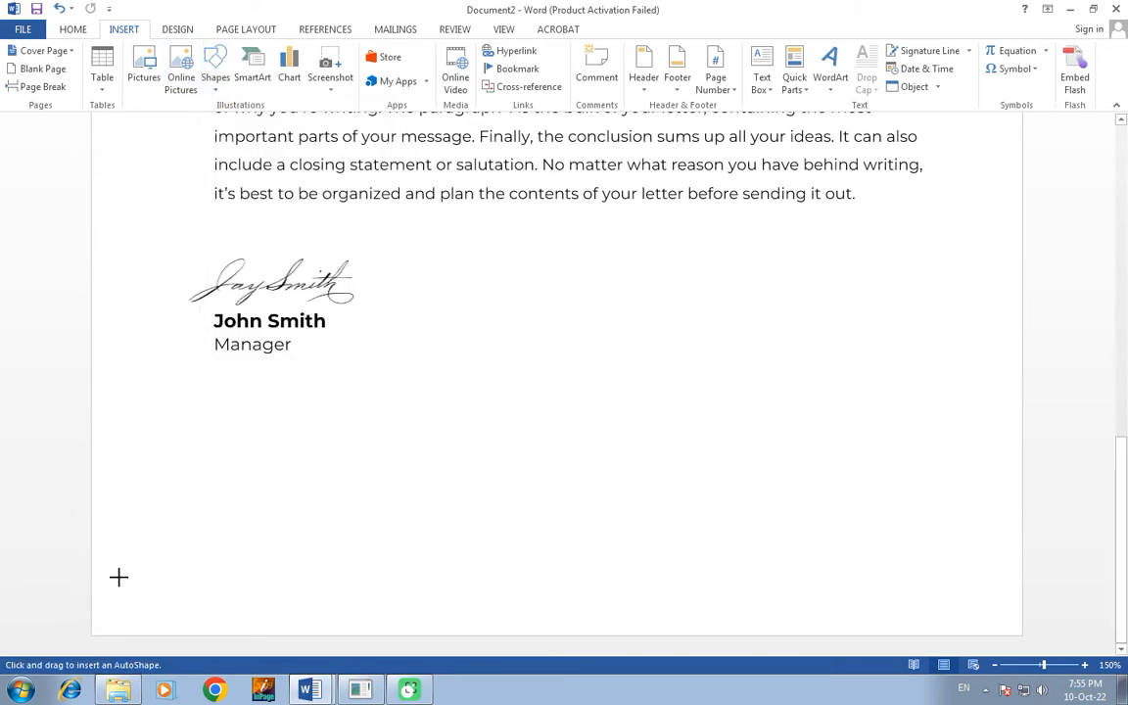
mouse_move(93, 566)
left_mouse_down()
mouse_move(424, 650)
mouse_move(874, 632)
mouse_move(1058, 642)
mouse_move(1112, 627)
mouse_move(1121, 640)
left_mouse_up()
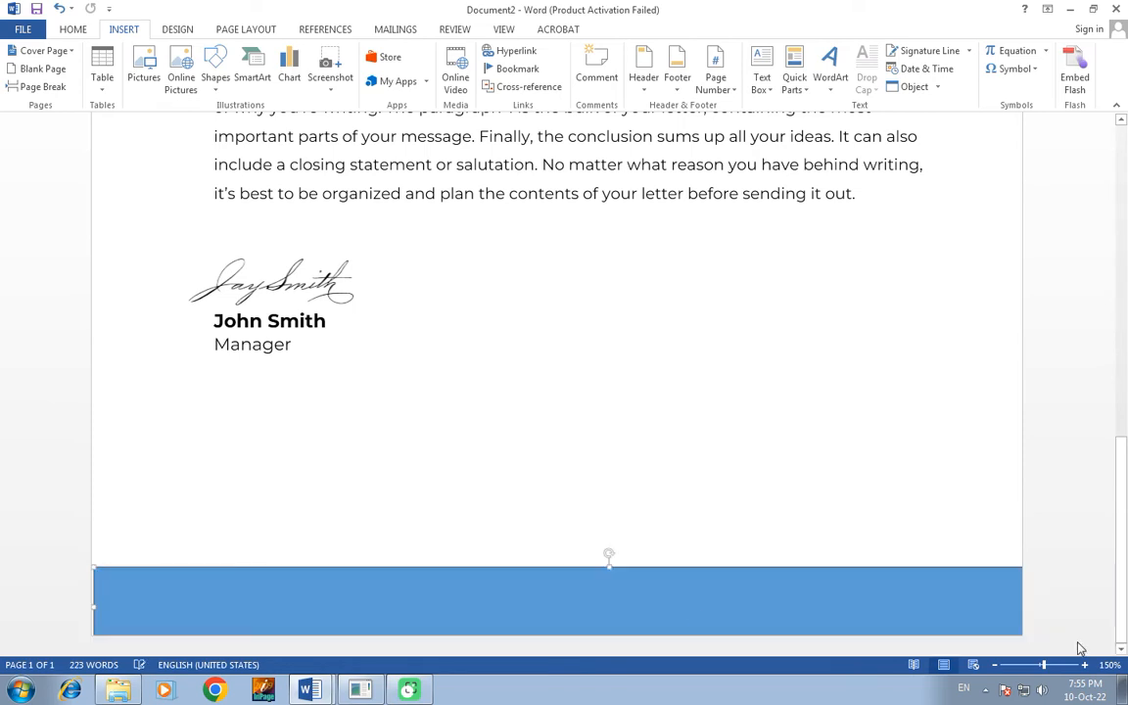
left_click_drag(650, 607, 571, 603)
Step: Apply the glossy gold preset shape style from the last style row to the footer bar and remove its outline
left_click(388, 54)
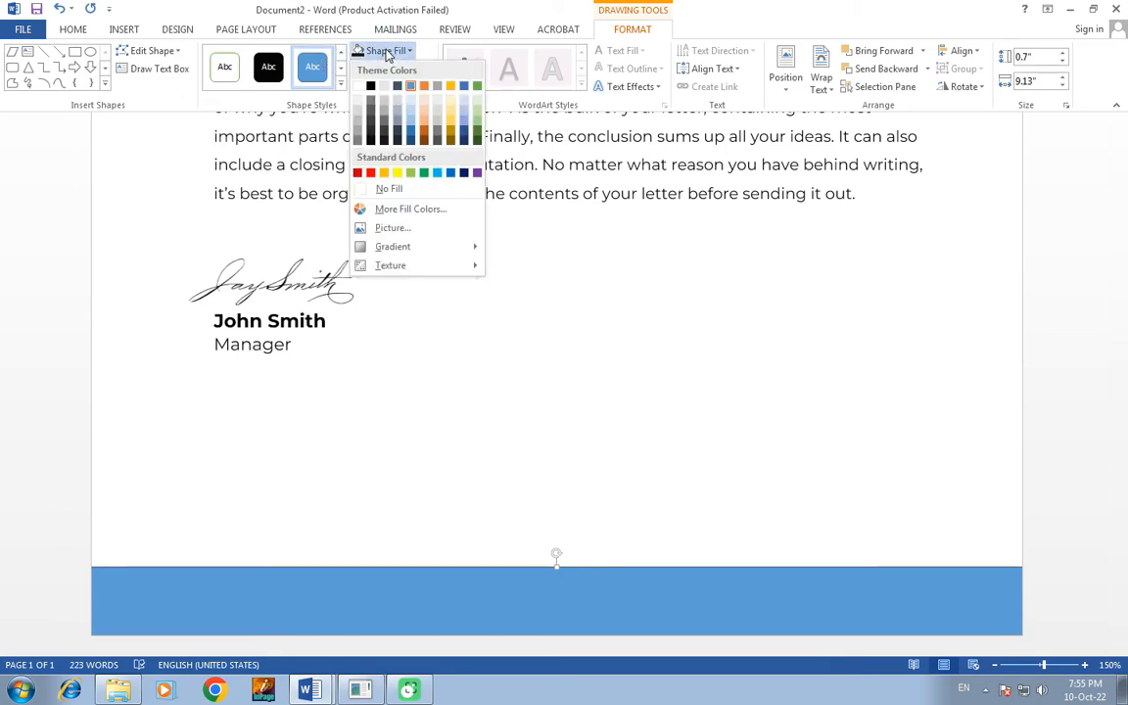
left_click(385, 54)
left_click(340, 83)
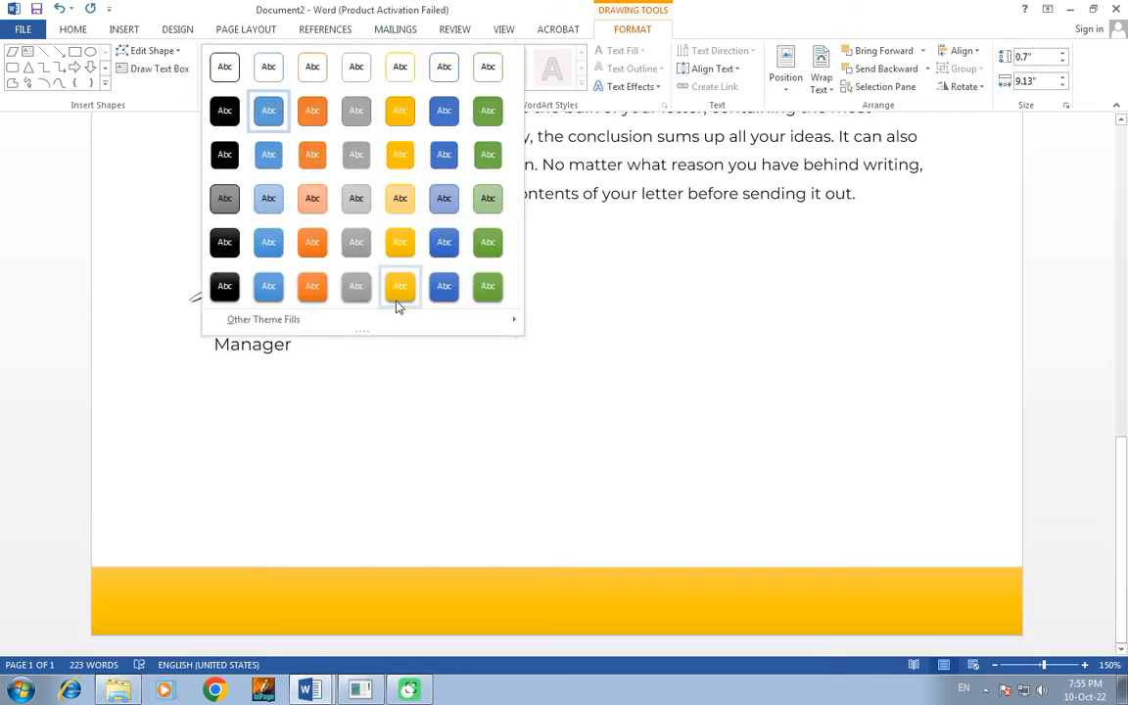
left_click(397, 294)
left_click(387, 68)
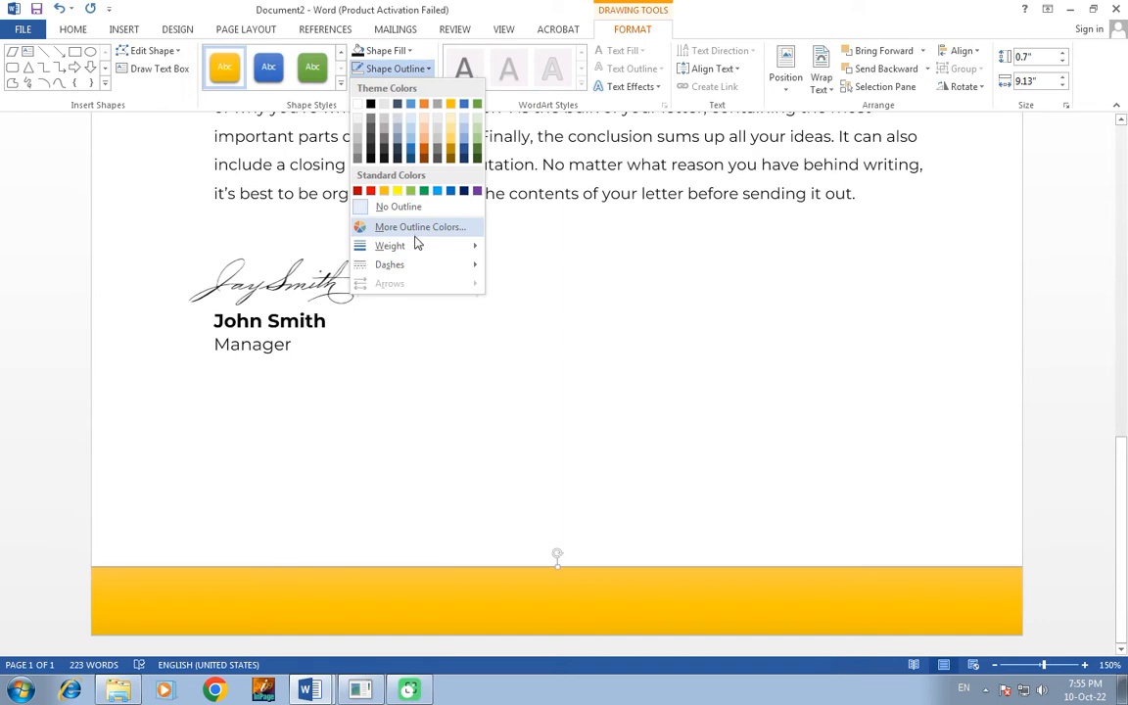
left_click(400, 207)
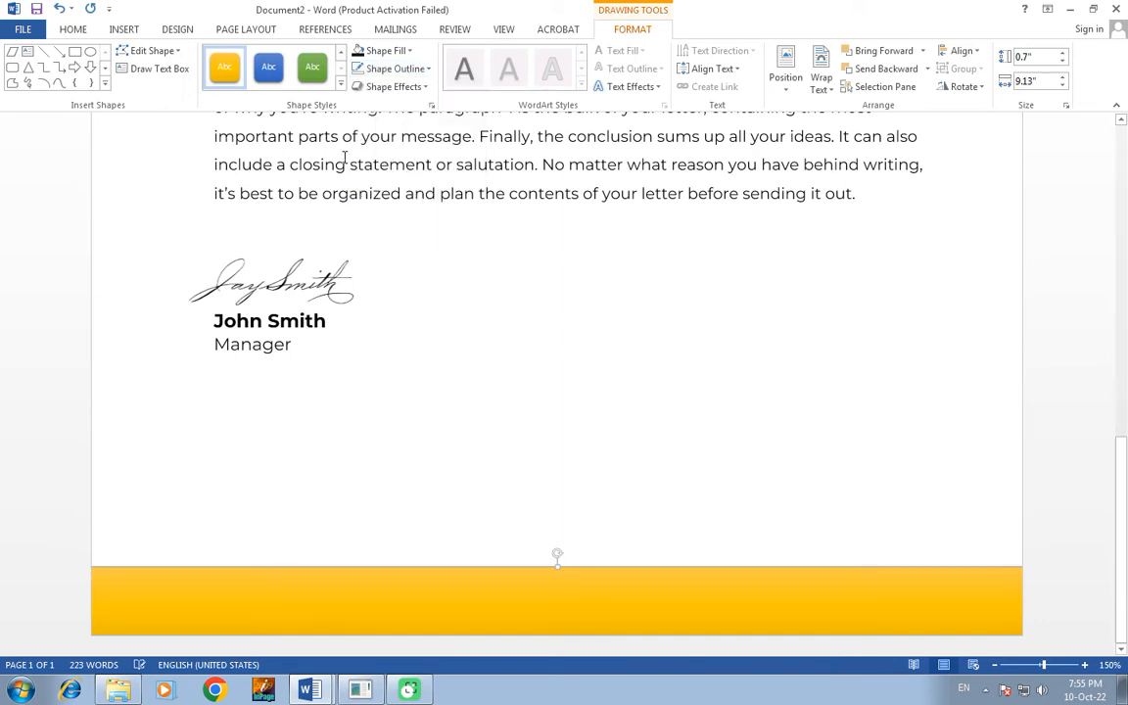
Step: Draw a parallelogram about 4.42" wide and 0.51" high and place it on the gold footer bar
left_click(124, 29)
left_click(214, 75)
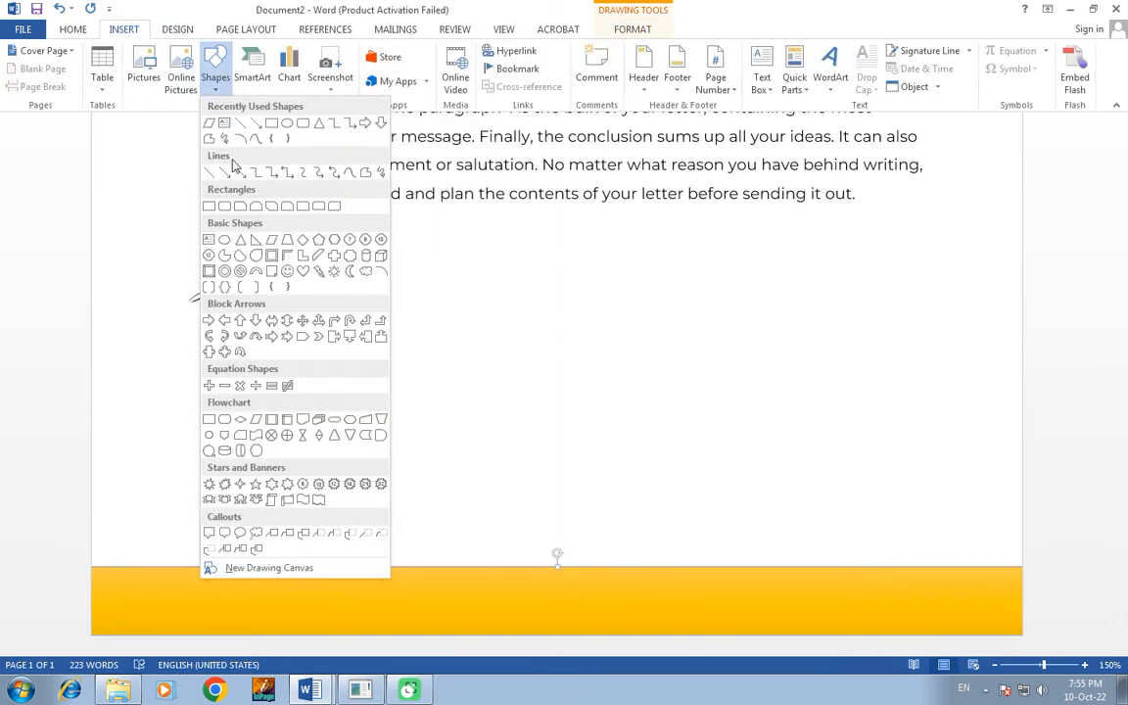
left_click(276, 249)
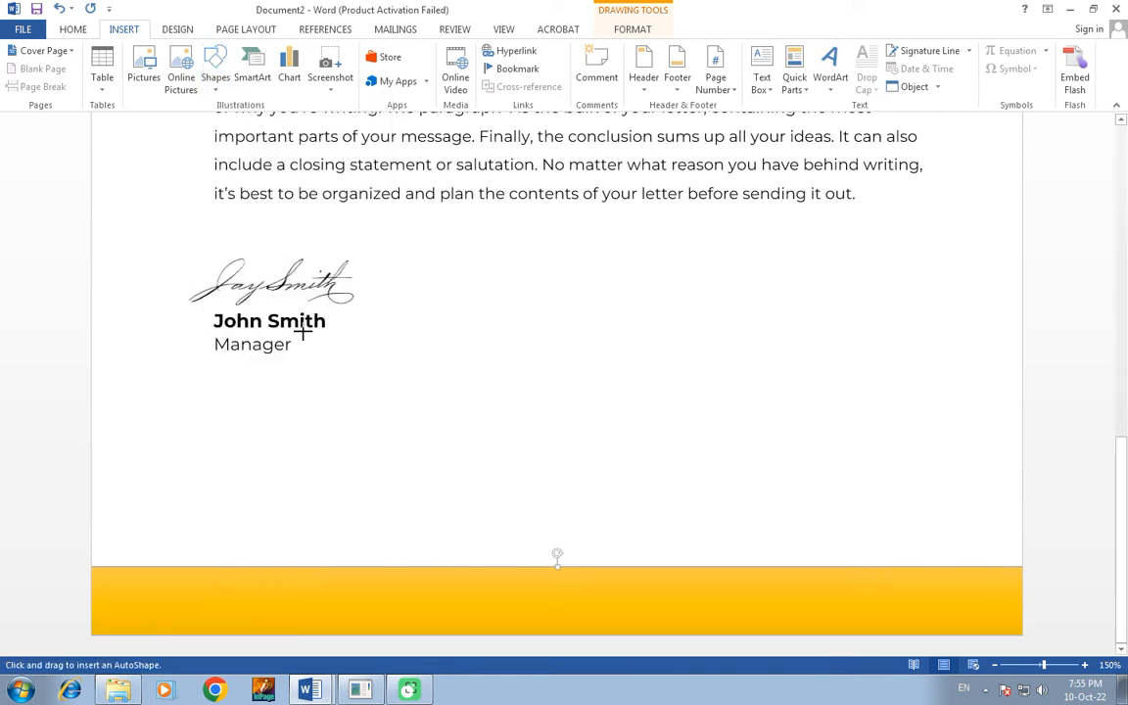
left_click_drag(319, 413, 820, 469)
left_click_drag(703, 458, 627, 588)
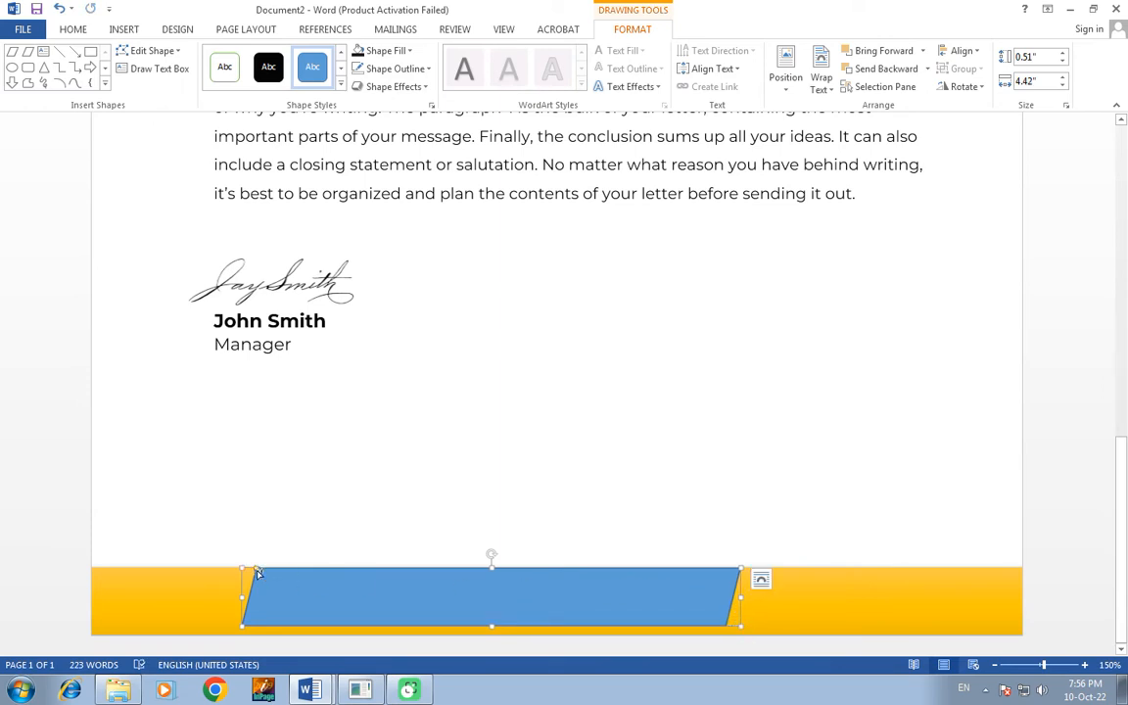
Step: Increase the parallelogram's slant, widen it to about 6.07", and fit it centrally to the footer bar's height
left_click_drag(257, 574, 275, 575)
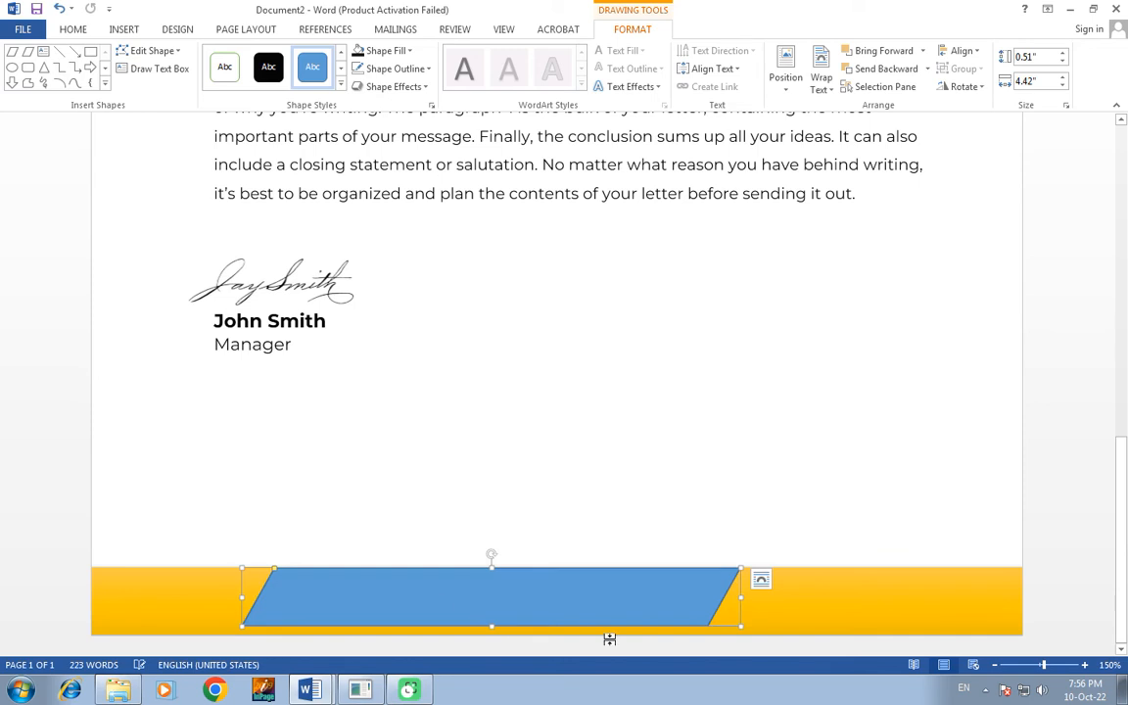
left_click_drag(742, 598, 926, 593)
left_click_drag(576, 600, 569, 564)
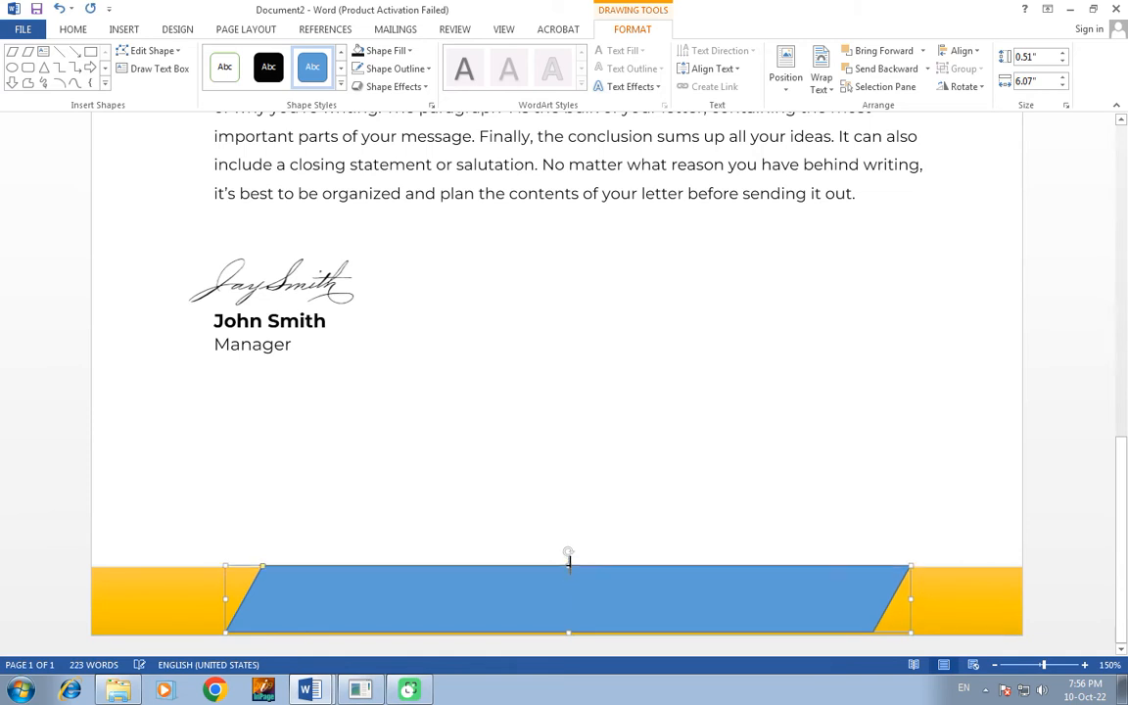